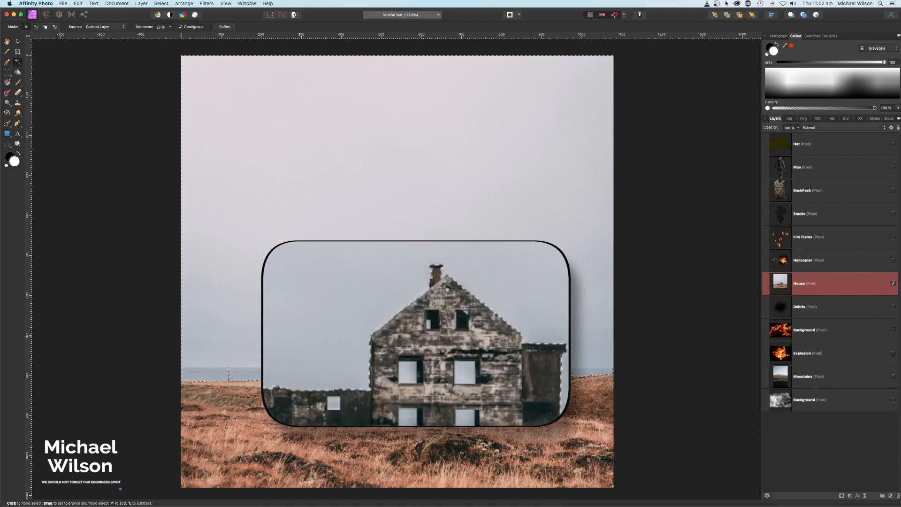
# Select the sky and the house's window openings on the House layer with the Selection Brush and delete them
pyautogui.click(7, 63)
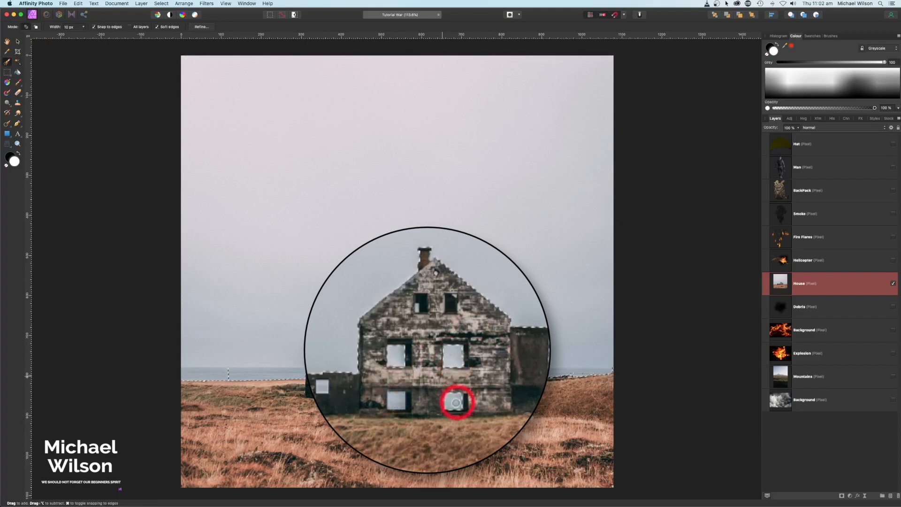
pyautogui.press(']')
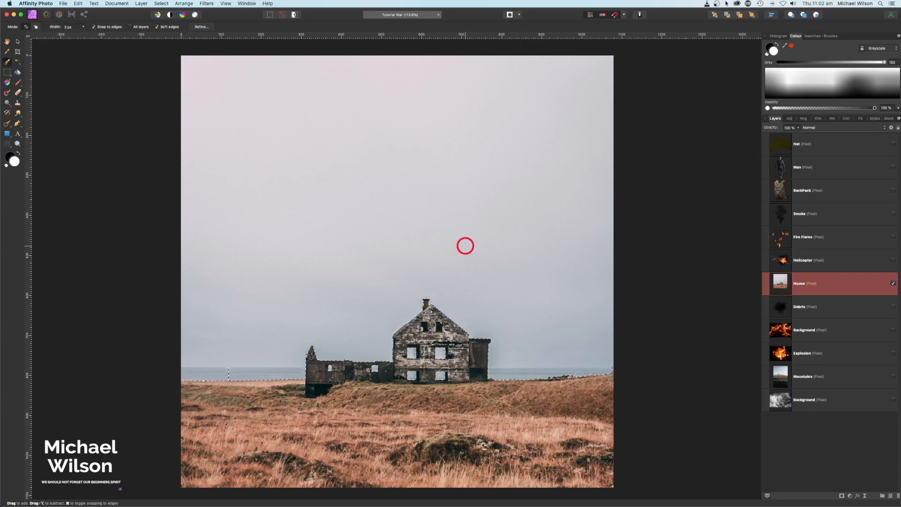
pyautogui.press('Delete')
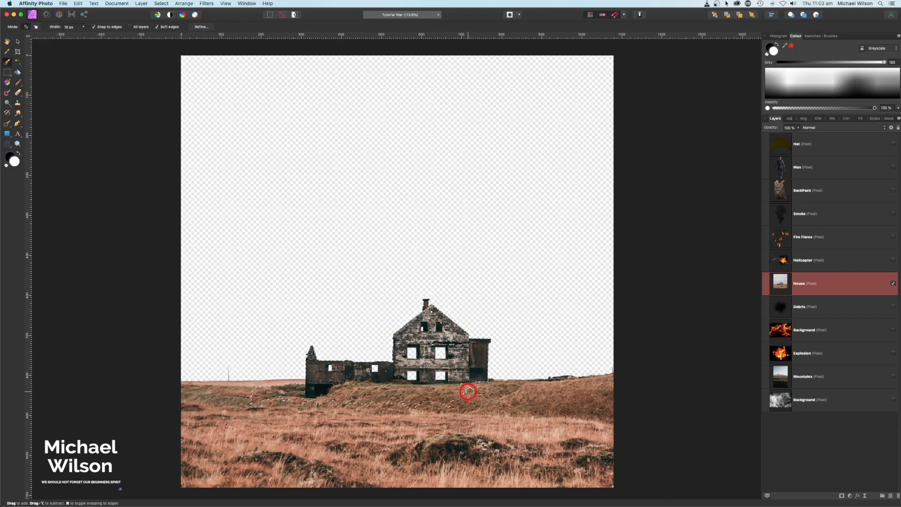
# Select the house with its surrounding grassy mound, cut and paste it onto its own layer, and clear the selection
pyautogui.moveTo(553, 389); pyautogui.dragTo(562, 388)
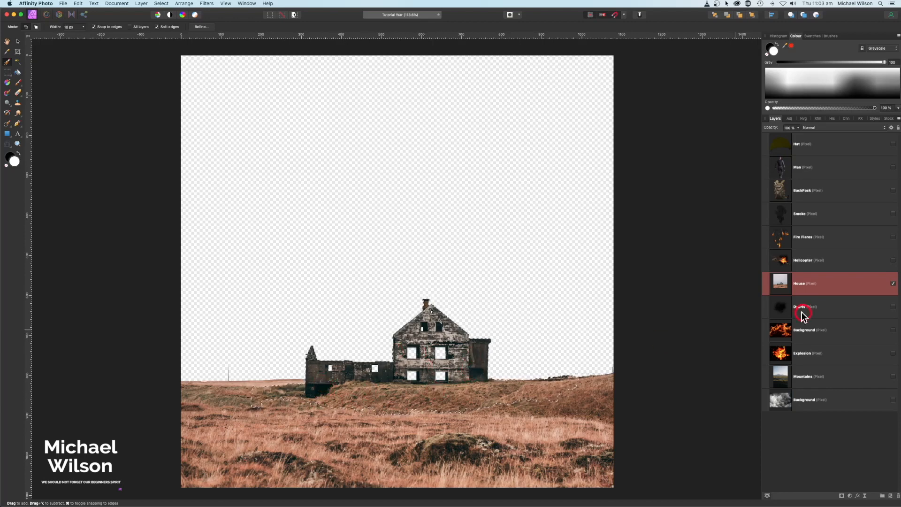
pyautogui.click(400, 344)
pyautogui.press('Delete')
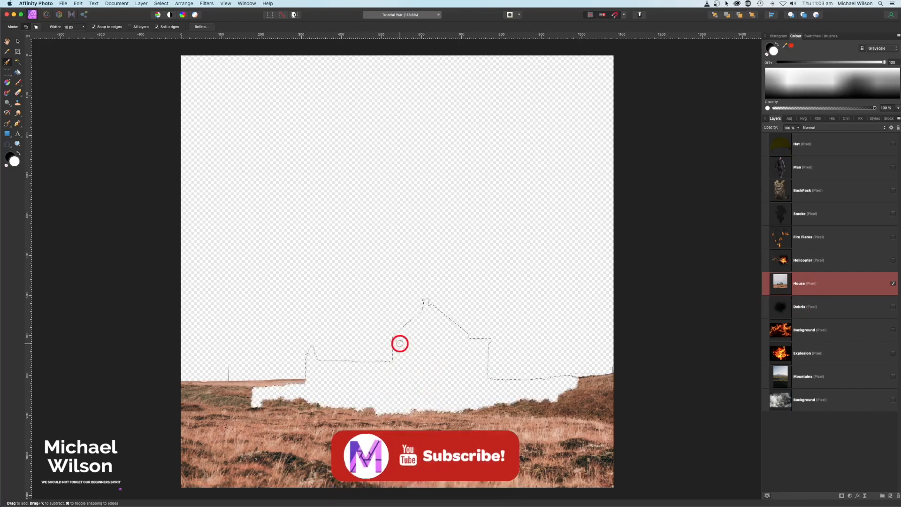
pyautogui.press('super+z')
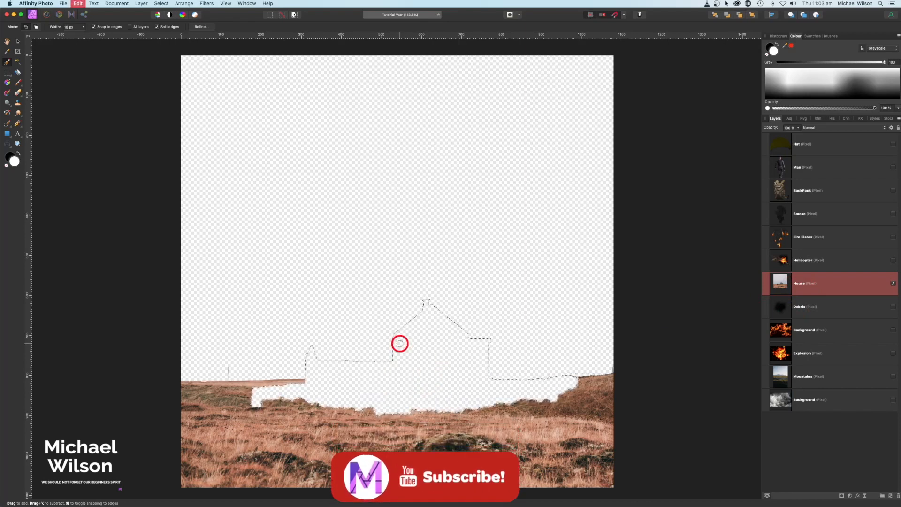
pyautogui.press('super+v')
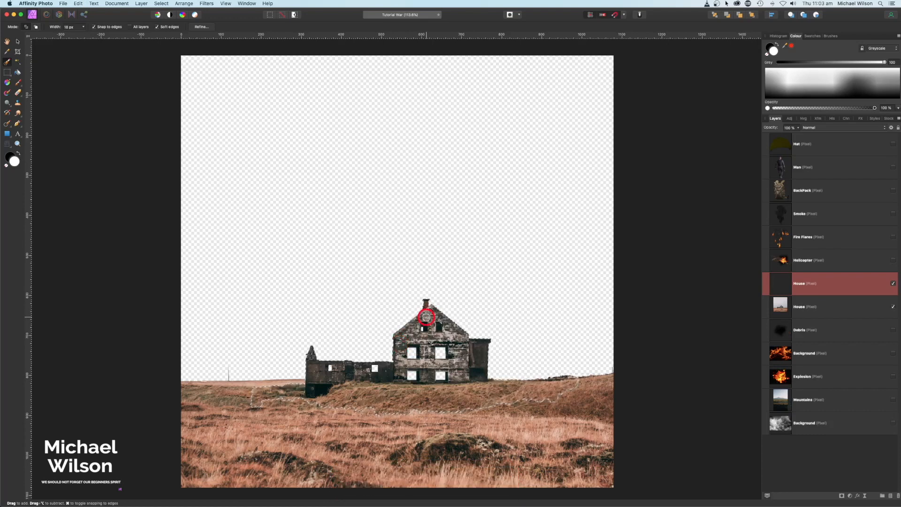
pyautogui.press('super+d')
pyautogui.click(893, 308)
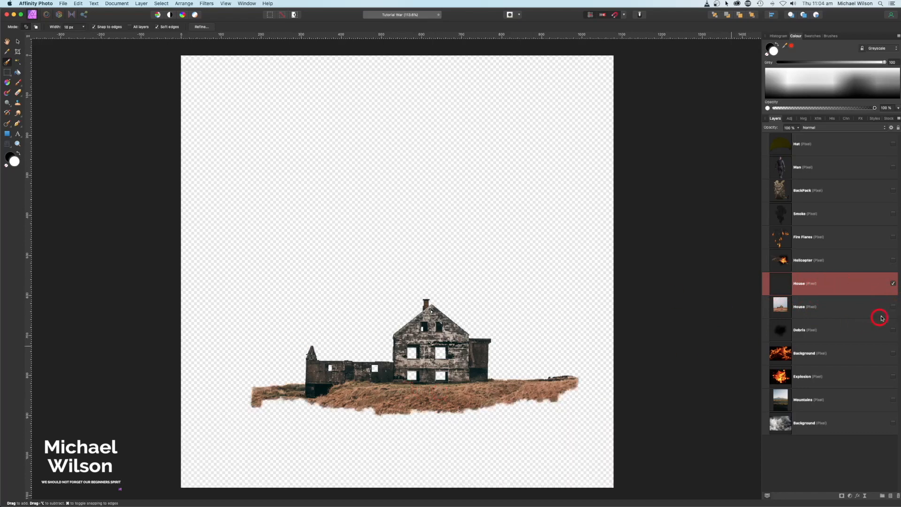
pyautogui.click(893, 307)
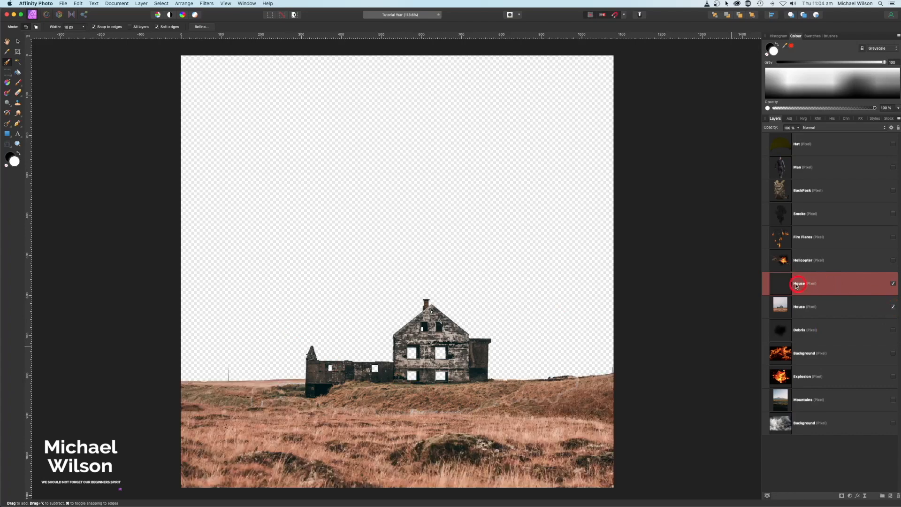
# Rename the lower, original House layer as Foreground
pyautogui.click(783, 307)
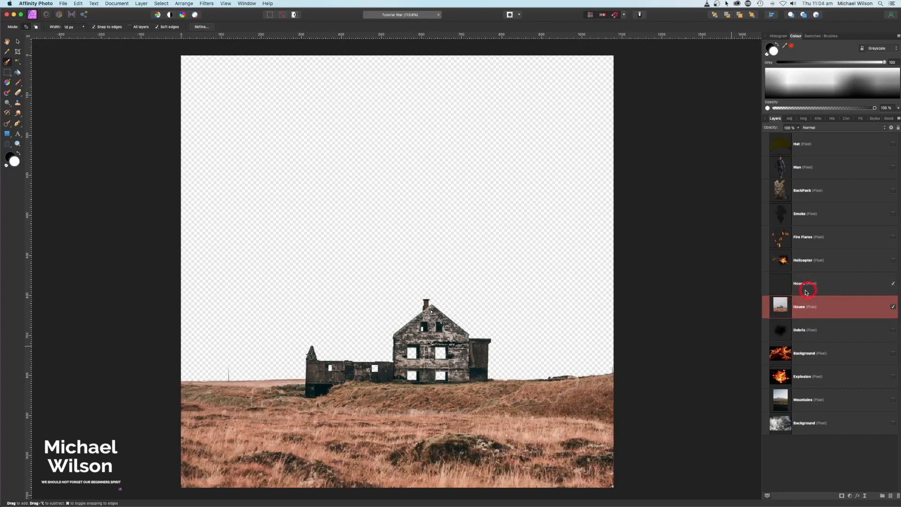
pyautogui.doubleClick(801, 308)
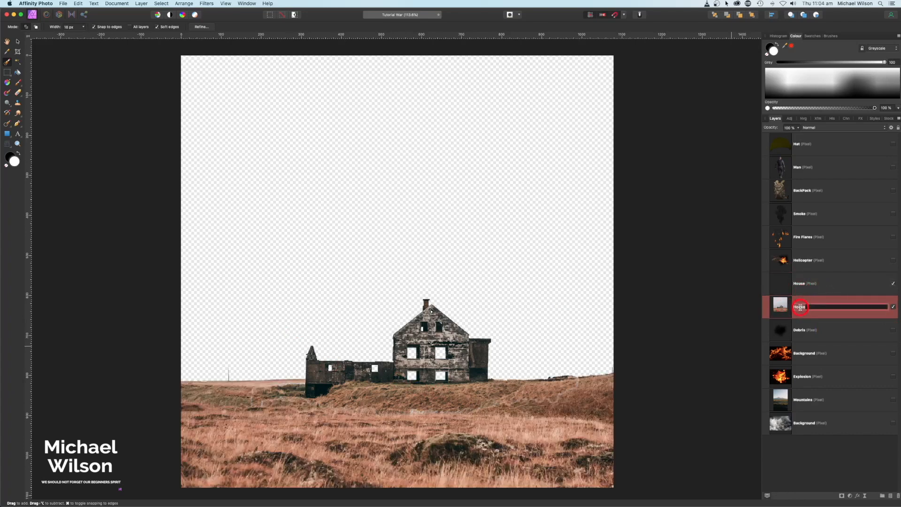
pyautogui.write('Foreground')
pyautogui.press('Return')
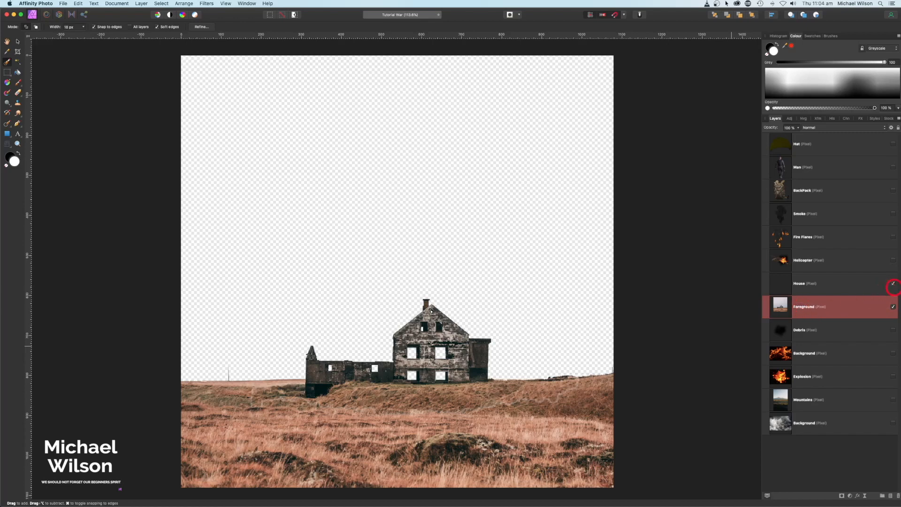
# Hide the House layer, erase the leftover house outlines from the Foreground layer, and show the House layer again
pyautogui.click(893, 285)
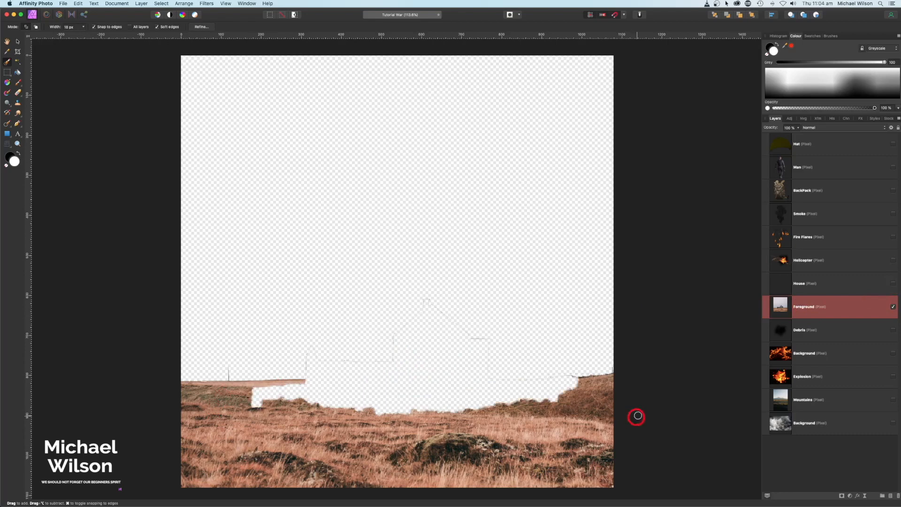
pyautogui.click(18, 93)
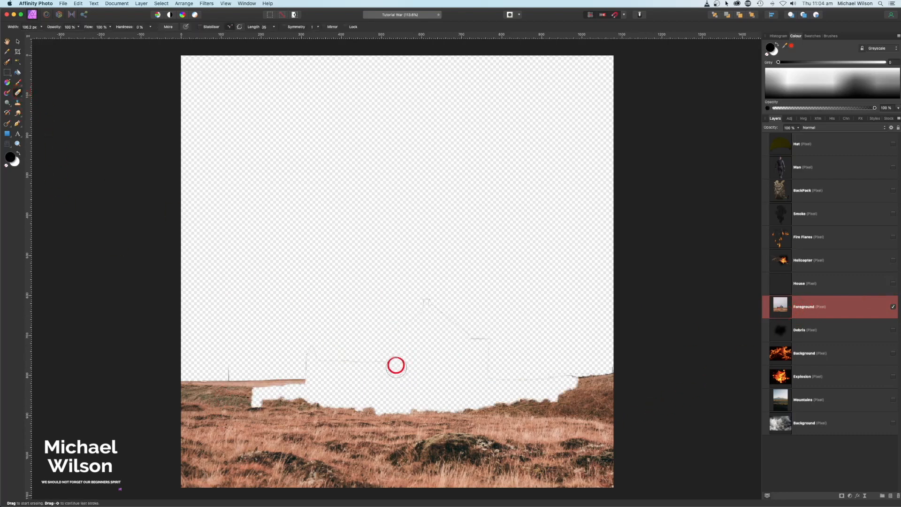
pyautogui.moveTo(420, 292)
pyautogui.mouseDown()
pyautogui.moveTo(496, 349)
pyautogui.moveTo(492, 372)
pyautogui.moveTo(569, 372)
pyautogui.mouseUp()
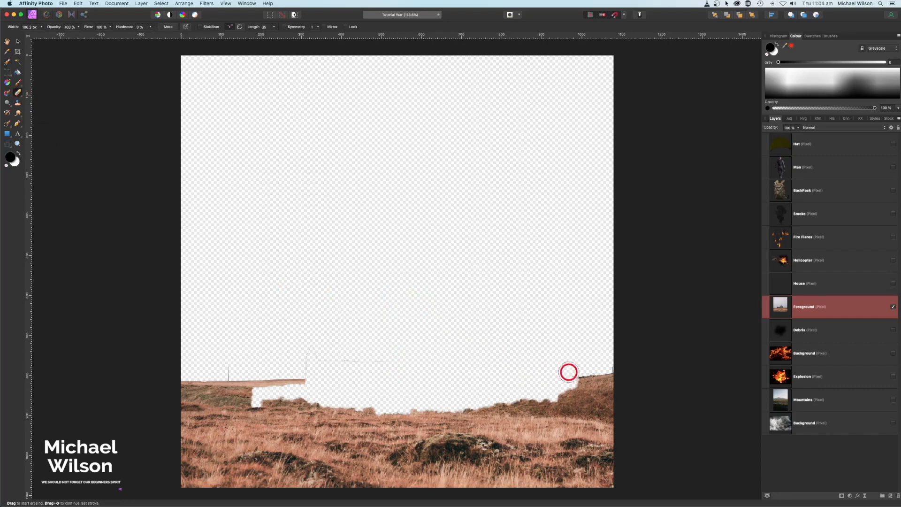
pyautogui.moveTo(442, 373)
pyautogui.mouseDown()
pyautogui.moveTo(303, 358)
pyautogui.moveTo(308, 367)
pyautogui.moveTo(310, 357)
pyautogui.moveTo(358, 366)
pyautogui.mouseUp()
pyautogui.moveTo(560, 375); pyautogui.dragTo(568, 375)
pyautogui.click(892, 285)
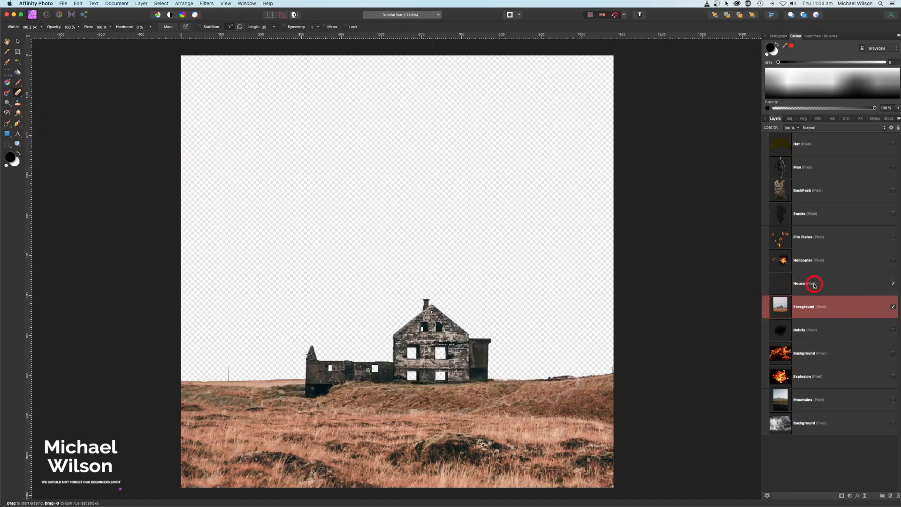
# Enlarge the House layer proportionally until it spans the canvas width and reposition it over the grass
pyautogui.click(800, 285)
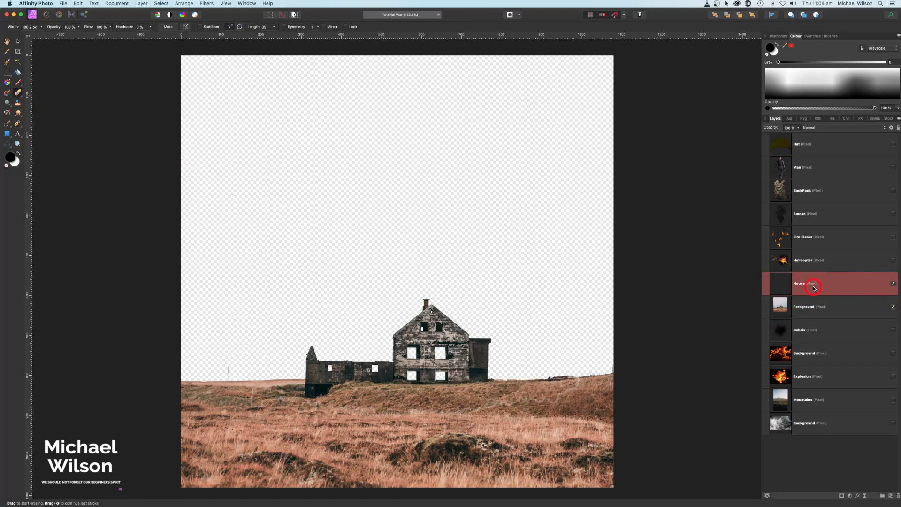
pyautogui.click(8, 42)
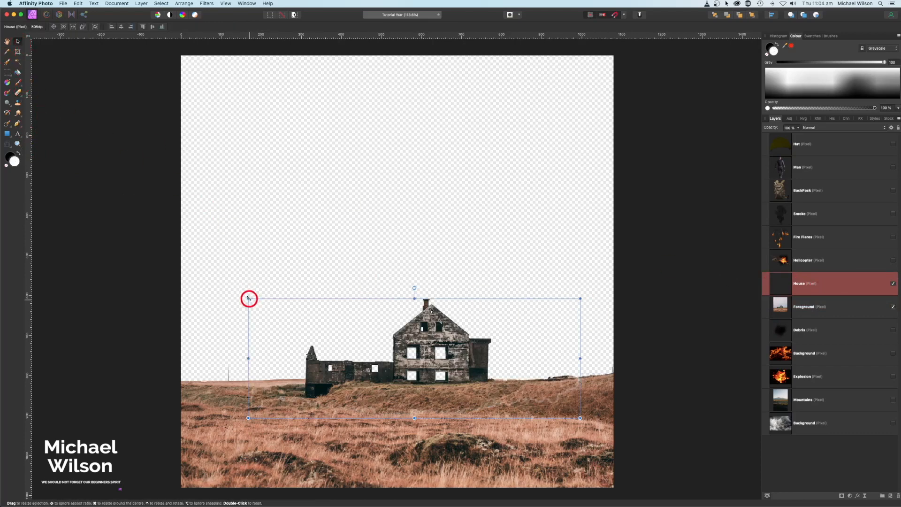
pyautogui.moveTo(249, 299); pyautogui.dragTo(145, 205)
pyautogui.moveTo(370, 324); pyautogui.dragTo(408, 335)
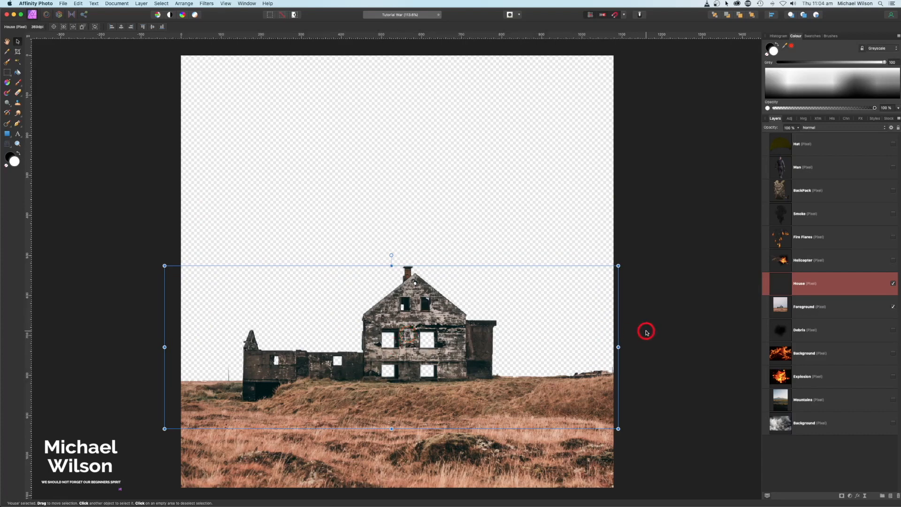
pyautogui.click(727, 307)
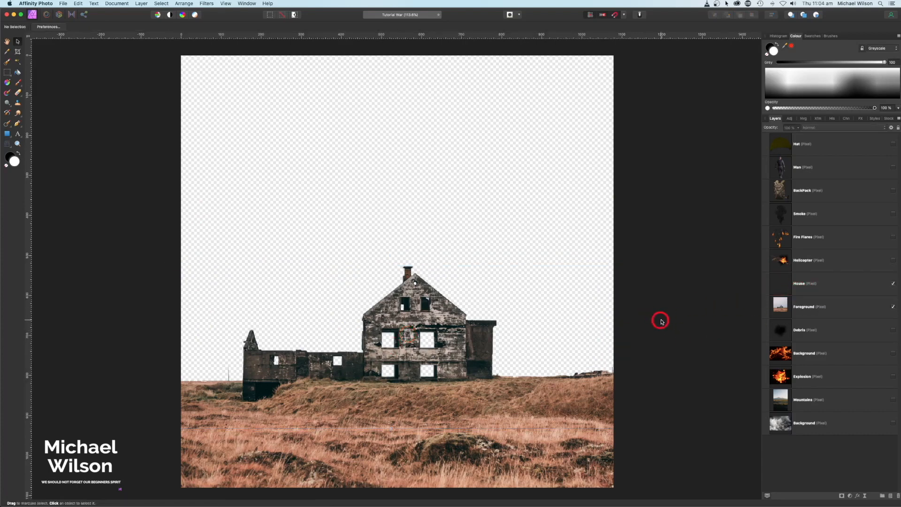
# Select the nearest grass along the lower edge of the Foreground layer, duplicate it onto a new layer, and deselect
pyautogui.scroll(-2, 661, 320)
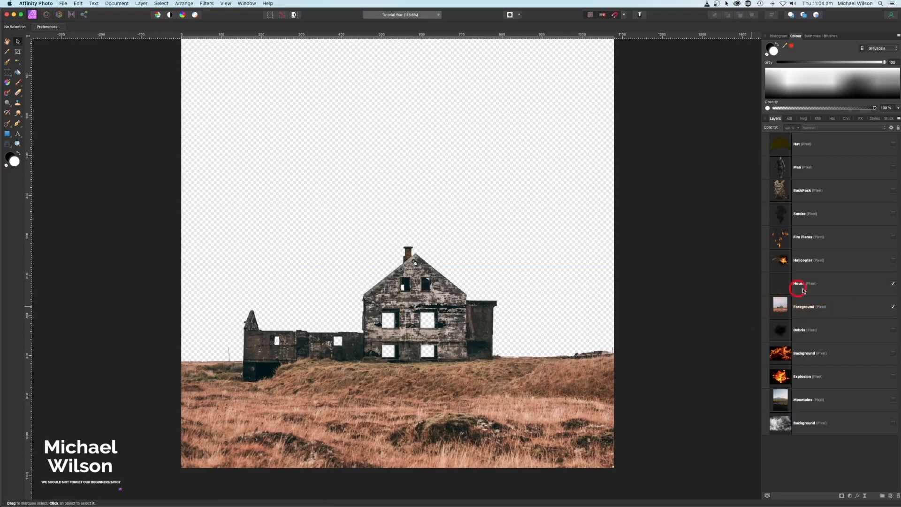
pyautogui.click(807, 309)
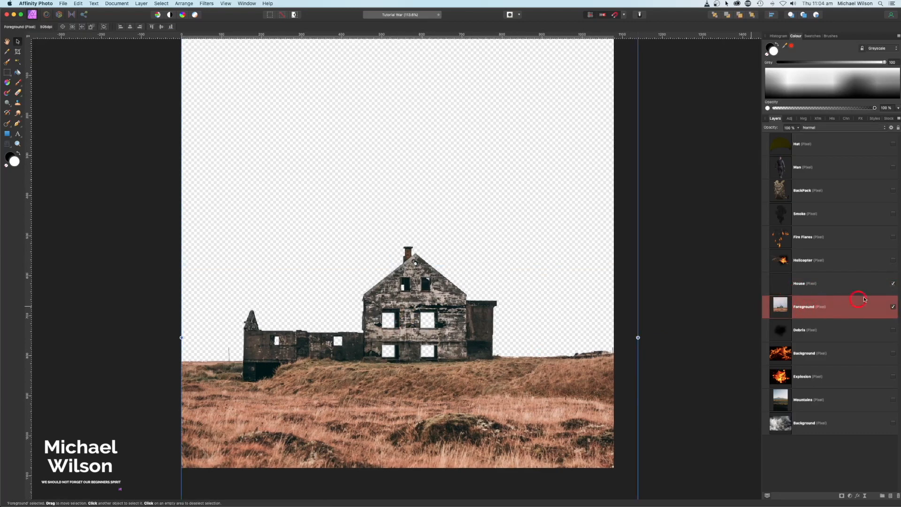
pyautogui.click(894, 284)
pyautogui.click(894, 284)
pyautogui.click(894, 284)
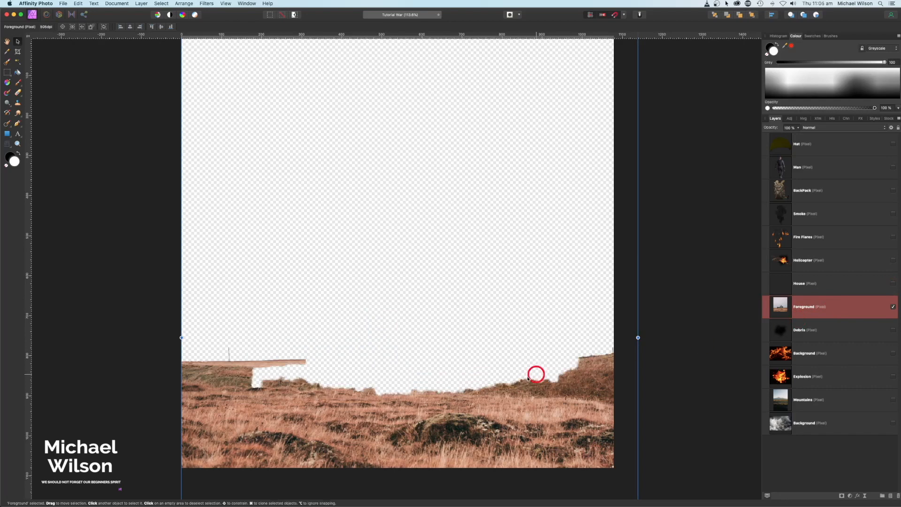
pyautogui.click(893, 284)
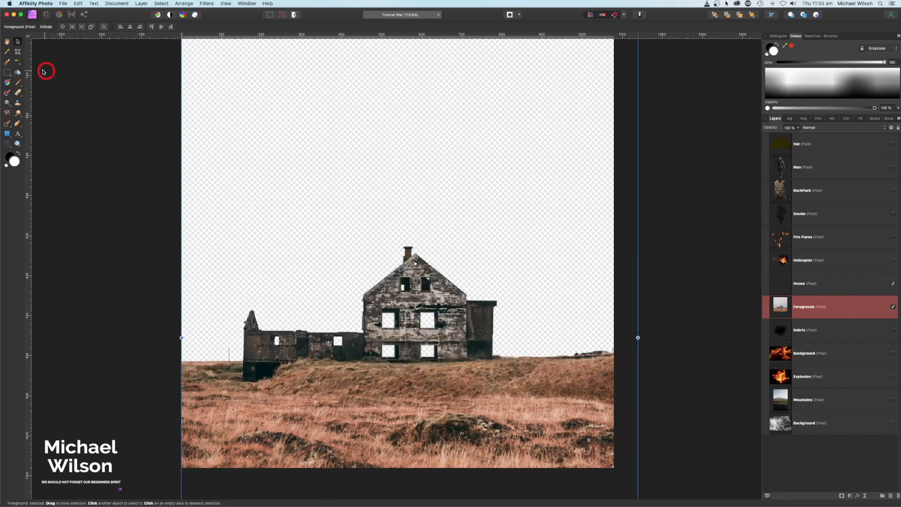
pyautogui.click(6, 63)
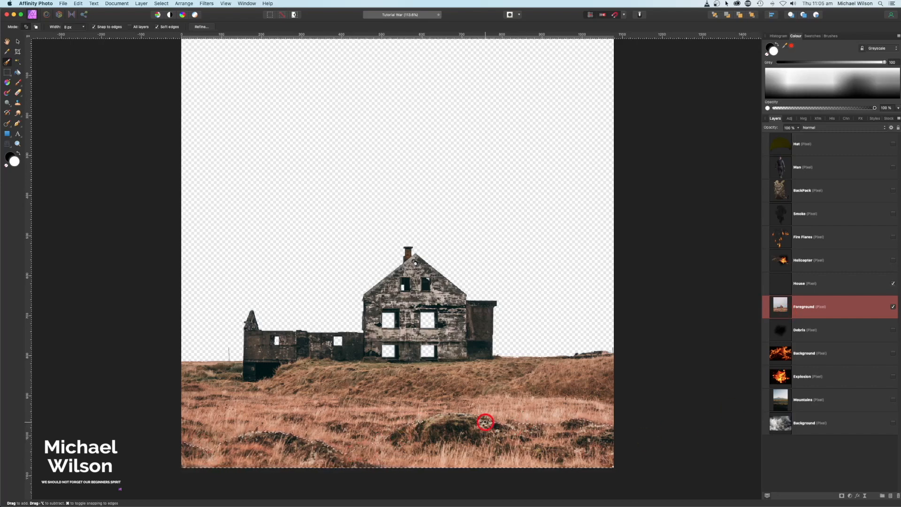
pyautogui.press('super+j')
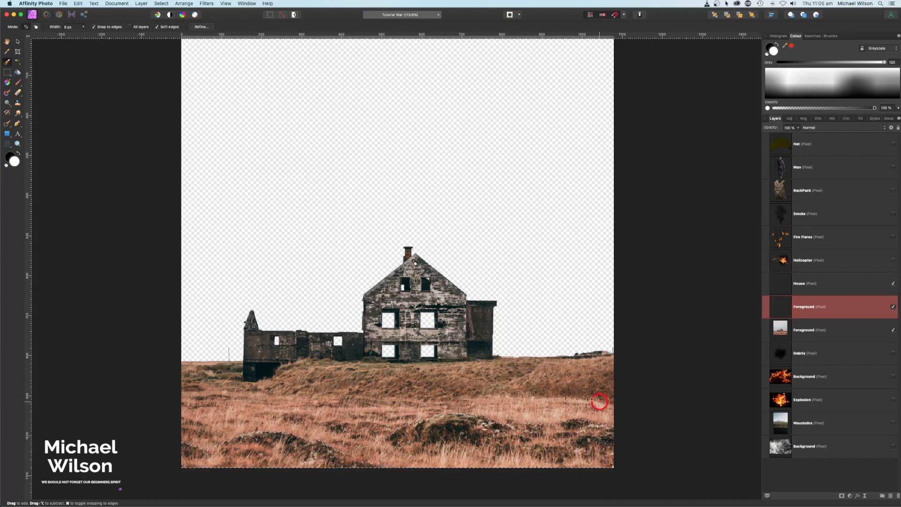
pyautogui.press('super+d')
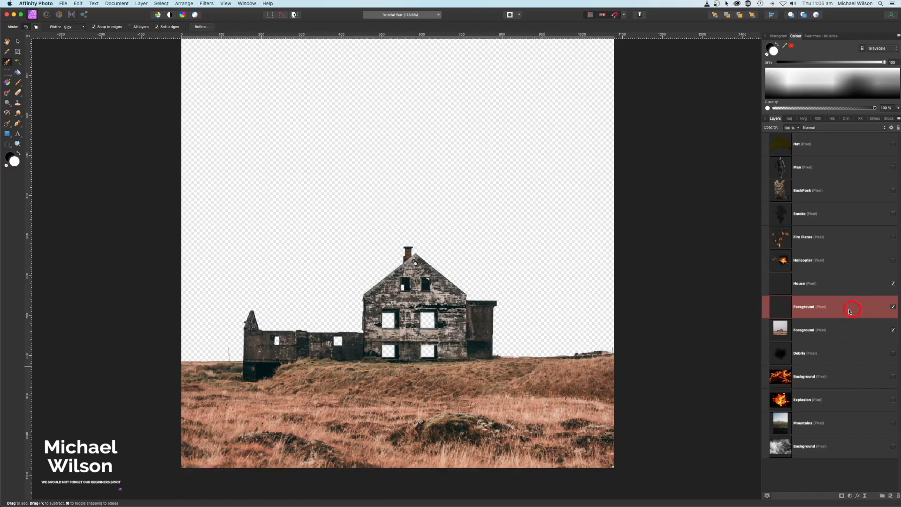
# Rename the duplicated grass layer as Foreground front and check its cutout with the Foreground layer temporarily hidden
pyautogui.doubleClick(805, 307)
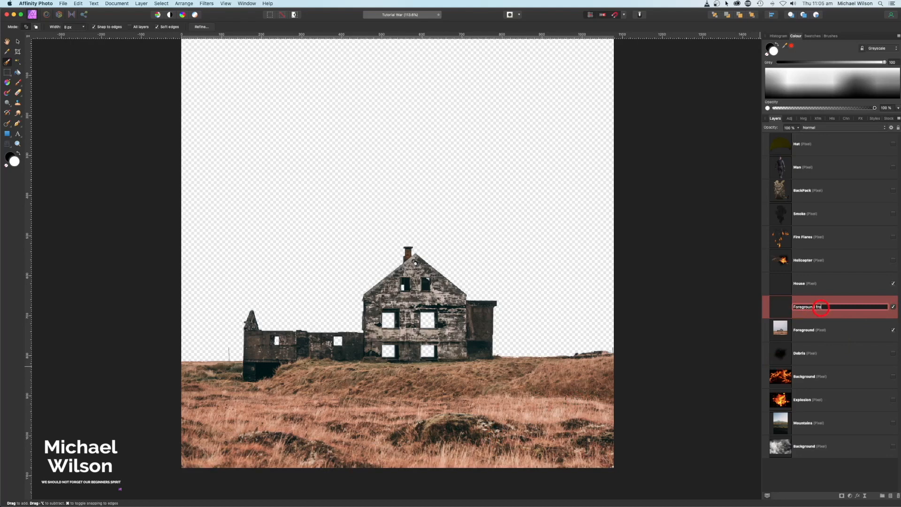
pyautogui.write('front')
pyautogui.press('Return')
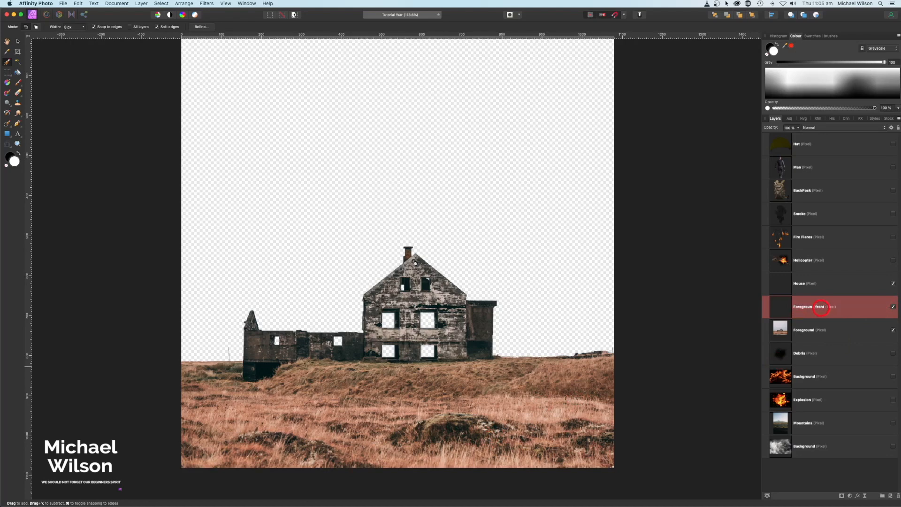
pyautogui.click(893, 331)
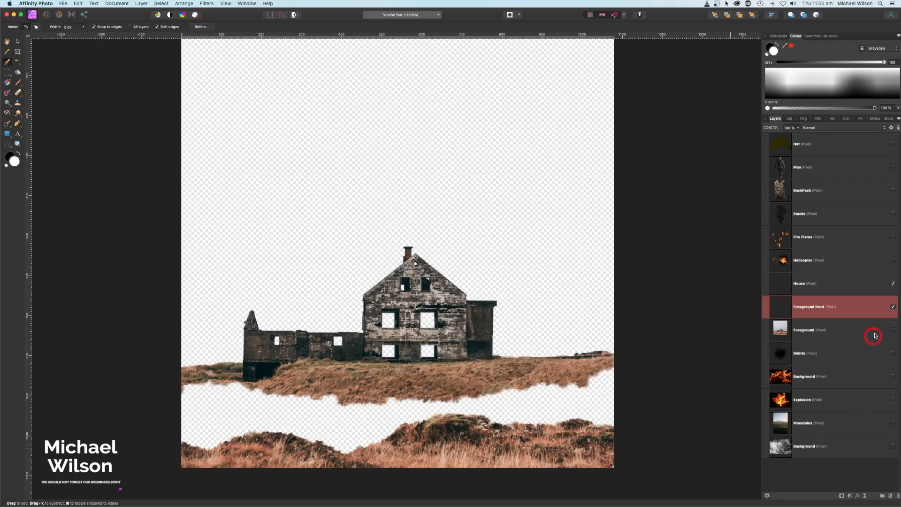
pyautogui.click(892, 332)
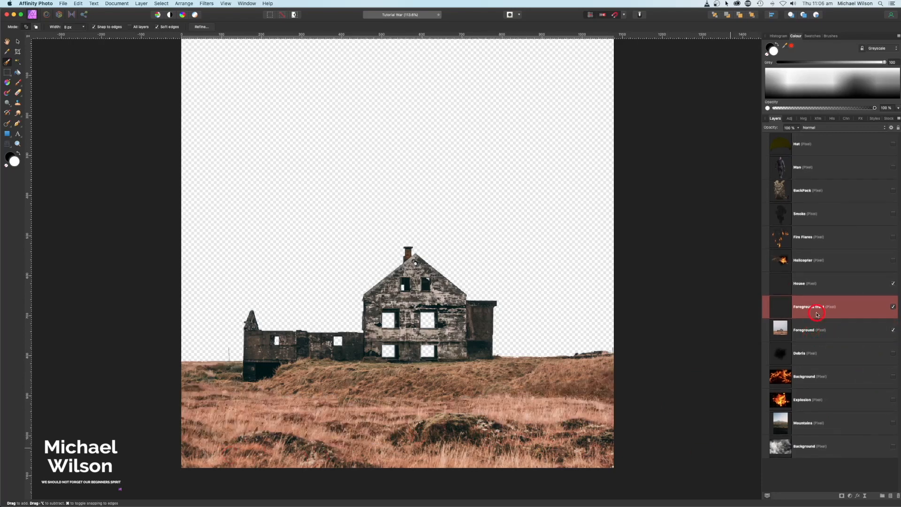
# Add an Exposure adjustment nested inside the House layer and lower its exposure to about -3.6
pyautogui.click(805, 286)
pyautogui.click(803, 306)
pyautogui.click(805, 328)
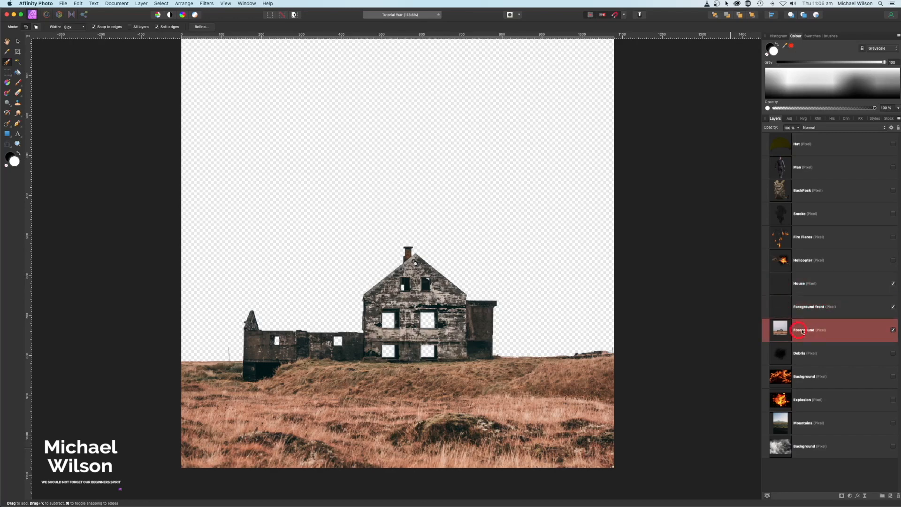
pyautogui.click(809, 284)
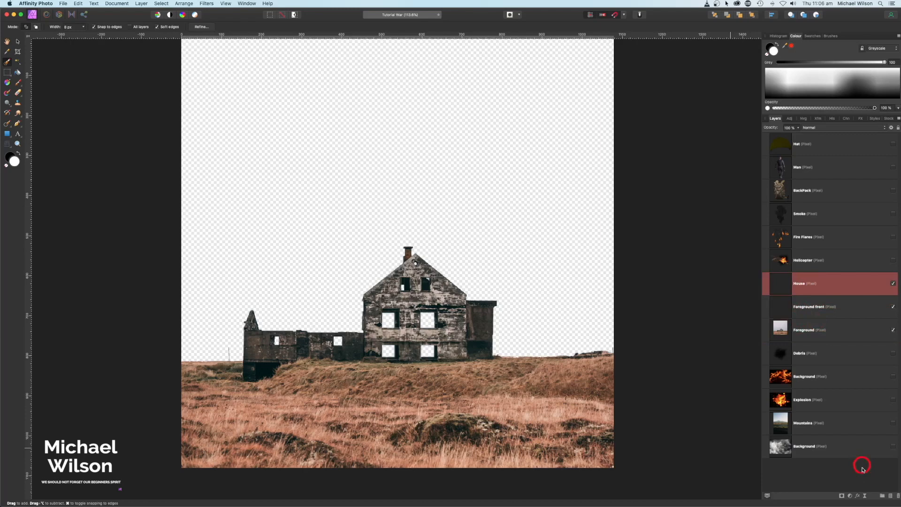
pyautogui.click(850, 496)
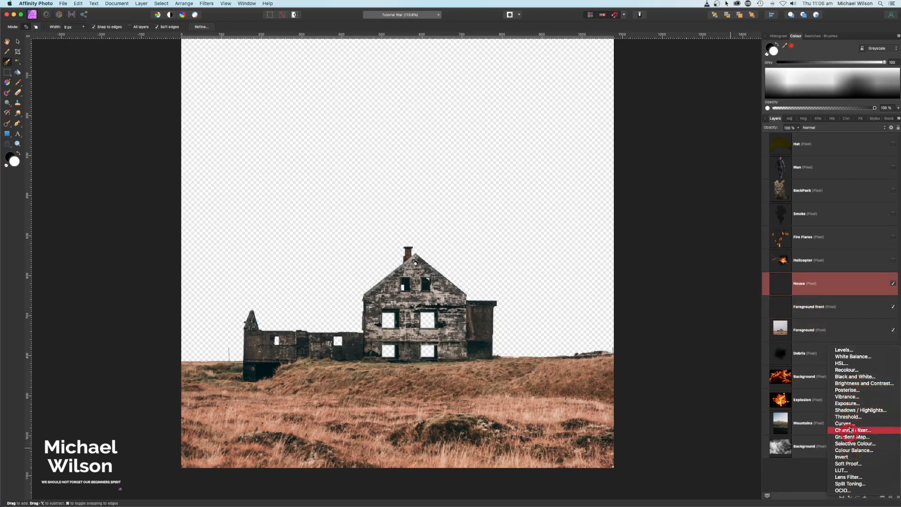
pyautogui.click(847, 403)
pyautogui.moveTo(825, 300); pyautogui.dragTo(843, 308)
pyautogui.click(673, 470)
pyautogui.moveTo(670, 470); pyautogui.dragTo(651, 469)
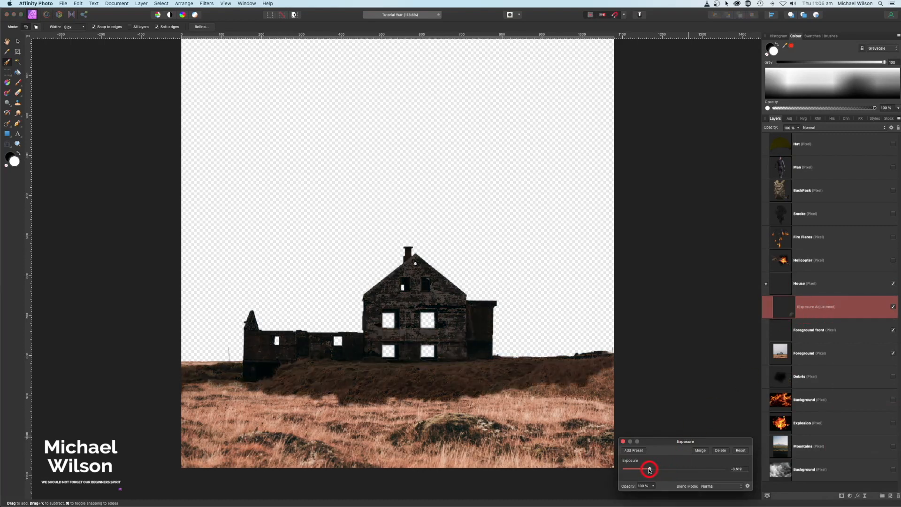
# Duplicate the House layer's Exposure adjustment and nest the copy inside the Foreground front layer
pyautogui.click(623, 441)
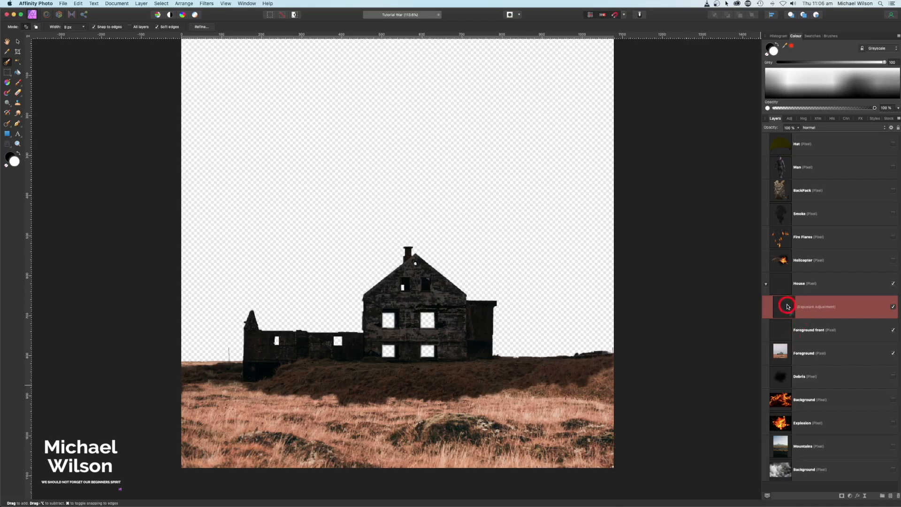
pyautogui.press('super+j')
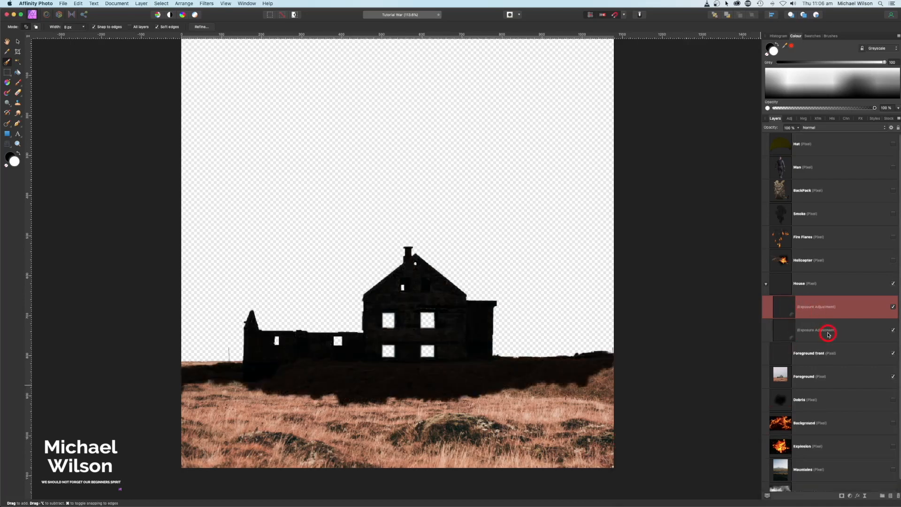
pyautogui.moveTo(826, 341); pyautogui.dragTo(807, 355)
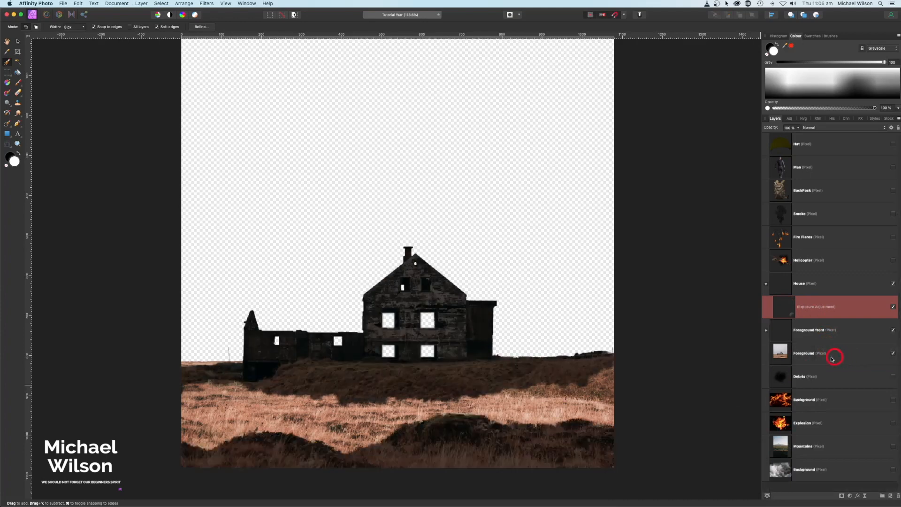
# Duplicate Foreground front's Exposure adjustment, nest the copy inside the Foreground layer, and collapse the nested layers
pyautogui.click(766, 330)
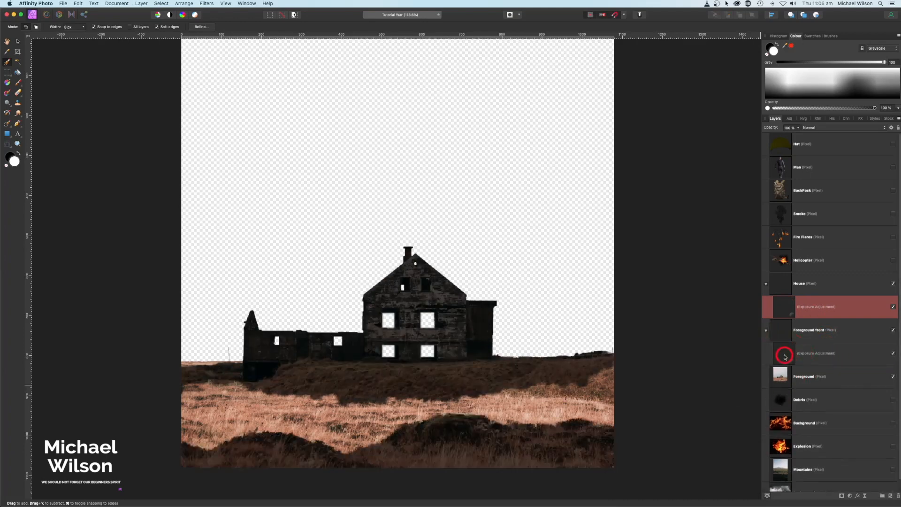
pyautogui.click(785, 357)
pyautogui.press('super+j')
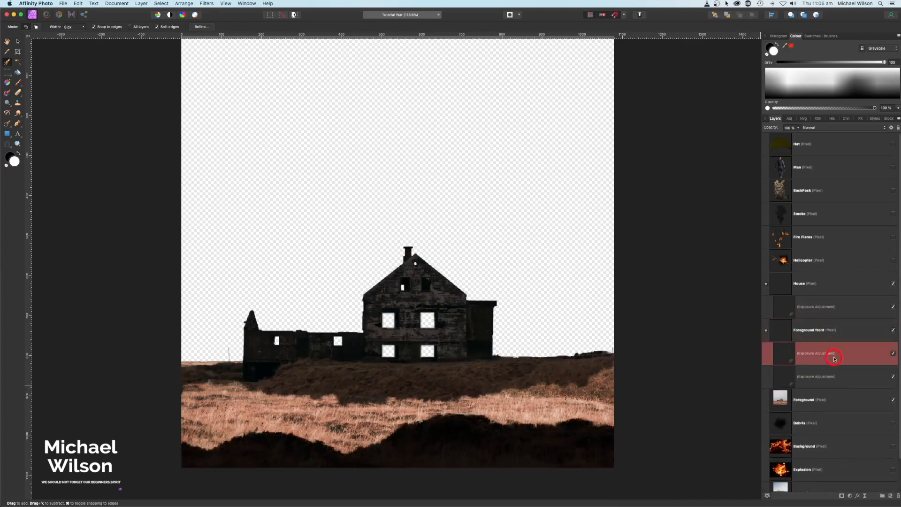
pyautogui.moveTo(833, 358); pyautogui.dragTo(843, 401)
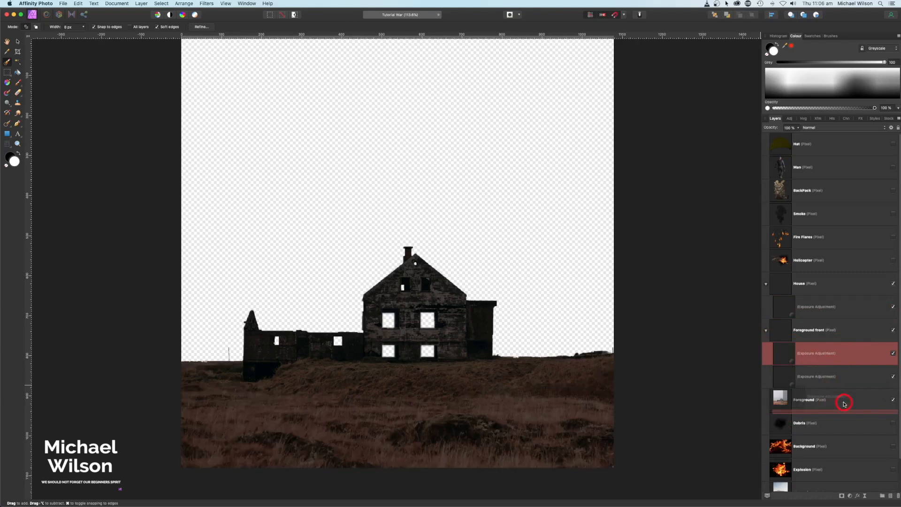
pyautogui.click(765, 376)
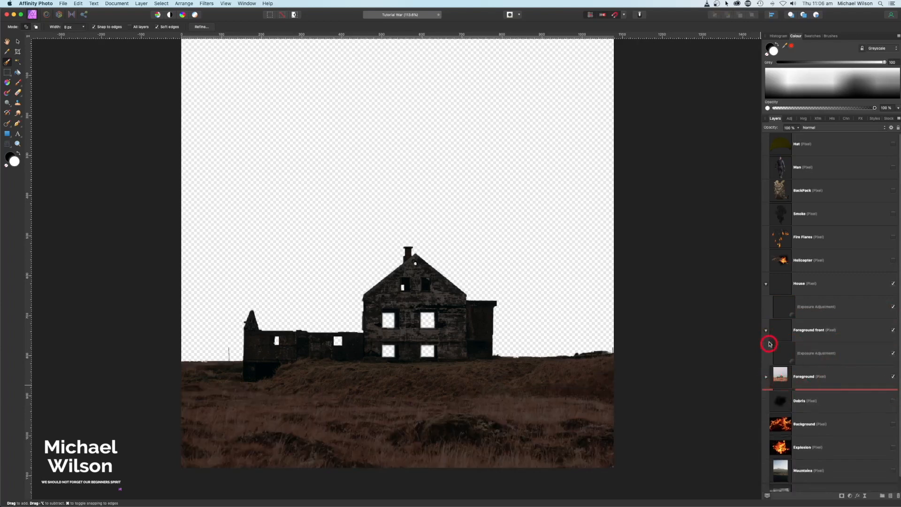
pyautogui.click(767, 331)
pyautogui.click(766, 284)
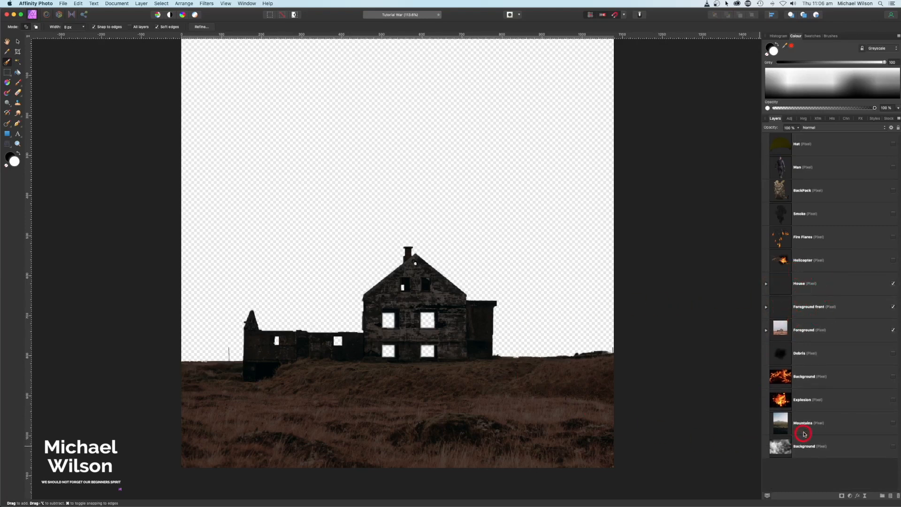
# Show the Mountains layer, select the mountains with a strip of plain below, duplicate them onto a new layer, and hide the original
pyautogui.click(893, 423)
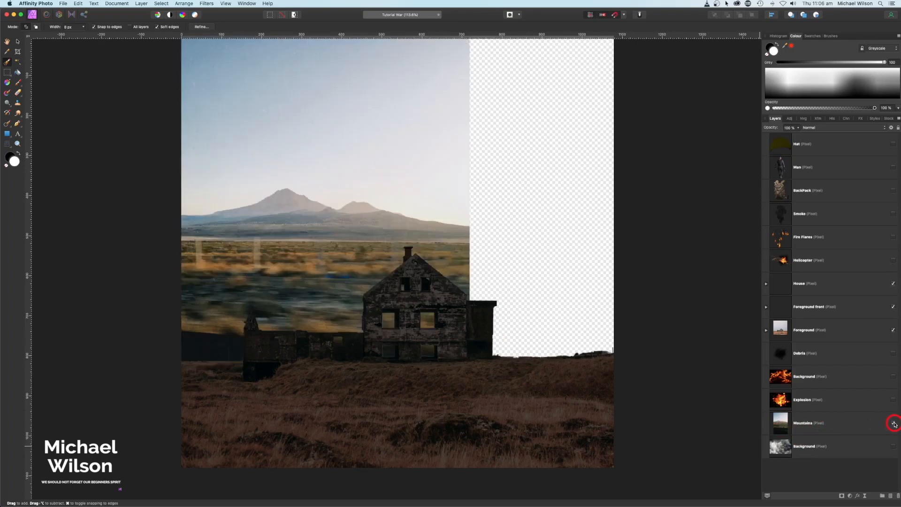
pyautogui.click(847, 426)
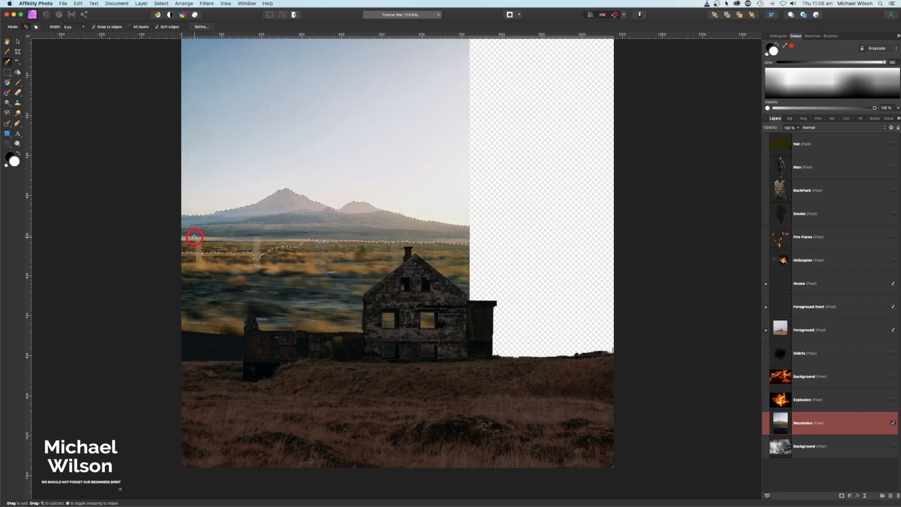
pyautogui.moveTo(411, 245)
pyautogui.mouseDown()
pyautogui.moveTo(259, 252)
pyautogui.moveTo(461, 247)
pyautogui.moveTo(274, 256)
pyautogui.mouseUp()
pyautogui.click(810, 425)
pyautogui.press('super+j')
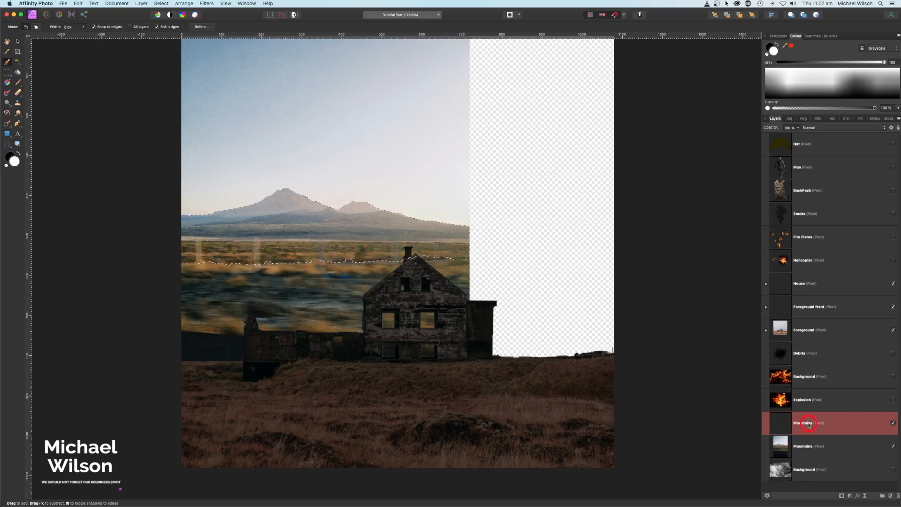
pyautogui.click(894, 449)
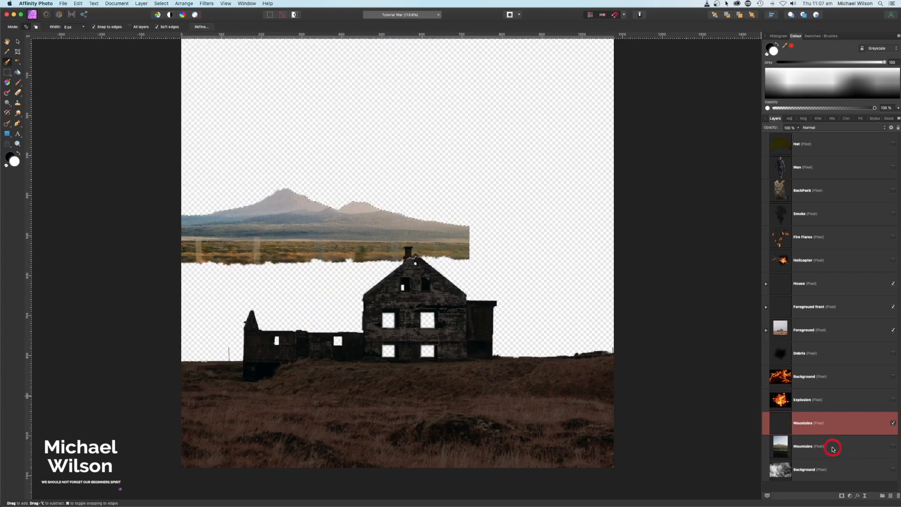
pyautogui.click(892, 450)
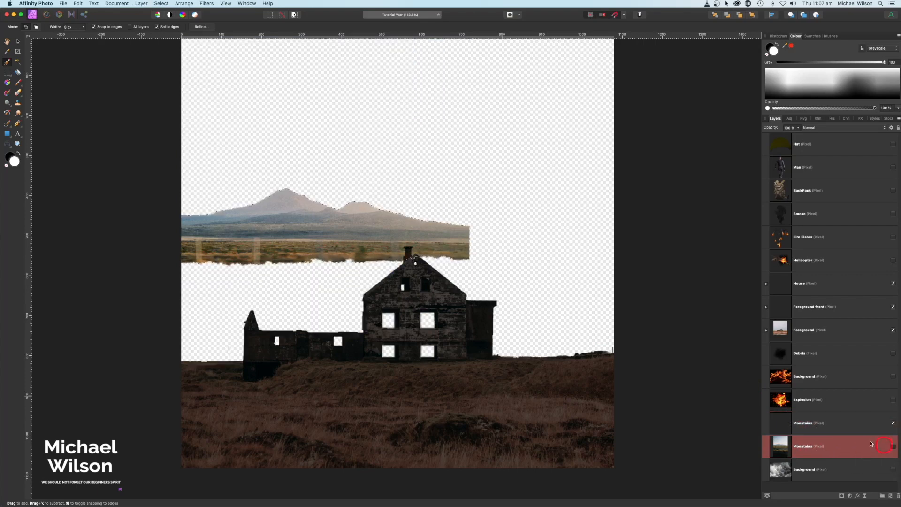
# Enlarge the cut-out Mountains layer beyond the canvas width and position it behind the house along the grass horizon
pyautogui.click(853, 428)
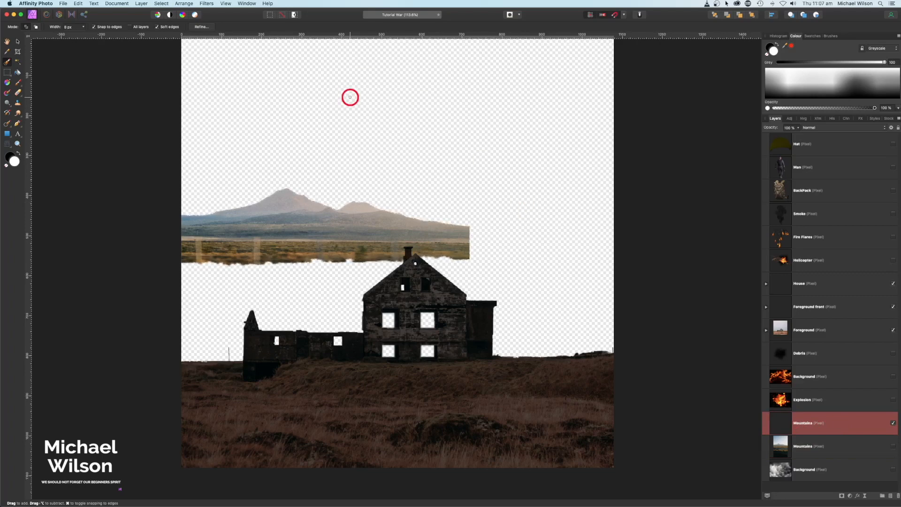
pyautogui.press('super+1')
pyautogui.press('super+minus')
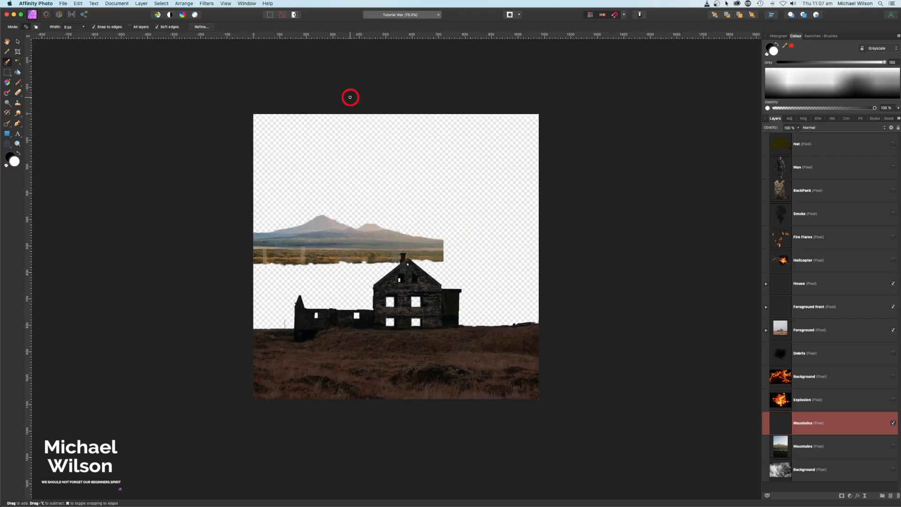
pyautogui.click(18, 43)
pyautogui.moveTo(445, 282); pyautogui.dragTo(692, 410)
pyautogui.moveTo(645, 343); pyautogui.dragTo(573, 357)
pyautogui.click(701, 331)
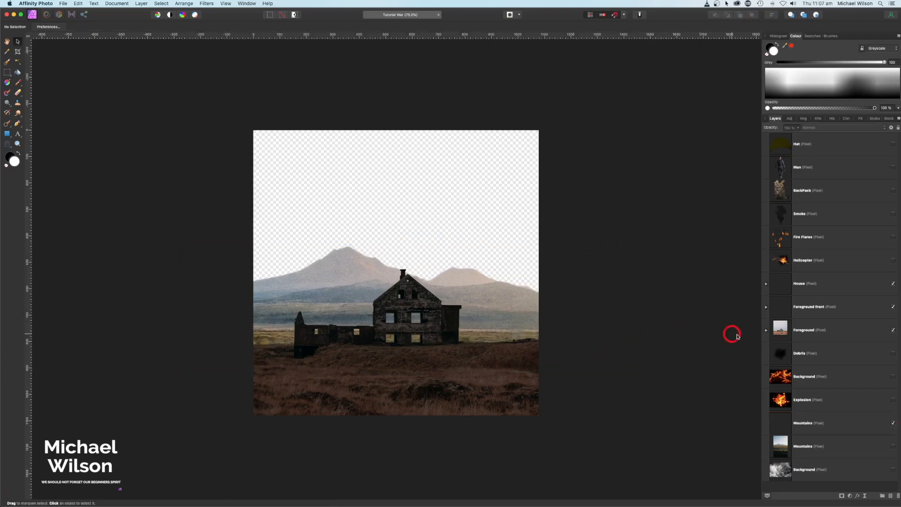
# Add an Exposure adjustment nested inside the cut-out Mountains layer and lower its exposure to about -3.9
pyautogui.click(821, 428)
pyautogui.click(850, 497)
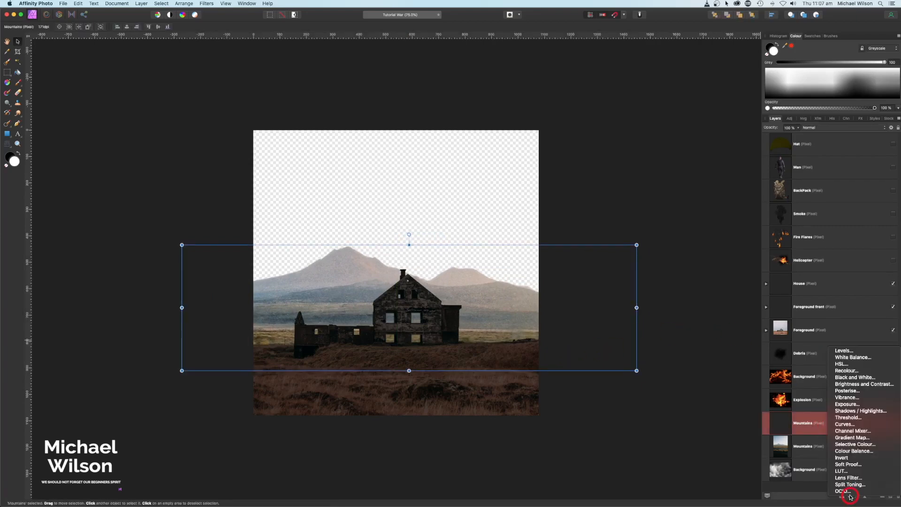
pyautogui.click(814, 438)
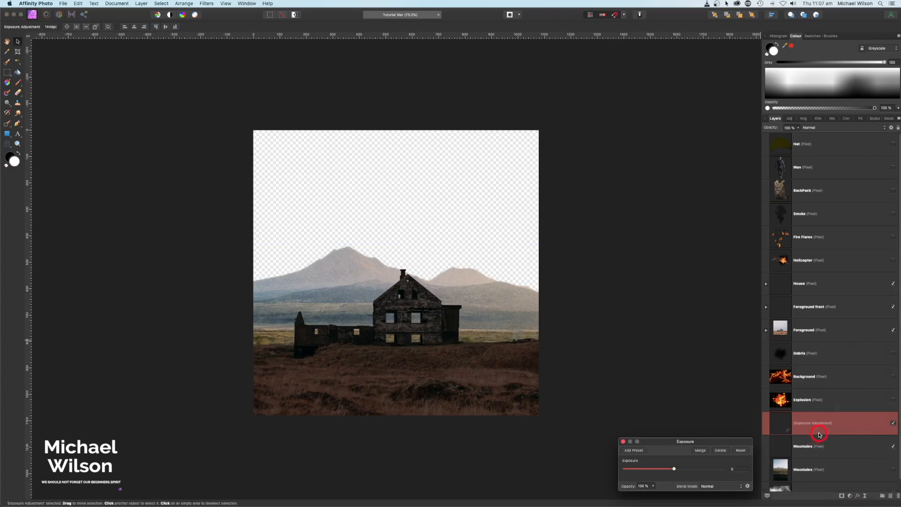
pyautogui.moveTo(813, 427); pyautogui.dragTo(845, 447)
pyautogui.moveTo(674, 469); pyautogui.dragTo(648, 470)
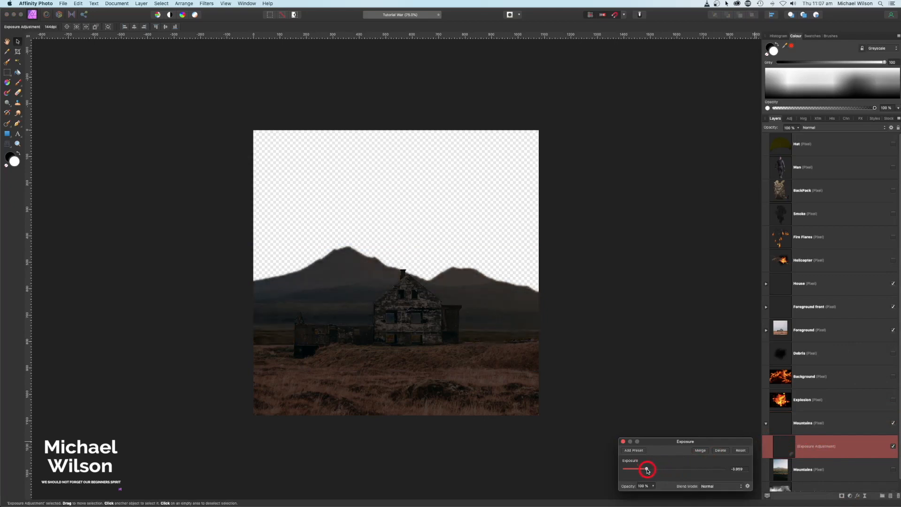
pyautogui.click(624, 442)
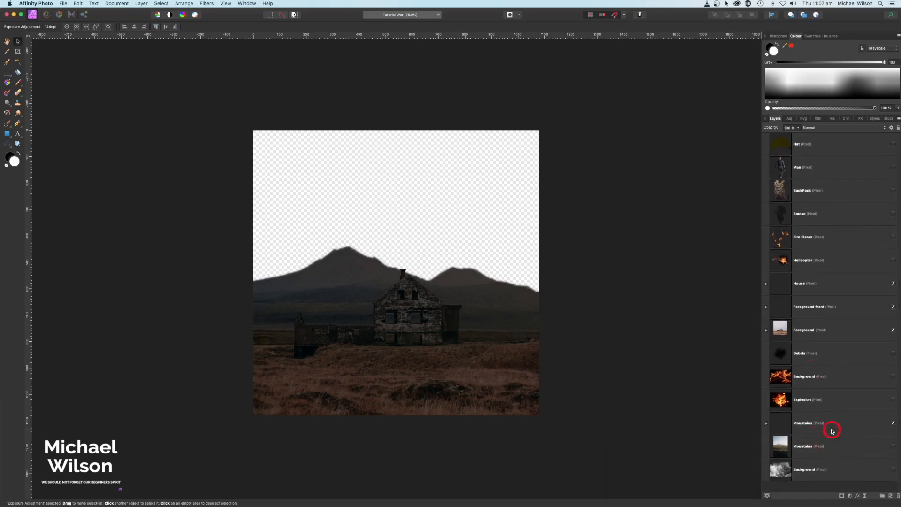
# Add a new pixel layer above the cut-out Mountains layer and name it Fog Mist
pyautogui.click(838, 426)
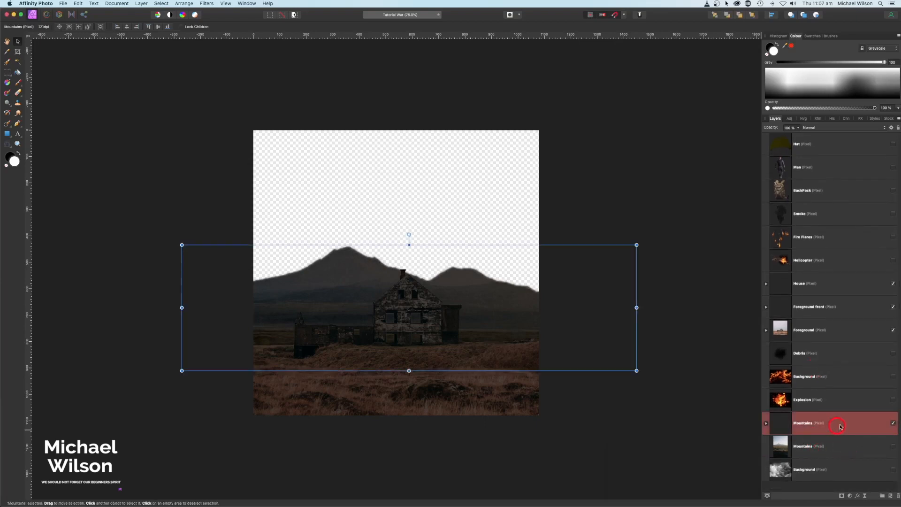
pyautogui.click(890, 495)
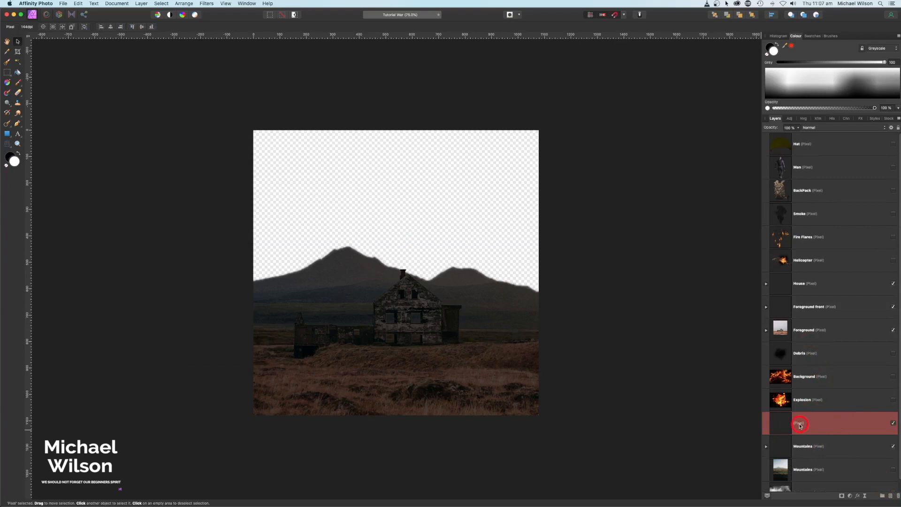
pyautogui.doubleClick(800, 424)
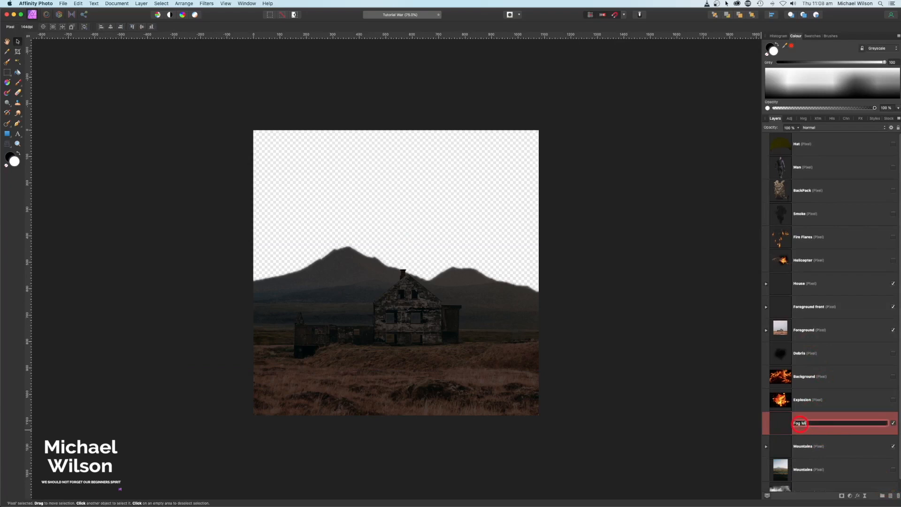
pyautogui.write('Fog Mist')
pyautogui.press('Return')
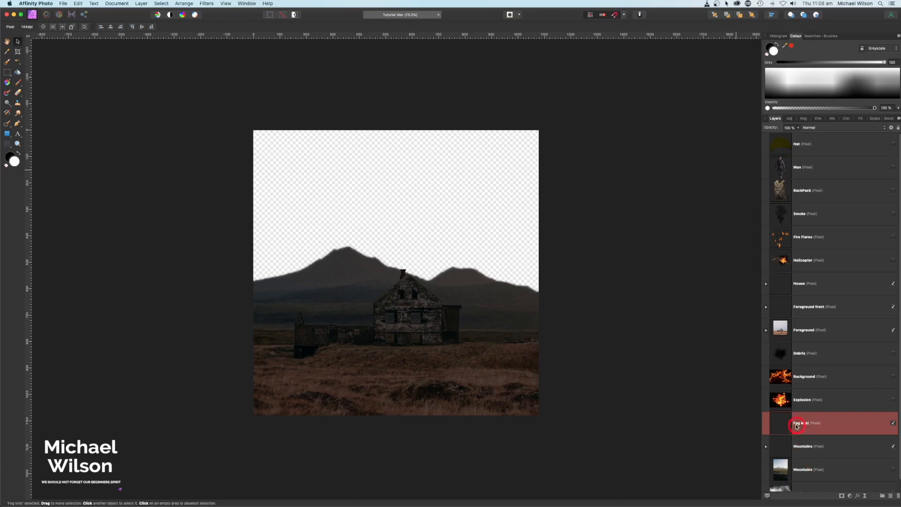
# Set up the Paint Brush with the soft 256 px Basic brush and the light grey colour B0A8A8
pyautogui.click(19, 82)
pyautogui.click(793, 48)
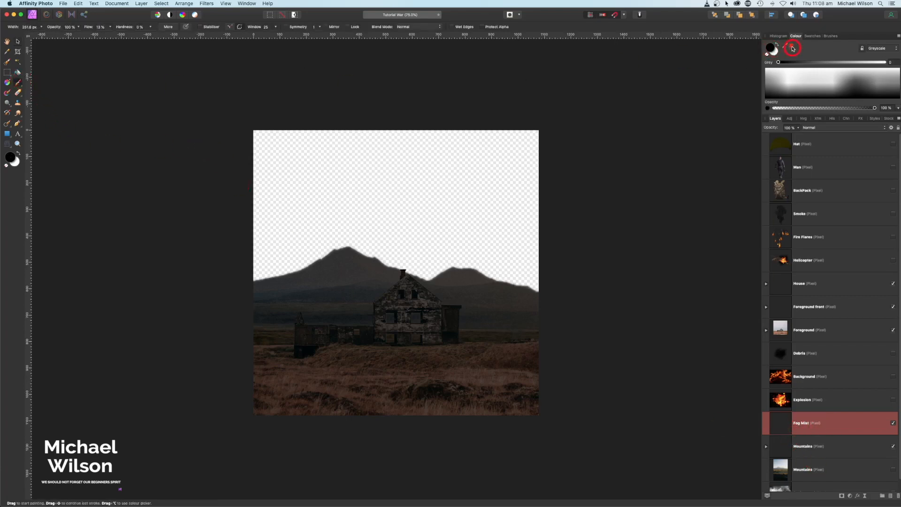
pyautogui.click(827, 37)
pyautogui.click(802, 97)
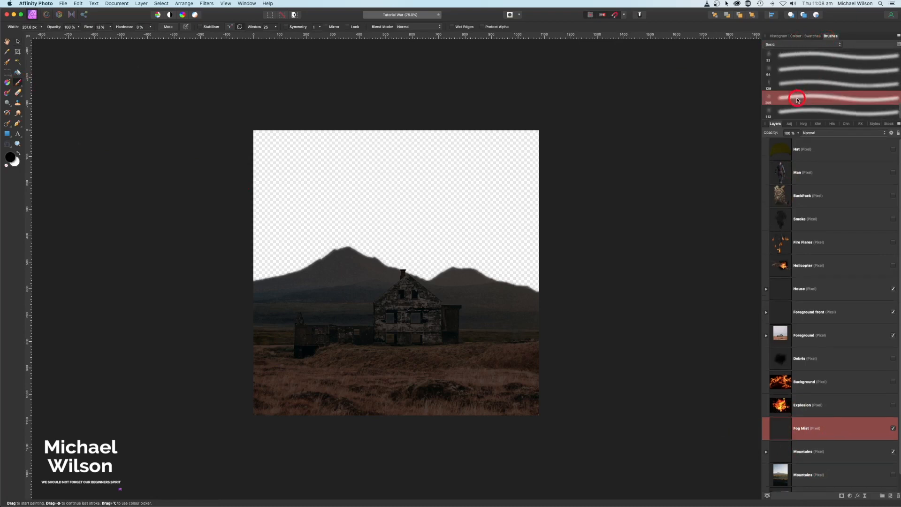
pyautogui.click(798, 36)
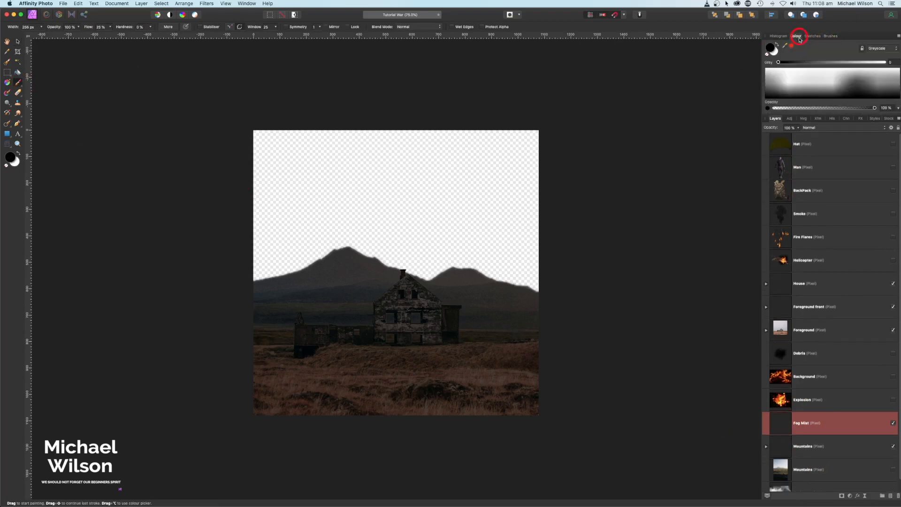
pyautogui.doubleClick(770, 49)
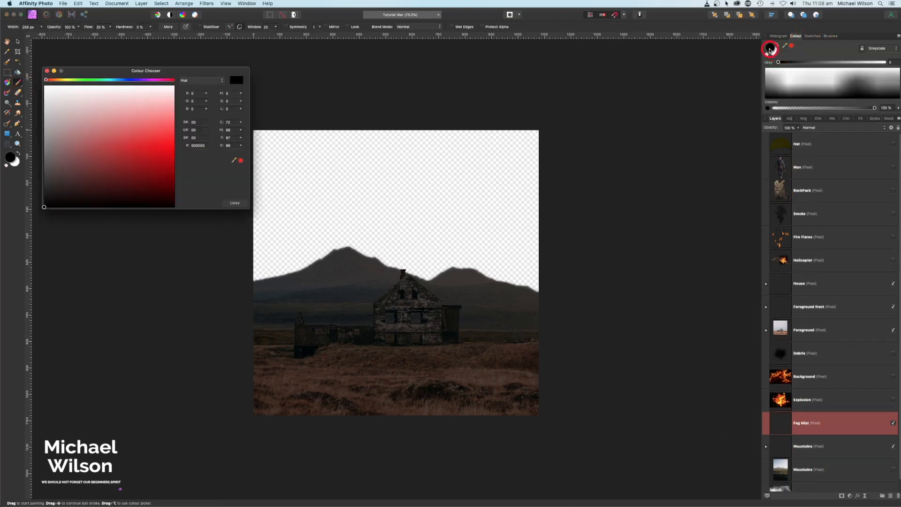
pyautogui.click(50, 125)
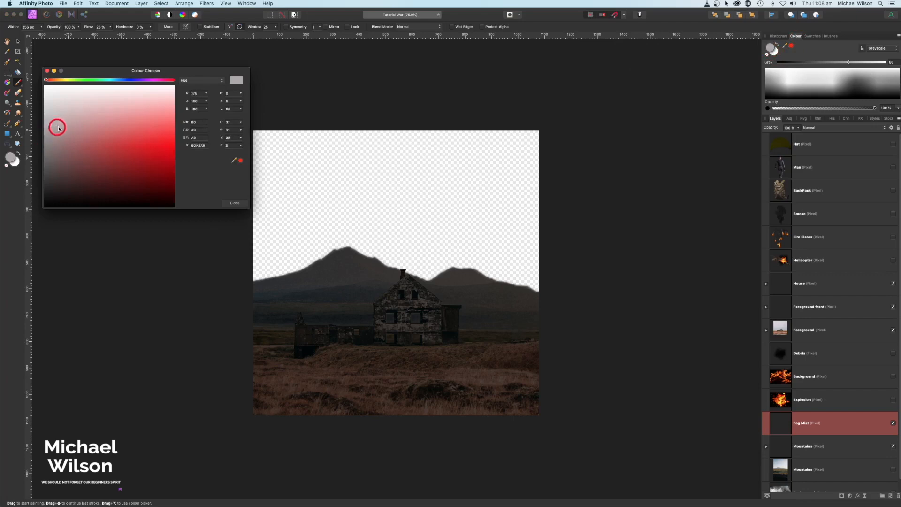
pyautogui.click(47, 72)
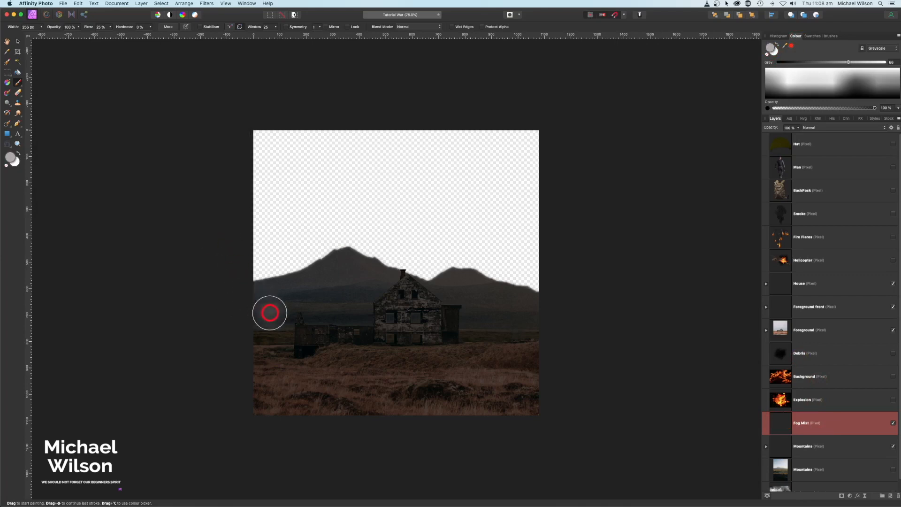
# Paint mist across the mountains behind the house with the brush enlarged to about 1026 px, and set the Fog Mist layer's opacity to 75%
pyautogui.press(']')
pyautogui.press(']')
pyautogui.press(']')
pyautogui.press(']')
pyautogui.press(']')
pyautogui.press(']')
pyautogui.press(']')
pyautogui.press(']')
pyautogui.press(']')
pyautogui.press(']')
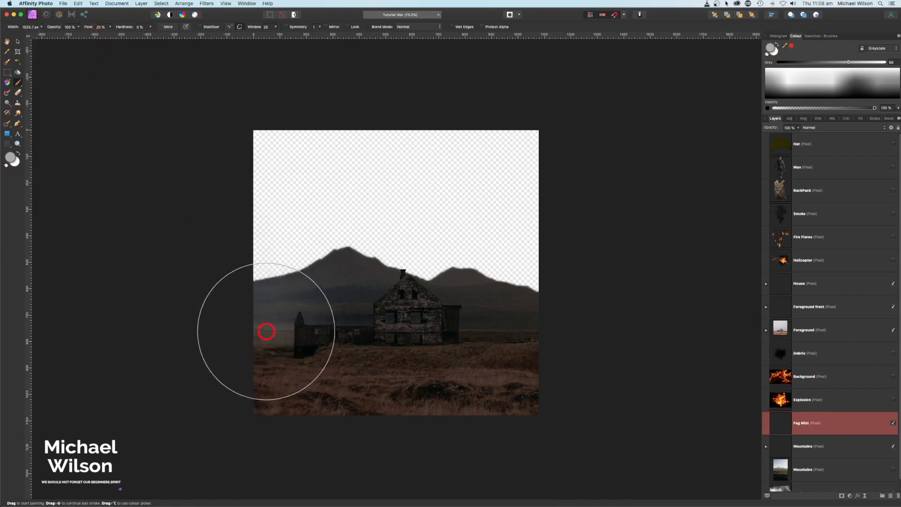
pyautogui.scroll(-1, 236, 327)
pyautogui.moveTo(236, 326); pyautogui.dragTo(565, 330)
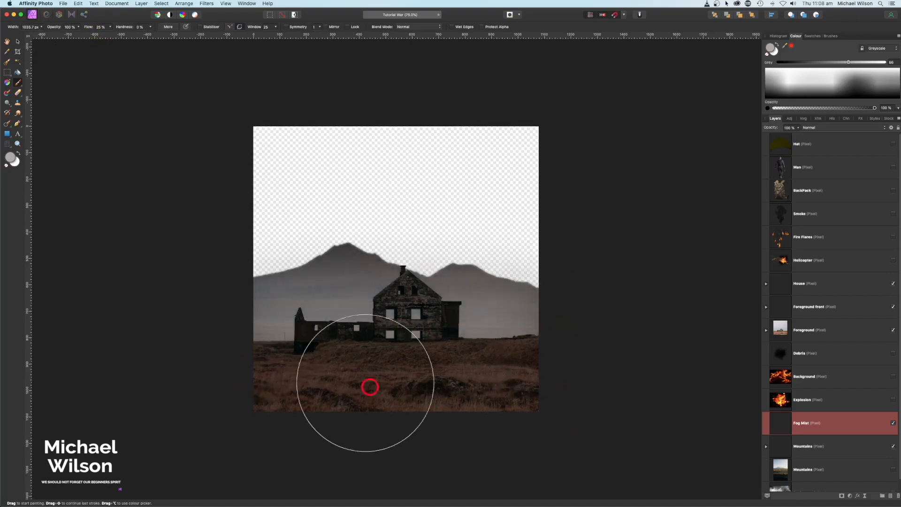
pyautogui.moveTo(283, 349); pyautogui.dragTo(516, 363)
pyautogui.moveTo(799, 128); pyautogui.dragTo(785, 137)
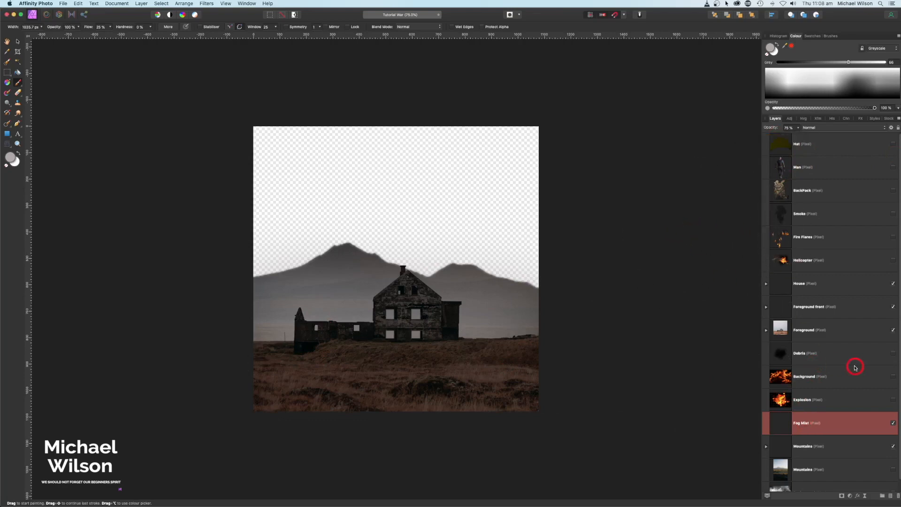
# Rename the bottommost Background layer as Sky
pyautogui.scroll(-1, 854, 371)
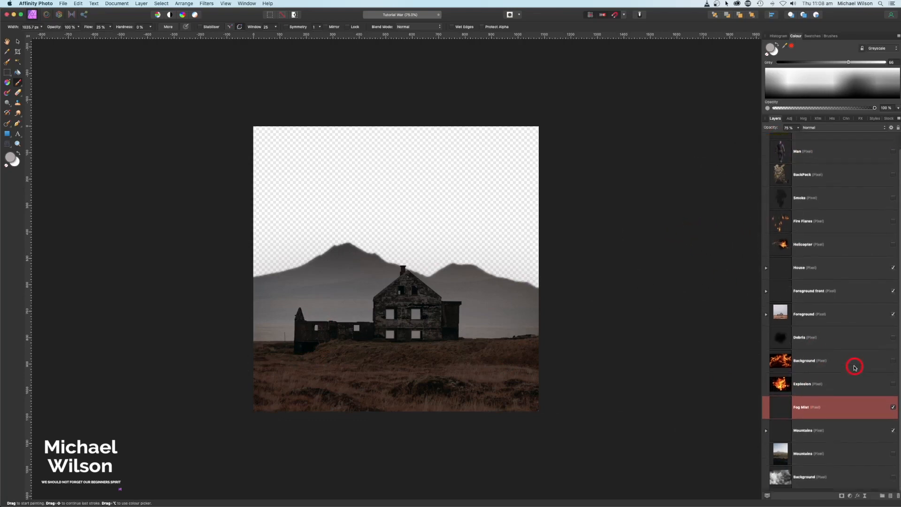
pyautogui.click(804, 480)
pyautogui.click(804, 481)
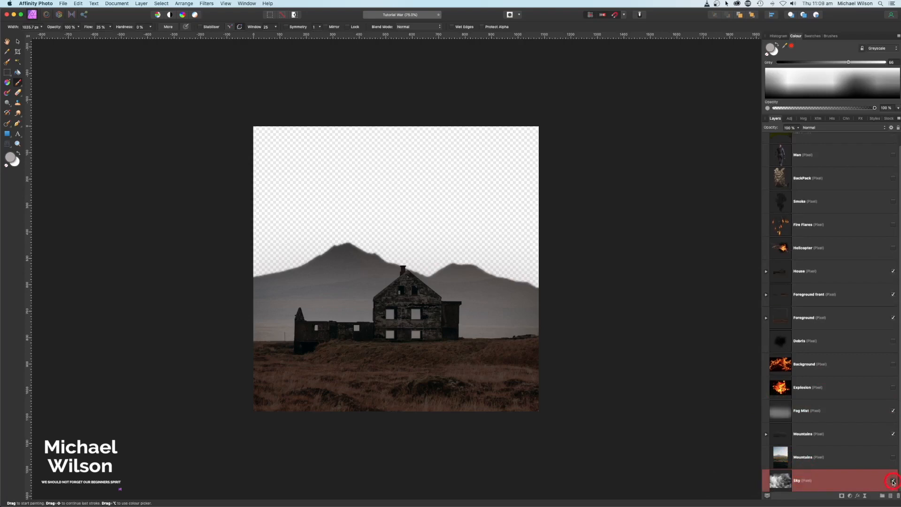
# Show the Sky layer and darken the clouds with a reduced Exposure adjustment nested inside that layer
pyautogui.click(893, 481)
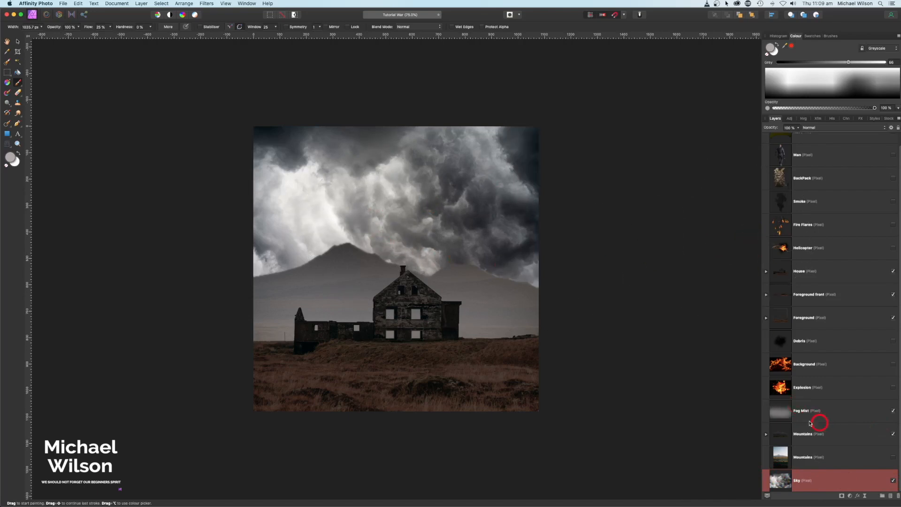
pyautogui.click(849, 496)
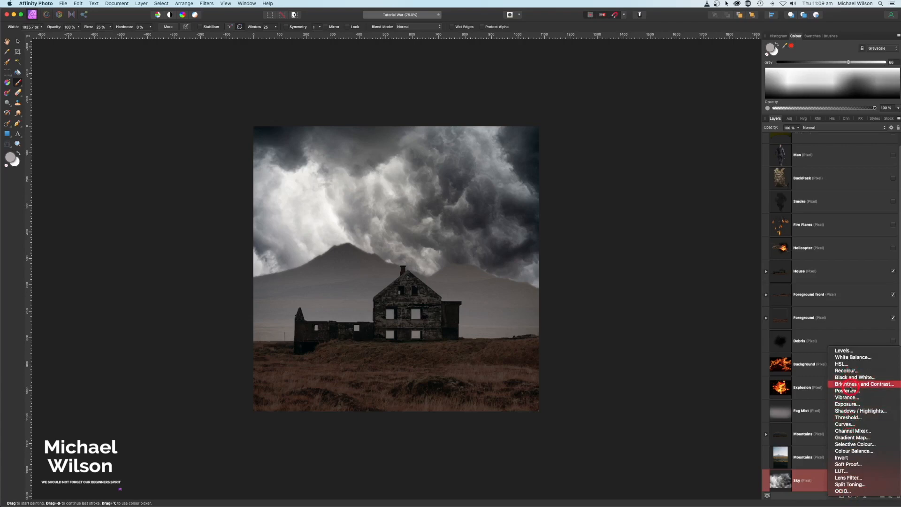
pyautogui.click(820, 468)
pyautogui.scroll(-2, 820, 468)
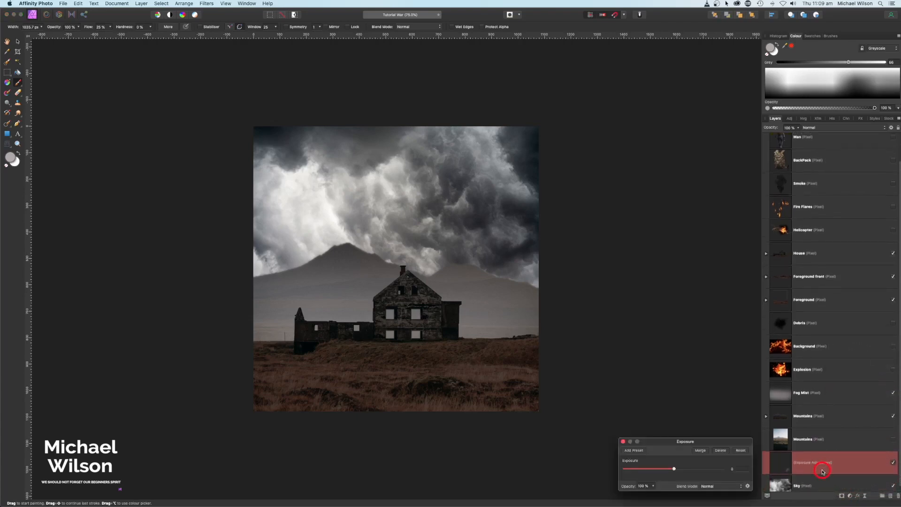
pyautogui.moveTo(822, 472); pyautogui.dragTo(852, 485)
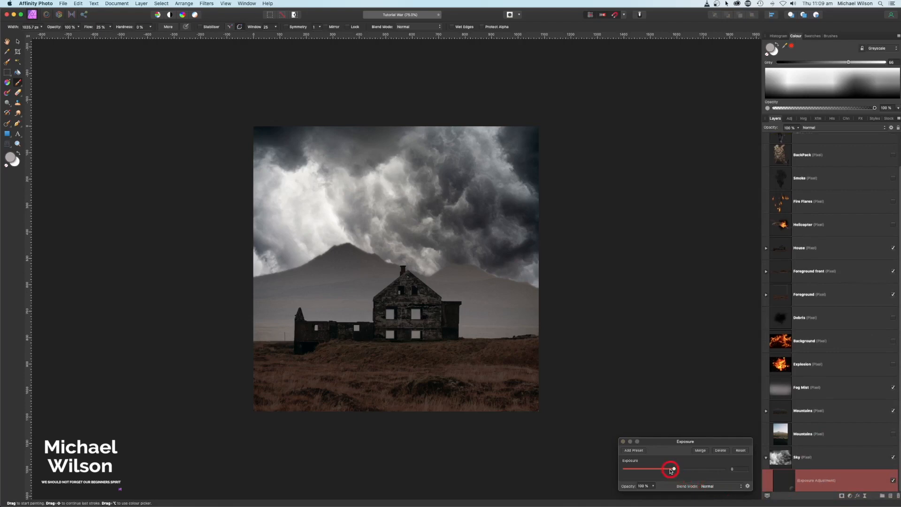
pyautogui.moveTo(671, 469); pyautogui.dragTo(660, 470)
pyautogui.click(622, 442)
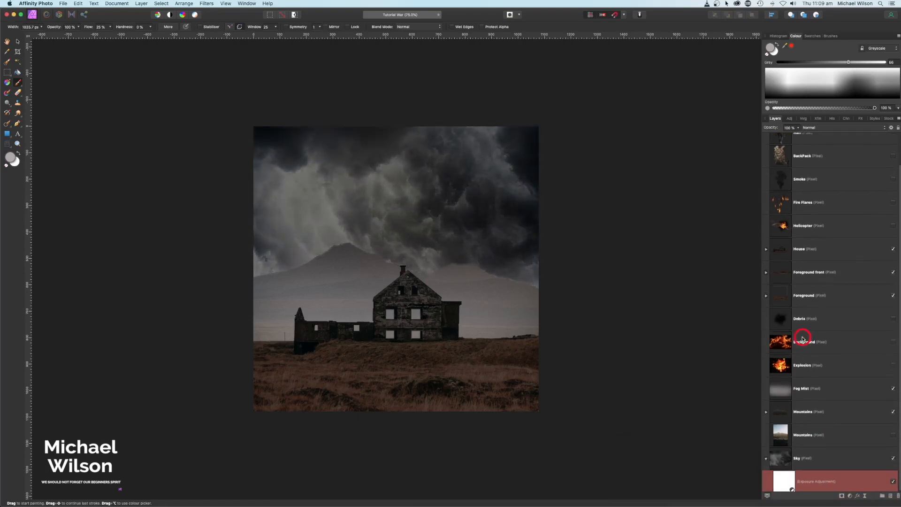
# Enlarge the House layer slightly, keeping the building near the centre of the grass
pyautogui.scroll(1, 803, 339)
pyautogui.scroll(1, 802, 339)
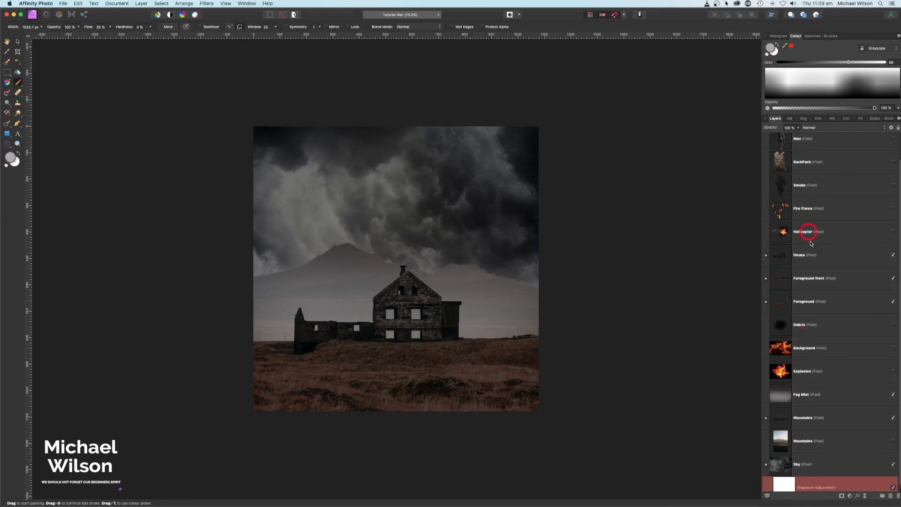
pyautogui.scroll(-2, 813, 294)
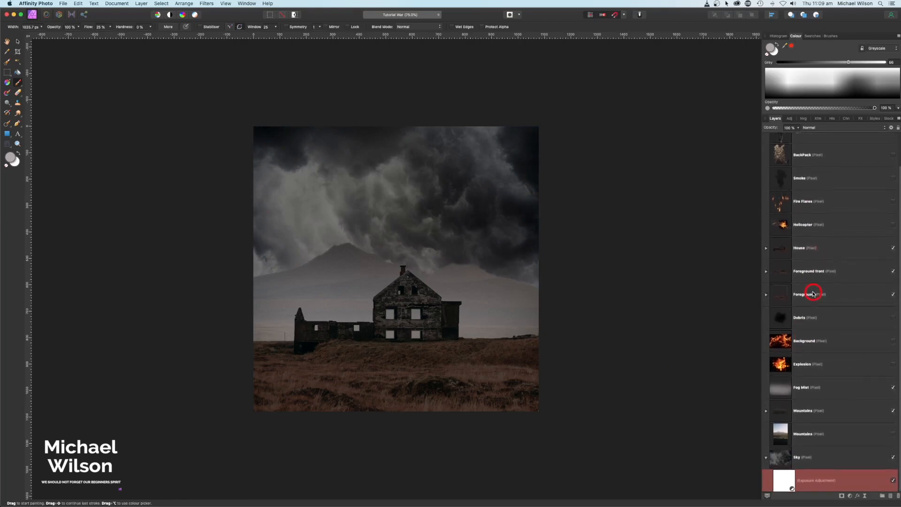
pyautogui.click(821, 248)
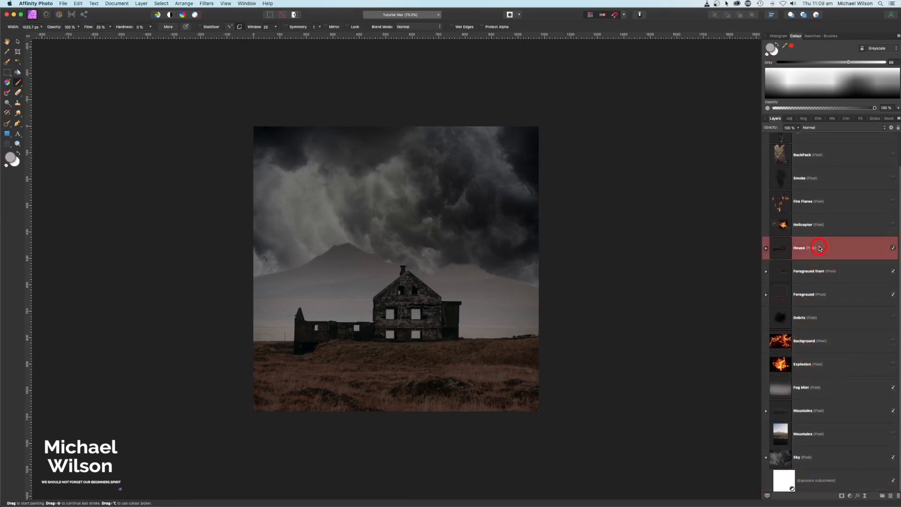
pyautogui.click(16, 41)
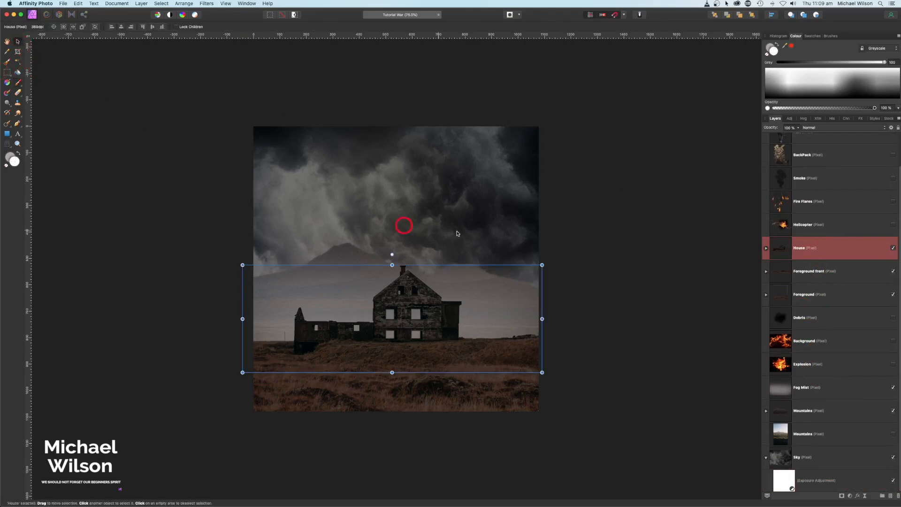
pyautogui.moveTo(540, 263)
pyautogui.mouseDown()
pyautogui.moveTo(571, 249)
pyautogui.moveTo(532, 271)
pyautogui.mouseUp()
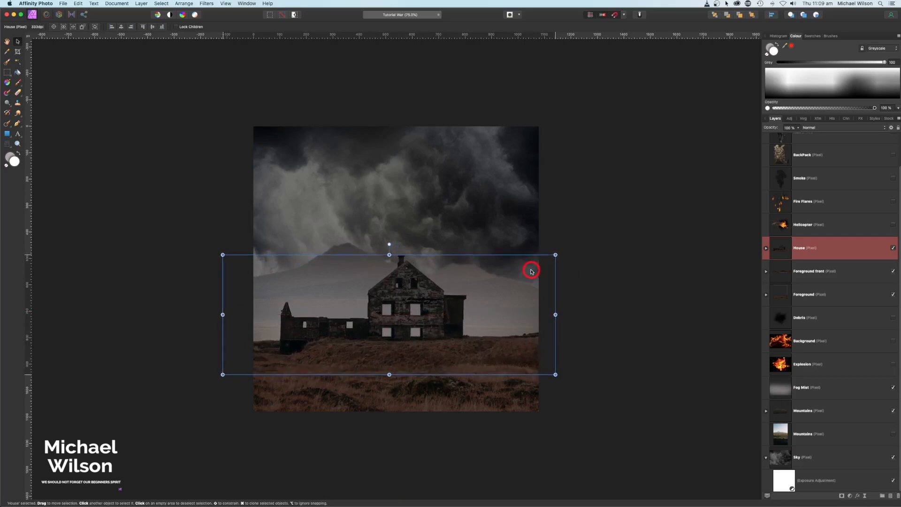
pyautogui.click(619, 262)
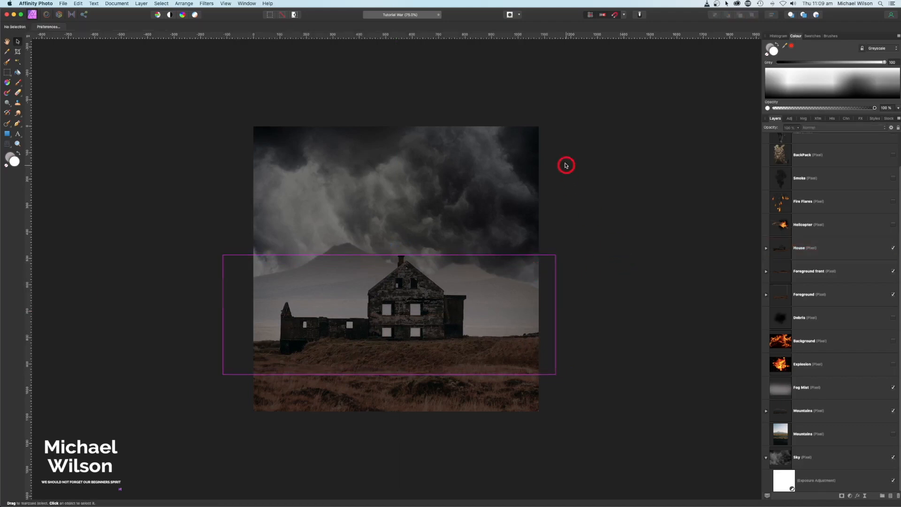
# Show the Helicopter layer, move it up into the sky and shrink it slightly so the tail meets the canvas's right edge
pyautogui.scroll(1, 834, 322)
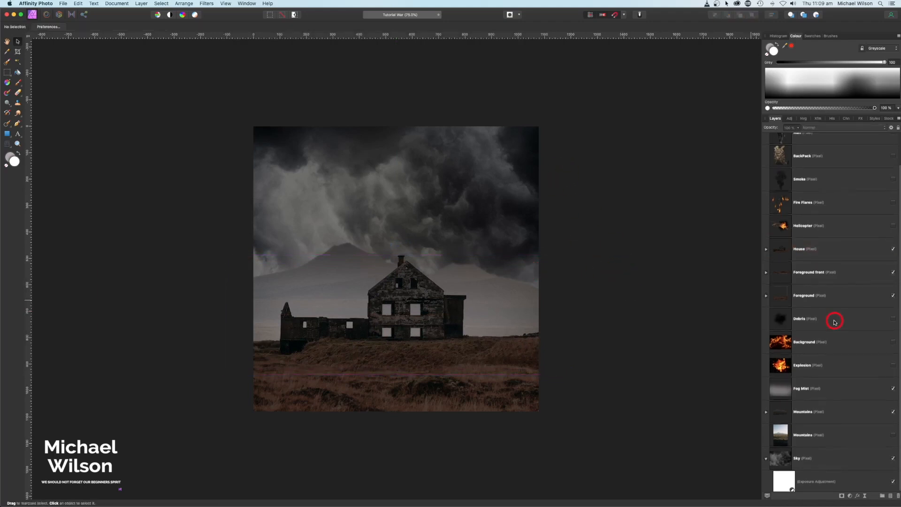
pyautogui.scroll(1, 835, 322)
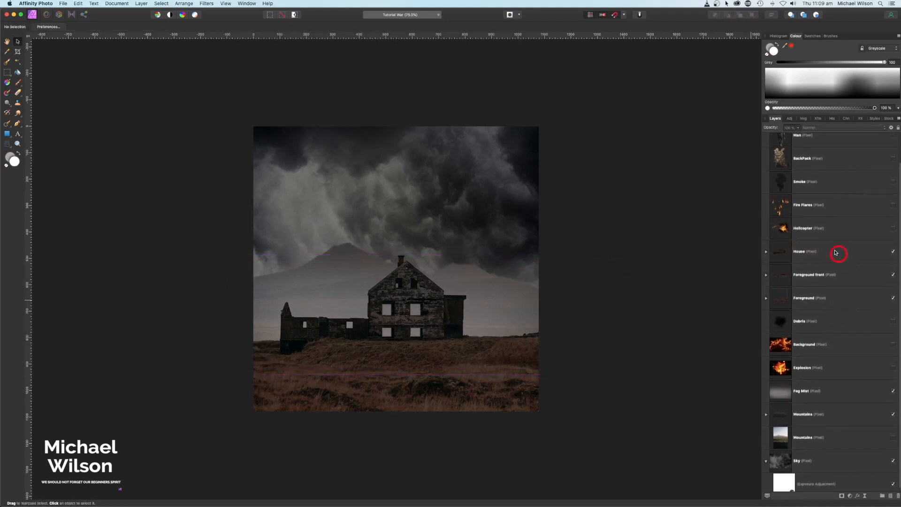
pyautogui.click(797, 229)
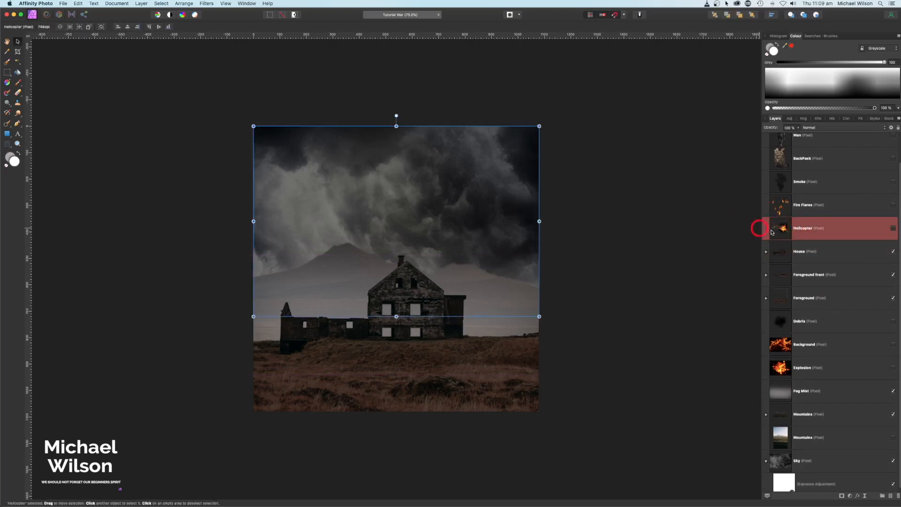
pyautogui.click(893, 229)
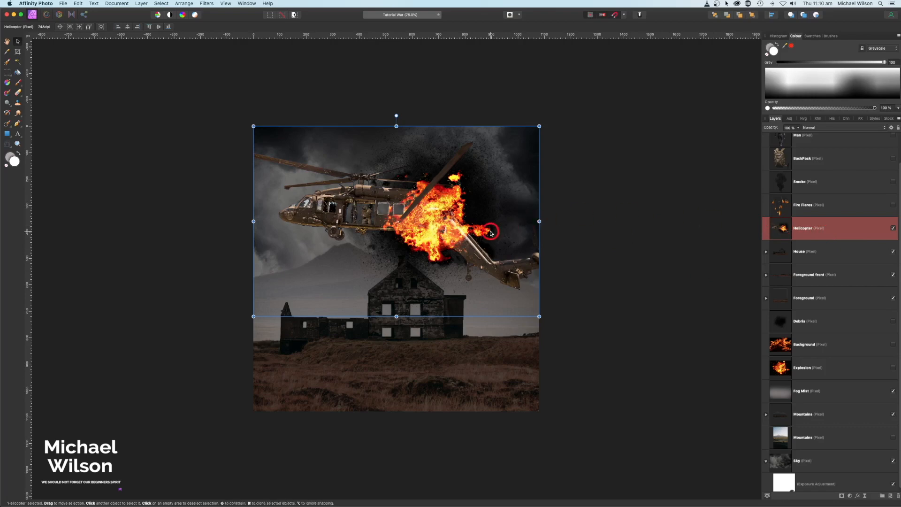
pyautogui.moveTo(491, 233); pyautogui.dragTo(492, 197)
pyautogui.moveTo(540, 281); pyautogui.dragTo(527, 242)
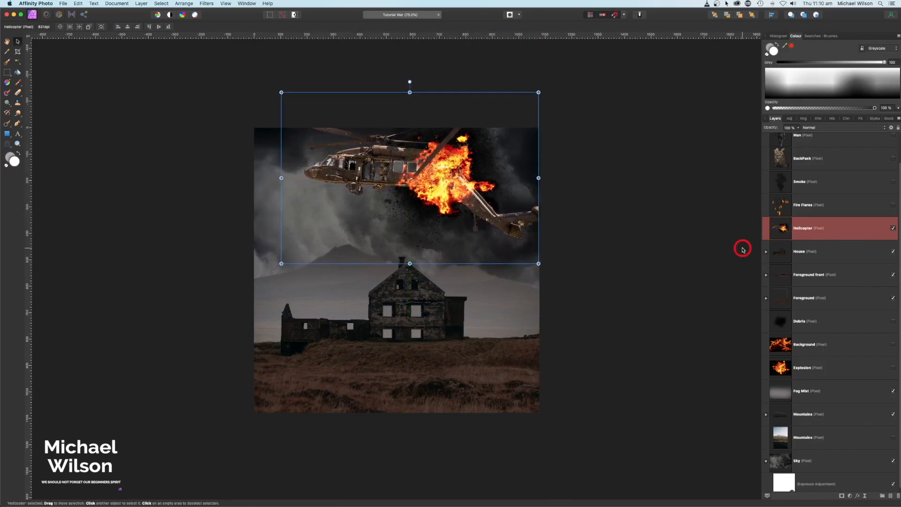
# Darken the helicopter with a reduced Exposure adjustment nested inside the Helicopter layer
pyautogui.click(856, 496)
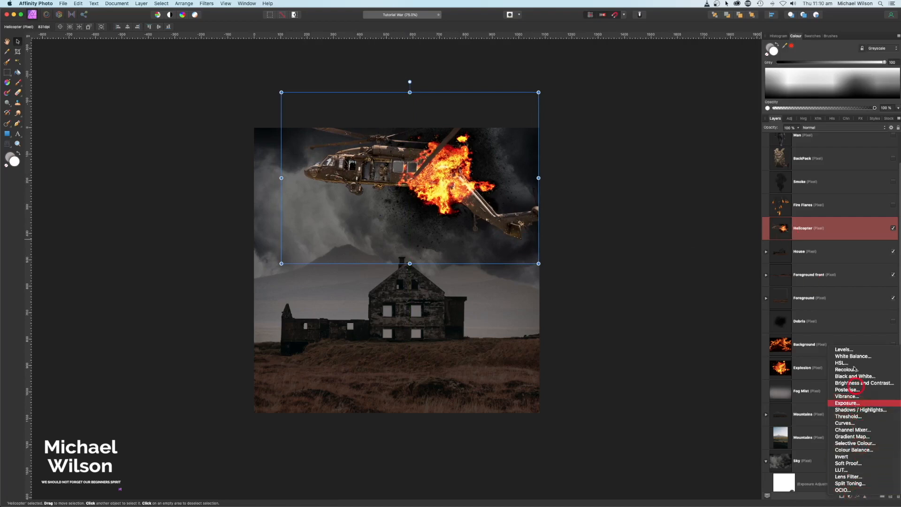
pyautogui.click(855, 404)
pyautogui.moveTo(831, 235); pyautogui.dragTo(852, 253)
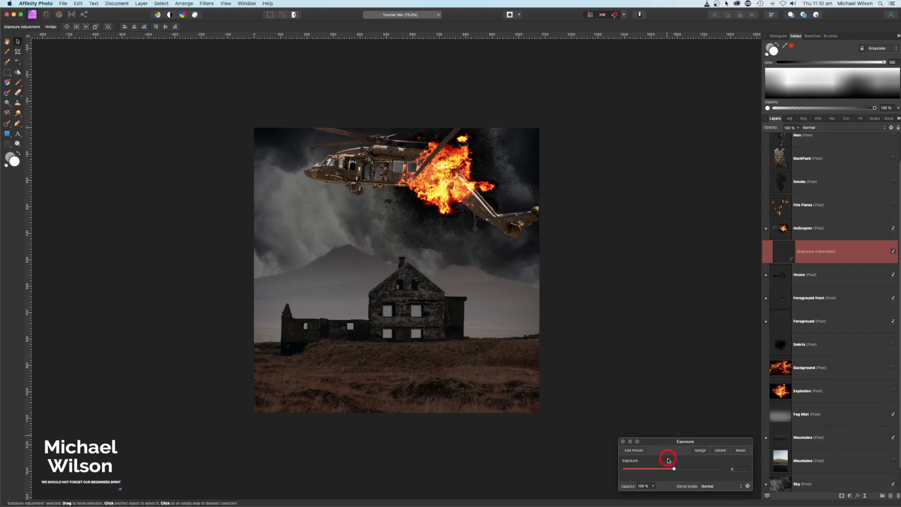
pyautogui.moveTo(674, 468); pyautogui.dragTo(659, 470)
pyautogui.click(752, 229)
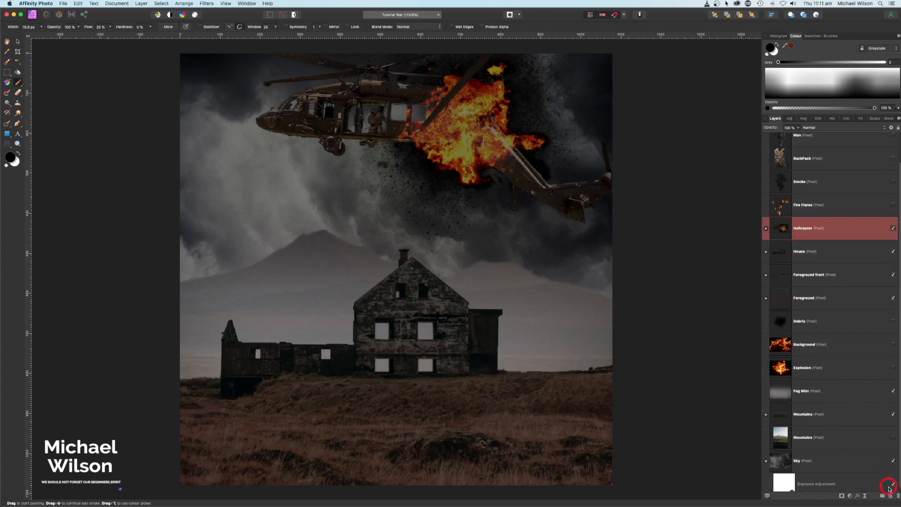
# Add a new pixel layer nested inside the Helicopter layer and set its blend mode to Overlay
pyautogui.click(891, 497)
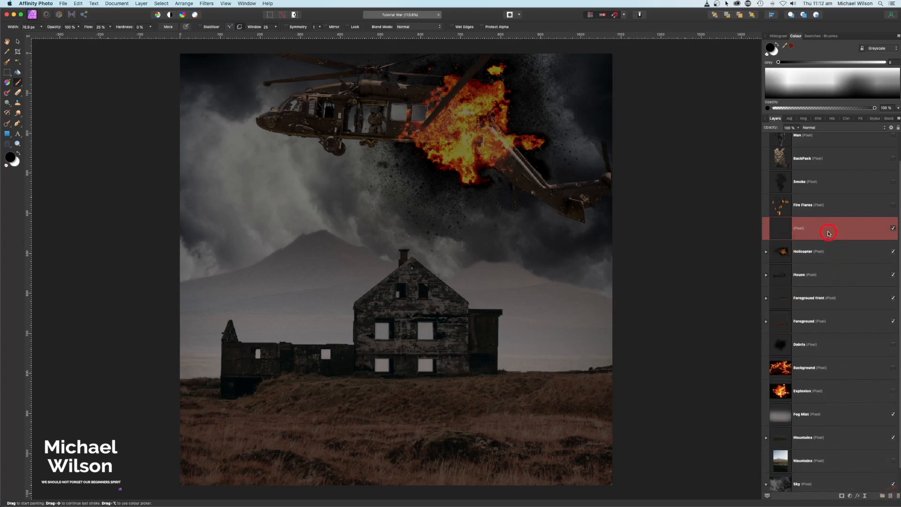
pyautogui.moveTo(829, 233); pyautogui.dragTo(782, 257)
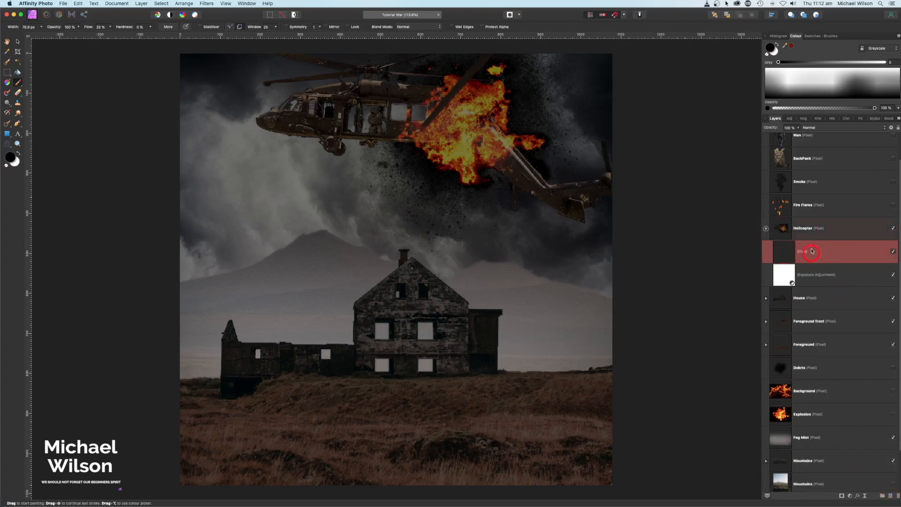
pyautogui.click(822, 130)
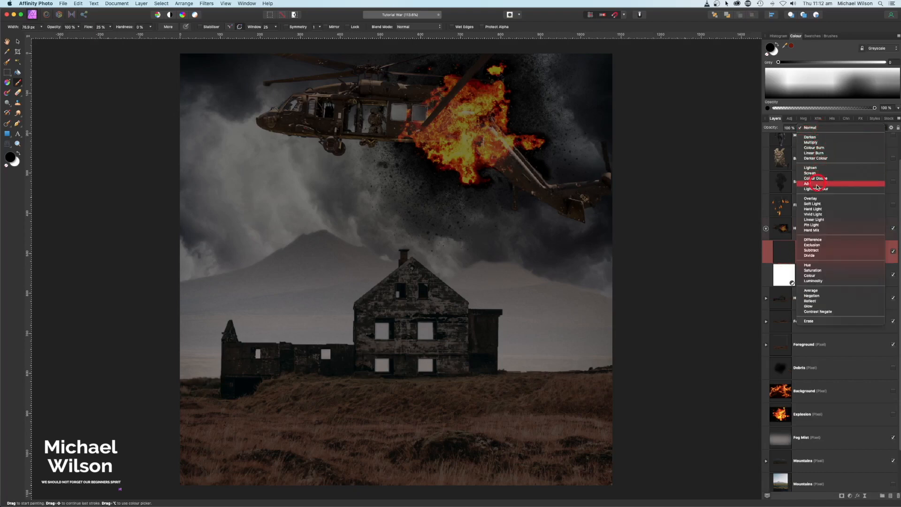
pyautogui.click(813, 199)
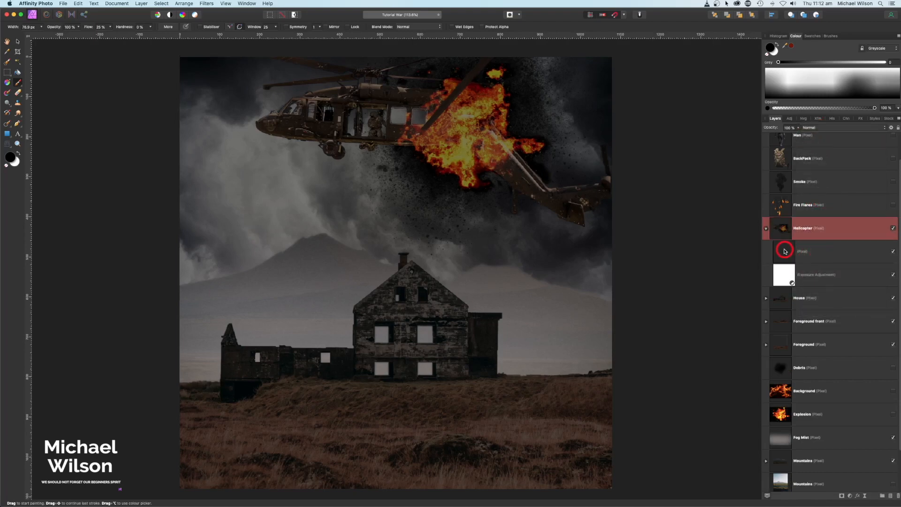
# Set the brush colour to the fiery orange FA5917 for the nested Overlay layer
pyautogui.click(785, 251)
pyautogui.doubleClick(770, 48)
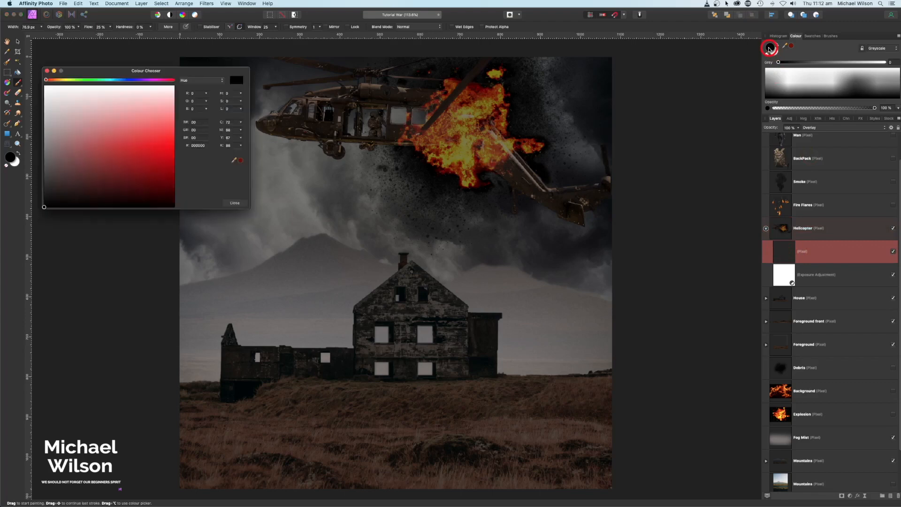
pyautogui.click(56, 80)
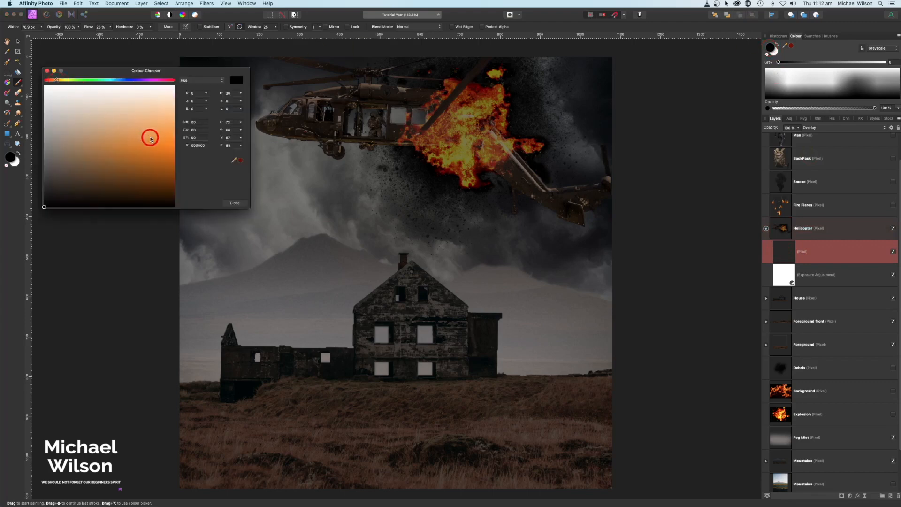
pyautogui.moveTo(56, 81); pyautogui.dragTo(54, 80)
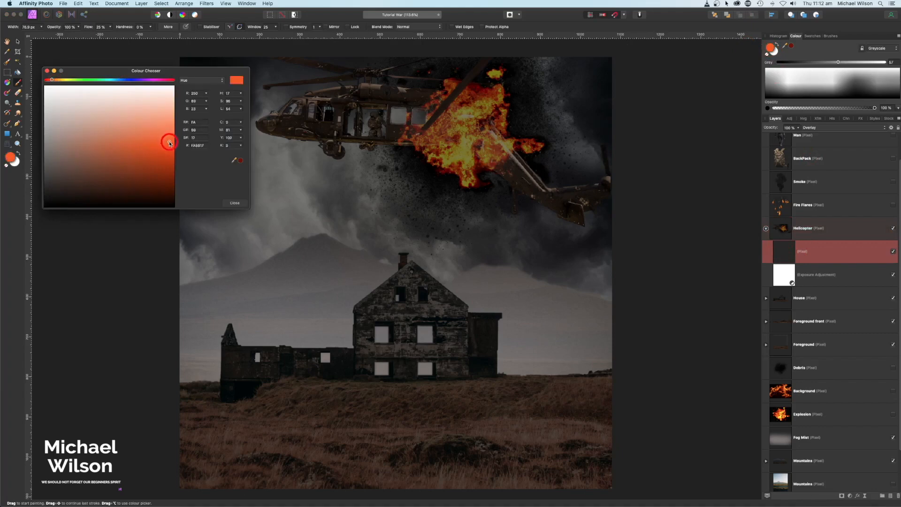
pyautogui.click(47, 71)
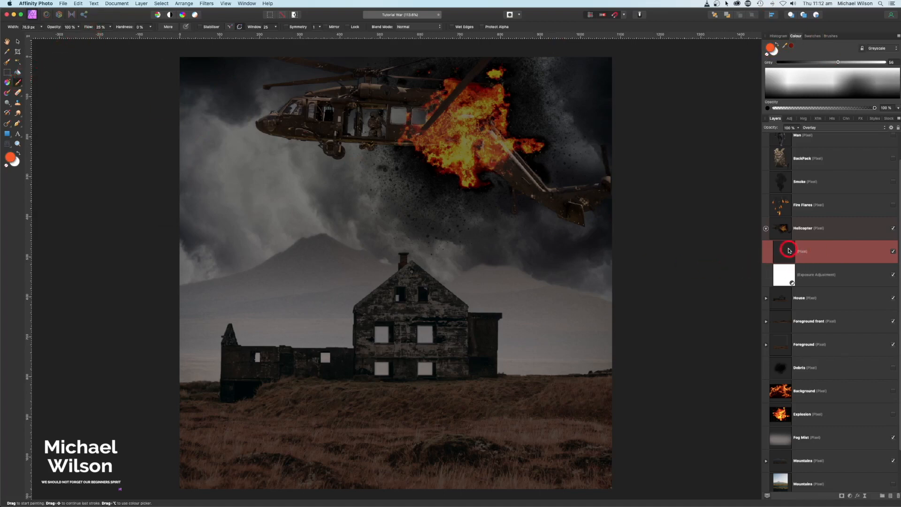
# Paint an orange fire glow along the helicopter's tail, fuselage, underside, cockpit and rotor blades on the nested Overlay layer
pyautogui.scroll(3, 392, 237)
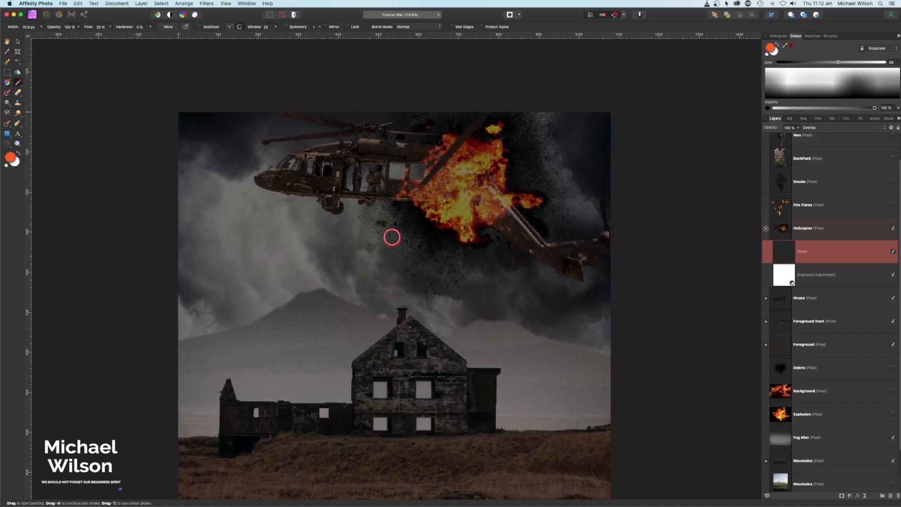
pyautogui.press('super+plus')
pyautogui.press('super+plus')
pyautogui.scroll(5, 393, 282)
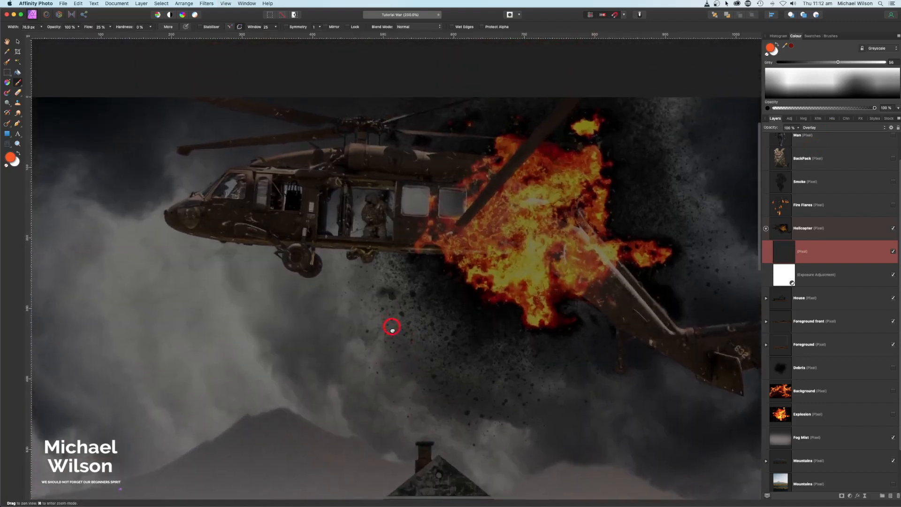
pyautogui.moveTo(615, 273)
pyautogui.mouseDown()
pyautogui.moveTo(681, 340)
pyautogui.moveTo(733, 332)
pyautogui.mouseUp()
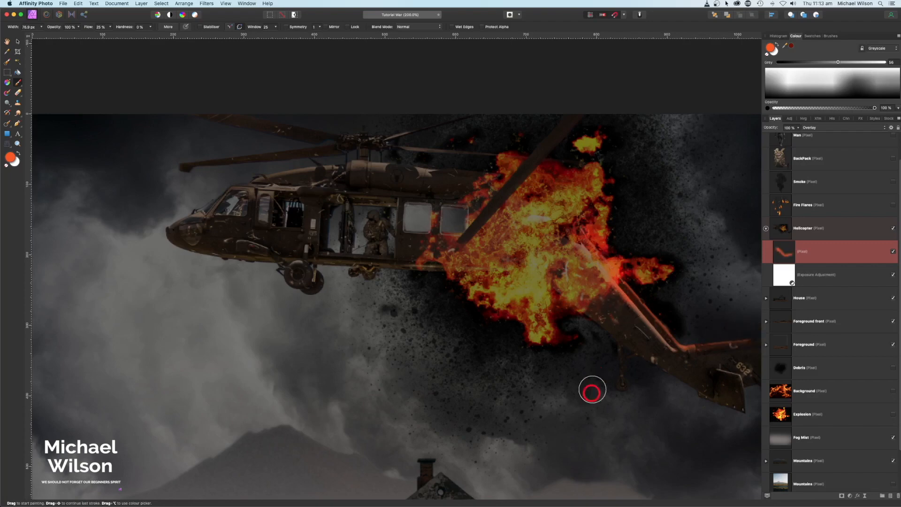
pyautogui.moveTo(582, 324)
pyautogui.mouseDown()
pyautogui.moveTo(605, 344)
pyautogui.moveTo(612, 396)
pyautogui.mouseUp()
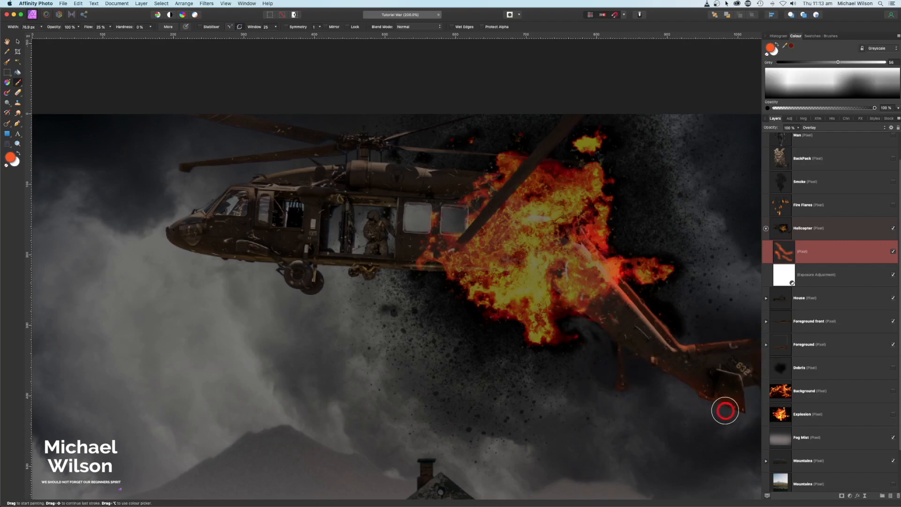
pyautogui.moveTo(463, 167)
pyautogui.mouseDown()
pyautogui.moveTo(293, 156)
pyautogui.moveTo(201, 163)
pyautogui.moveTo(224, 127)
pyautogui.moveTo(383, 146)
pyautogui.moveTo(483, 206)
pyautogui.moveTo(428, 224)
pyautogui.moveTo(450, 217)
pyautogui.moveTo(454, 279)
pyautogui.moveTo(344, 272)
pyautogui.moveTo(389, 254)
pyautogui.moveTo(357, 215)
pyautogui.moveTo(353, 238)
pyautogui.moveTo(290, 205)
pyautogui.moveTo(320, 220)
pyautogui.moveTo(329, 254)
pyautogui.moveTo(314, 290)
pyautogui.moveTo(284, 266)
pyautogui.moveTo(186, 256)
pyautogui.moveTo(158, 230)
pyautogui.mouseUp()
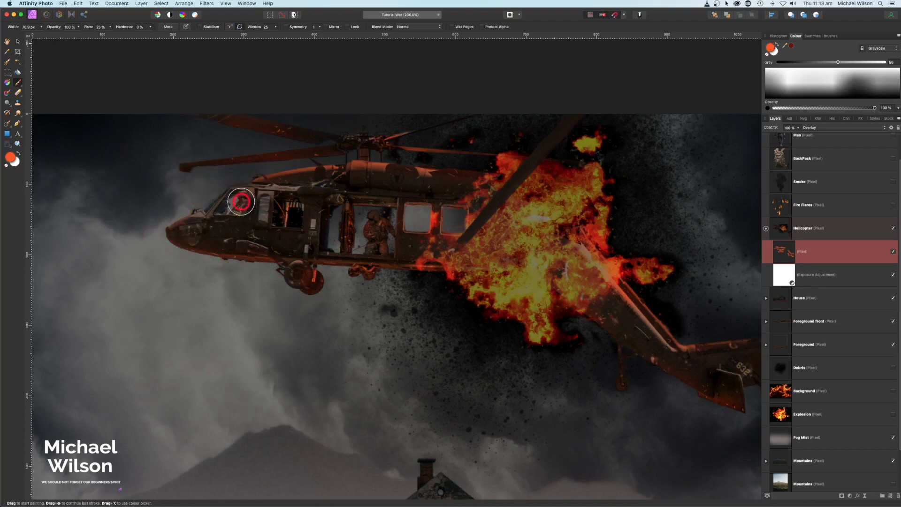
pyautogui.moveTo(259, 205)
pyautogui.mouseDown()
pyautogui.moveTo(316, 180)
pyautogui.moveTo(386, 175)
pyautogui.moveTo(375, 141)
pyautogui.mouseUp()
# Reduce the brush flow to 5% and enlarge the brush to about 235 px over the helicopter
pyautogui.scroll(-2, 381, 333)
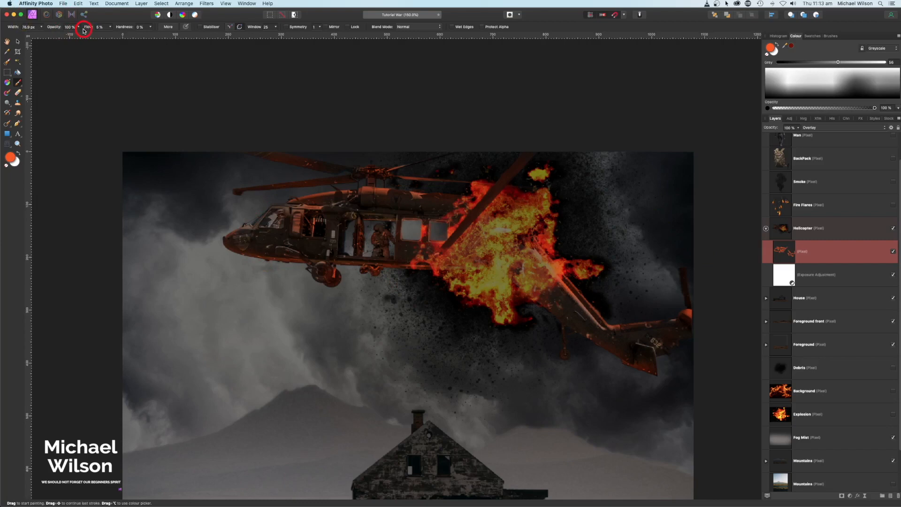
pyautogui.press(']')
pyautogui.press(']')
pyautogui.press(']')
pyautogui.press(']')
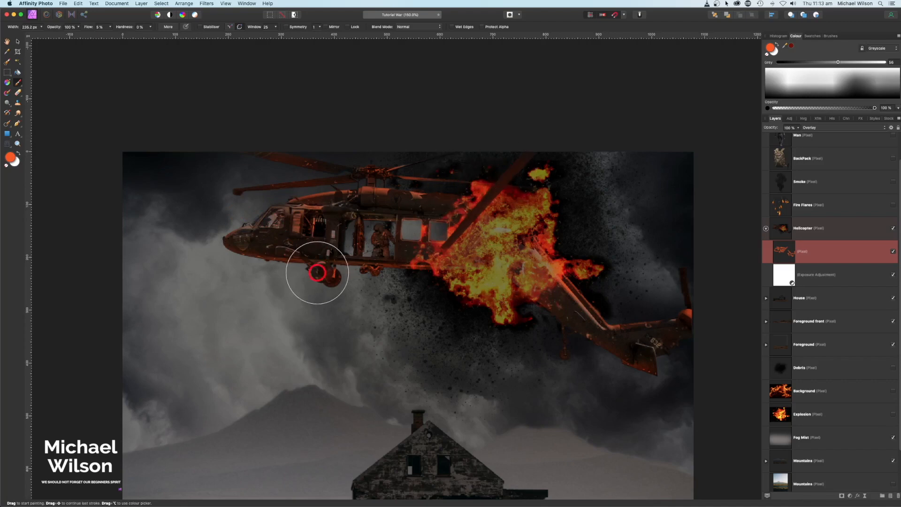
# Add a second Exposure adjustment nested inside the Helicopter layer, raise its exposure to about 3.65 and invert its mask
pyautogui.click(826, 232)
pyautogui.click(851, 497)
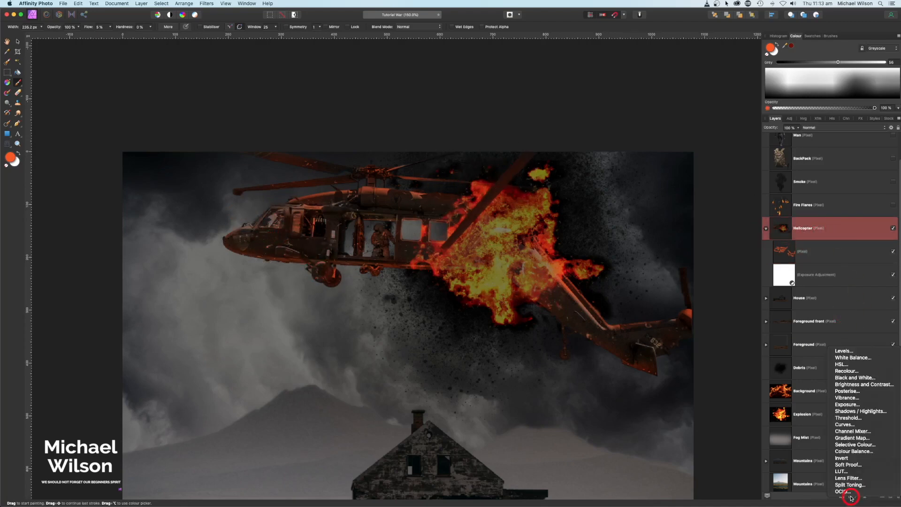
pyautogui.click(847, 404)
pyautogui.moveTo(810, 231); pyautogui.dragTo(844, 255)
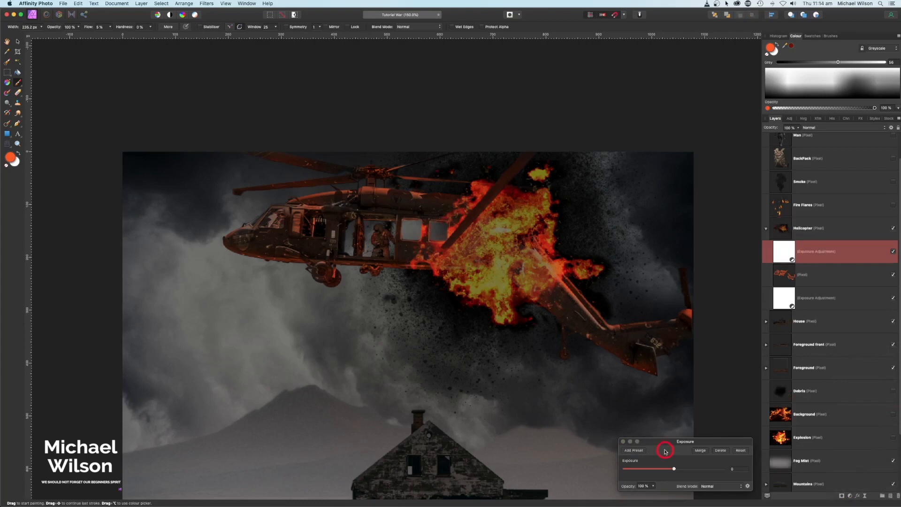
pyautogui.moveTo(675, 470); pyautogui.dragTo(699, 470)
pyautogui.press('super+i')
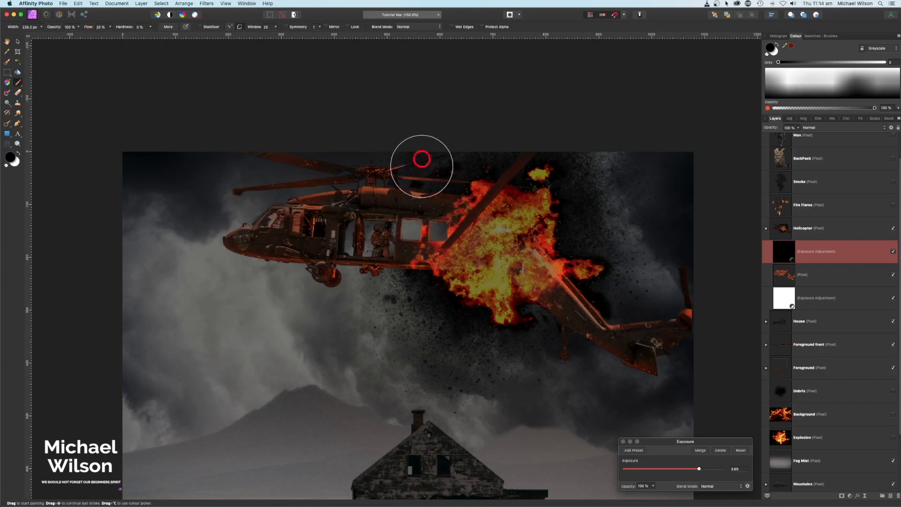
# Paint white highlights with a brush of about 104 px over the helicopter's cockpit, rotor blades, body and underside on the inverted exposure mask
pyautogui.press('[')
pyautogui.press('[')
pyautogui.press('[')
pyautogui.press('[')
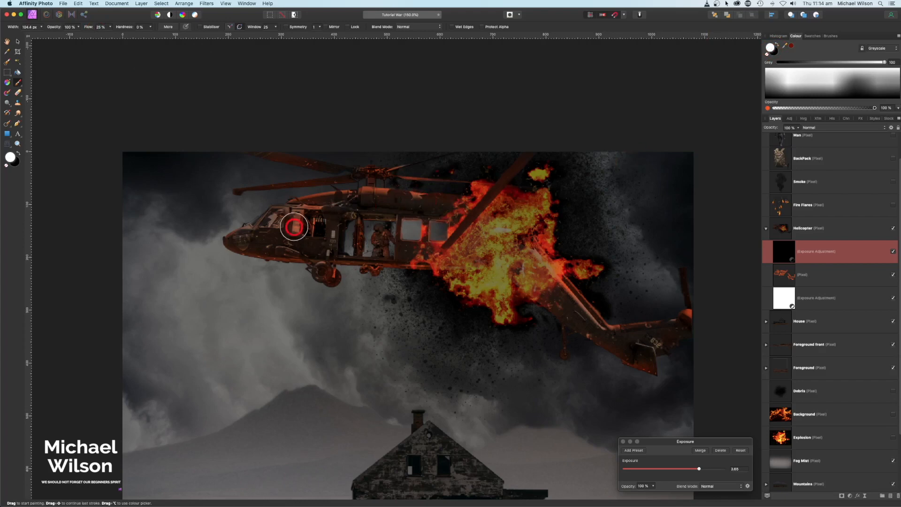
pyautogui.moveTo(236, 235)
pyautogui.mouseDown()
pyautogui.moveTo(265, 255)
pyautogui.moveTo(289, 247)
pyautogui.moveTo(284, 211)
pyautogui.moveTo(299, 229)
pyautogui.moveTo(284, 211)
pyautogui.moveTo(270, 212)
pyautogui.moveTo(279, 199)
pyautogui.moveTo(274, 188)
pyautogui.moveTo(232, 197)
pyautogui.mouseUp()
pyautogui.moveTo(310, 172); pyautogui.dragTo(230, 161)
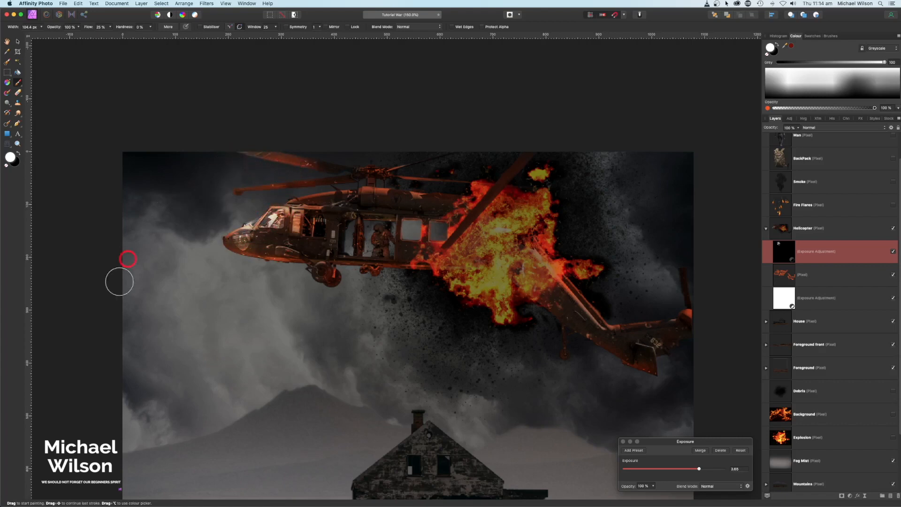
pyautogui.moveTo(292, 242)
pyautogui.mouseDown()
pyautogui.moveTo(324, 226)
pyautogui.moveTo(311, 222)
pyautogui.mouseUp()
pyautogui.moveTo(366, 280)
pyautogui.mouseDown()
pyautogui.moveTo(378, 227)
pyautogui.moveTo(363, 246)
pyautogui.moveTo(370, 225)
pyautogui.moveTo(368, 291)
pyautogui.moveTo(343, 272)
pyautogui.moveTo(312, 269)
pyautogui.moveTo(317, 280)
pyautogui.moveTo(367, 176)
pyautogui.moveTo(303, 191)
pyautogui.mouseUp()
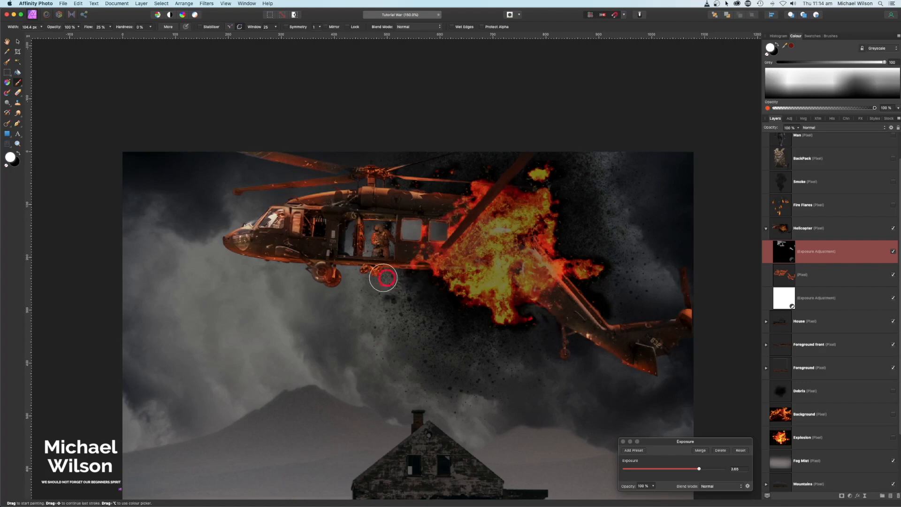
pyautogui.press('super+0')
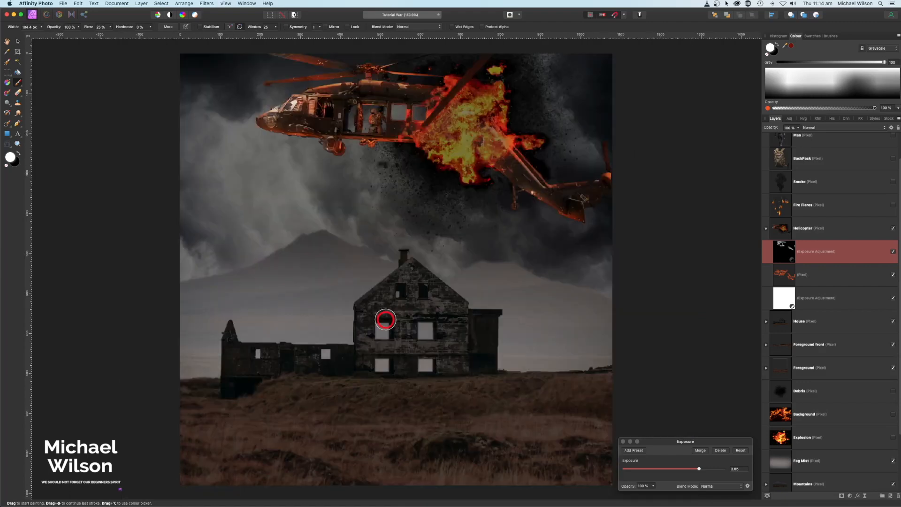
# Lower the helicopter's original Exposure adjustment to -3.728 and collapse the Helicopter layer
pyautogui.click(784, 302)
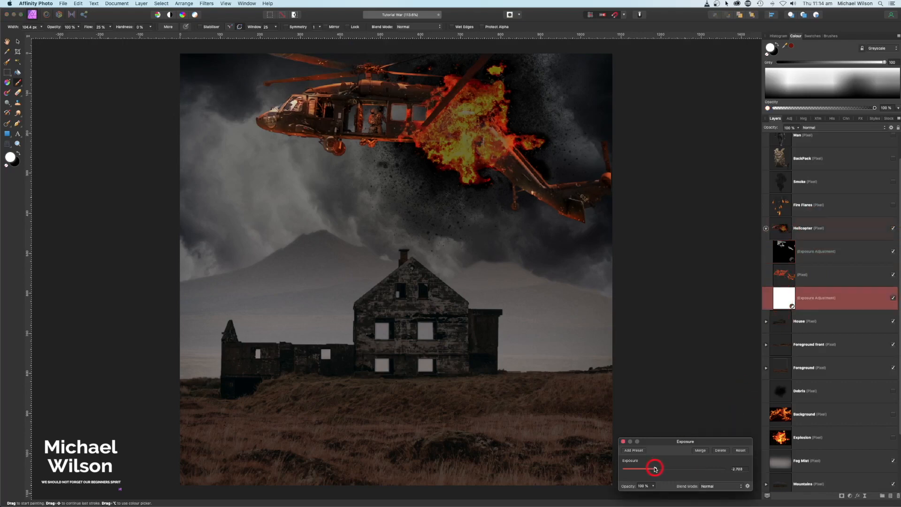
pyautogui.moveTo(656, 468); pyautogui.dragTo(650, 469)
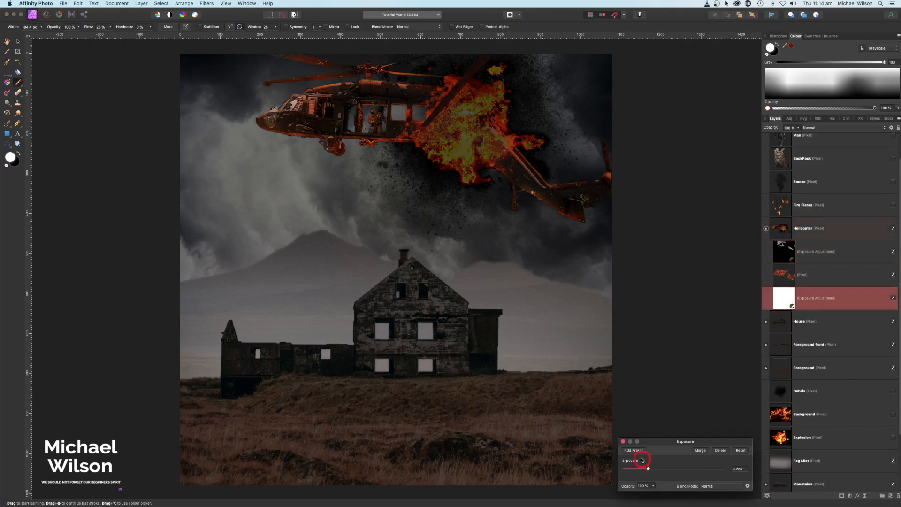
pyautogui.click(623, 442)
pyautogui.click(766, 228)
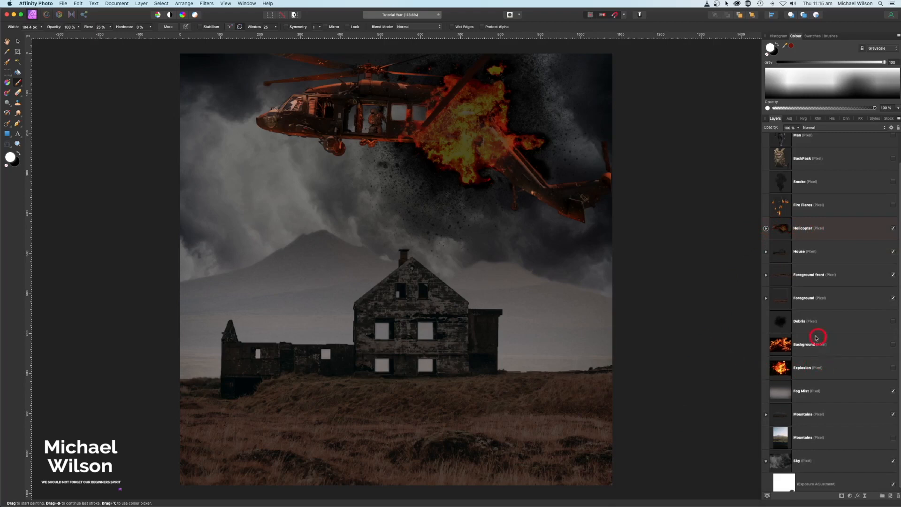
# Show the Explosion layer, set its blend mode to Screen and move it down behind the house
pyautogui.click(823, 369)
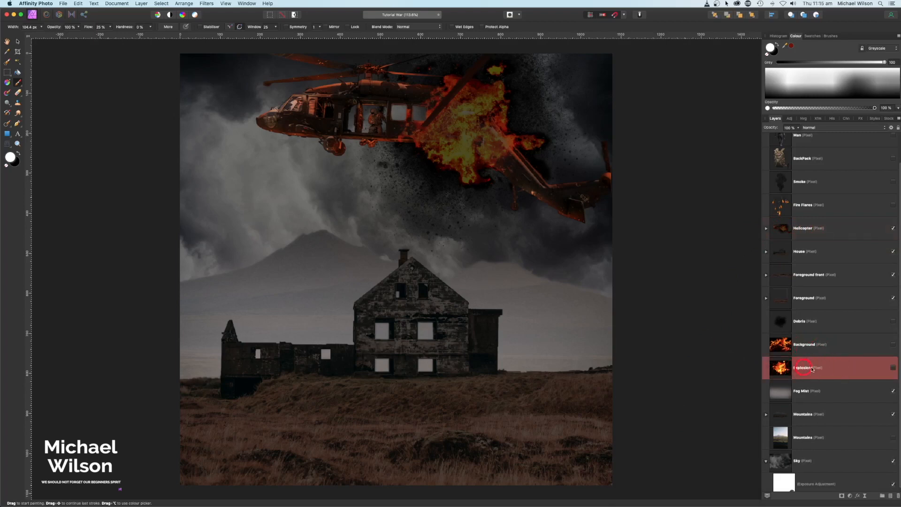
pyautogui.click(893, 368)
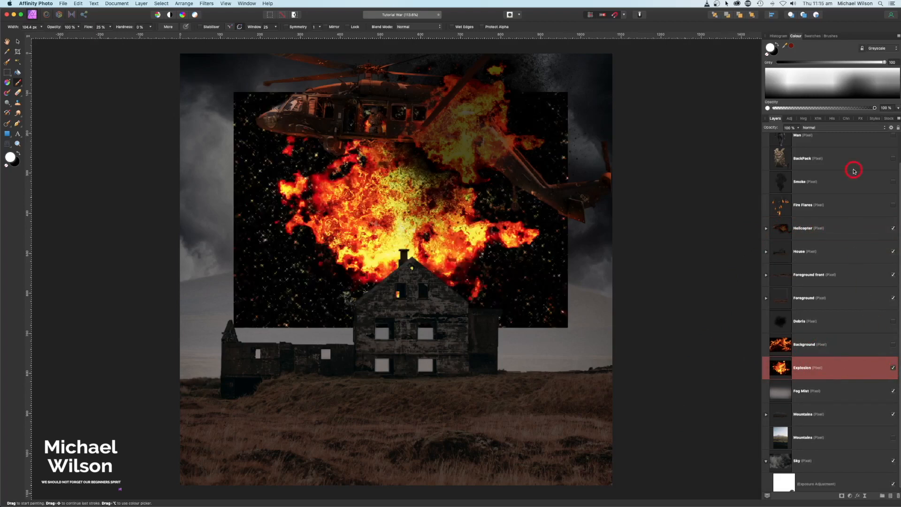
pyautogui.click(834, 127)
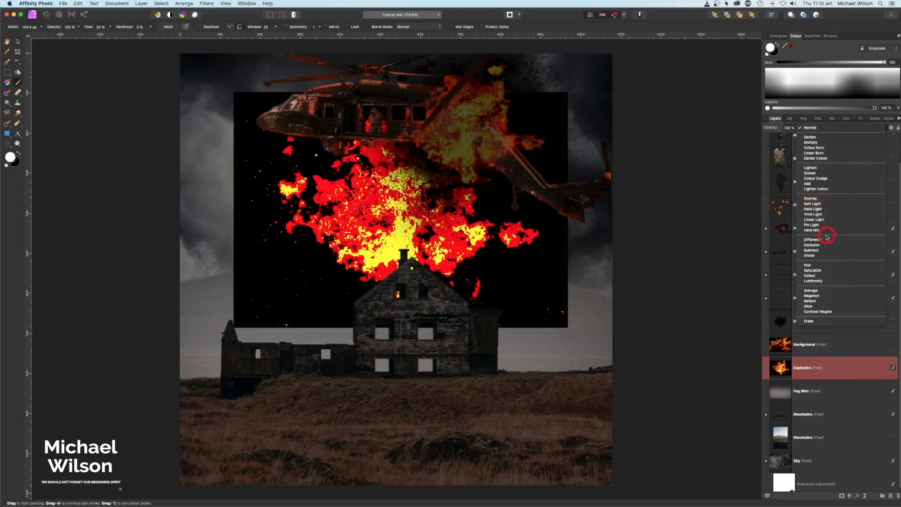
pyautogui.click(820, 173)
pyautogui.click(19, 42)
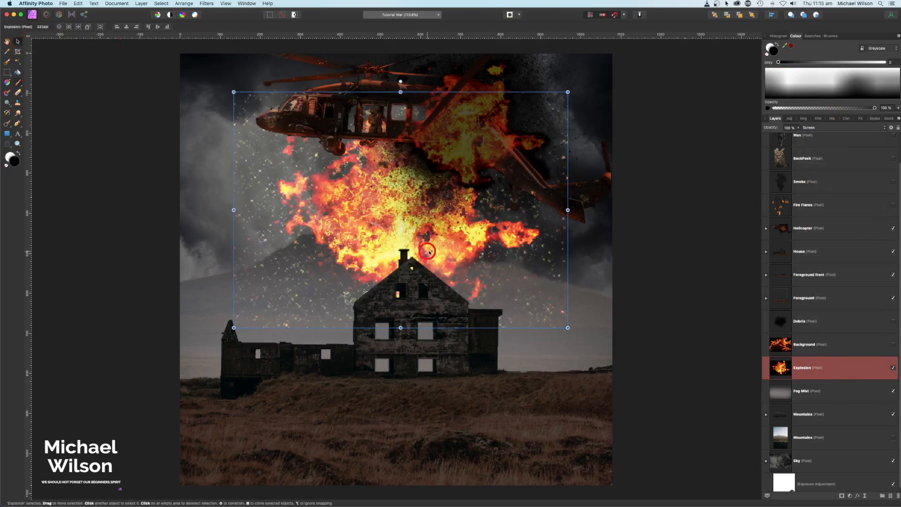
pyautogui.moveTo(428, 246); pyautogui.dragTo(434, 296)
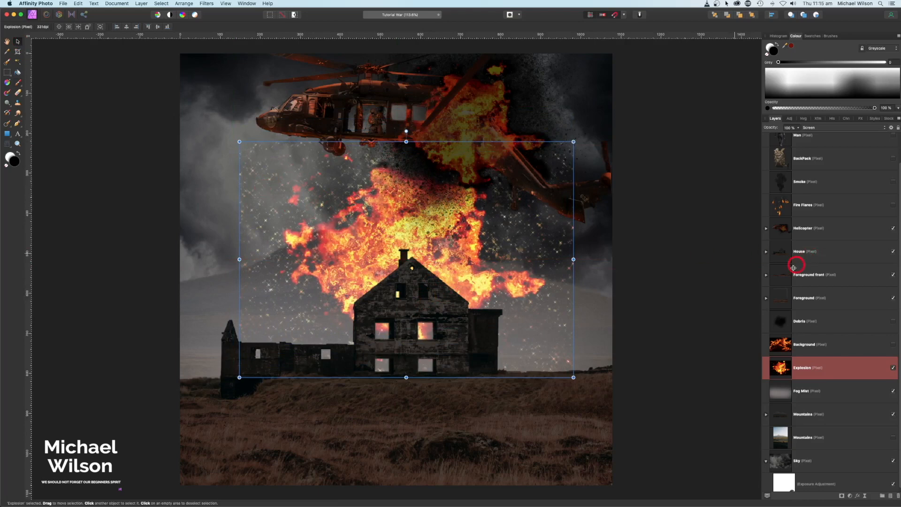
# Erase the explosion's scattered sparks and hard outer edges with an eraser enlarged to about 282 px
pyautogui.click(17, 93)
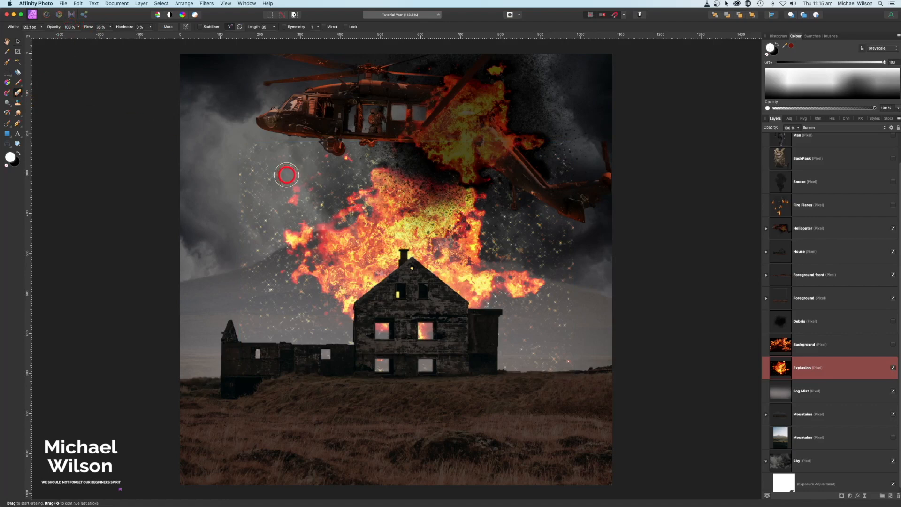
pyautogui.press(']')
pyautogui.press(']')
pyautogui.press(']')
pyautogui.press(']')
pyautogui.moveTo(287, 175)
pyautogui.mouseDown()
pyautogui.moveTo(241, 159)
pyautogui.moveTo(268, 161)
pyautogui.moveTo(263, 184)
pyautogui.moveTo(280, 205)
pyautogui.moveTo(223, 208)
pyautogui.moveTo(265, 187)
pyautogui.moveTo(243, 274)
pyautogui.moveTo(308, 299)
pyautogui.moveTo(260, 334)
pyautogui.moveTo(311, 334)
pyautogui.moveTo(247, 262)
pyautogui.moveTo(327, 178)
pyautogui.moveTo(401, 152)
pyautogui.moveTo(336, 168)
pyautogui.moveTo(342, 161)
pyautogui.moveTo(222, 207)
pyautogui.moveTo(203, 263)
pyautogui.mouseUp()
pyautogui.moveTo(566, 326)
pyautogui.mouseDown()
pyautogui.moveTo(527, 312)
pyautogui.moveTo(523, 209)
pyautogui.moveTo(596, 235)
pyautogui.moveTo(508, 238)
pyautogui.mouseUp()
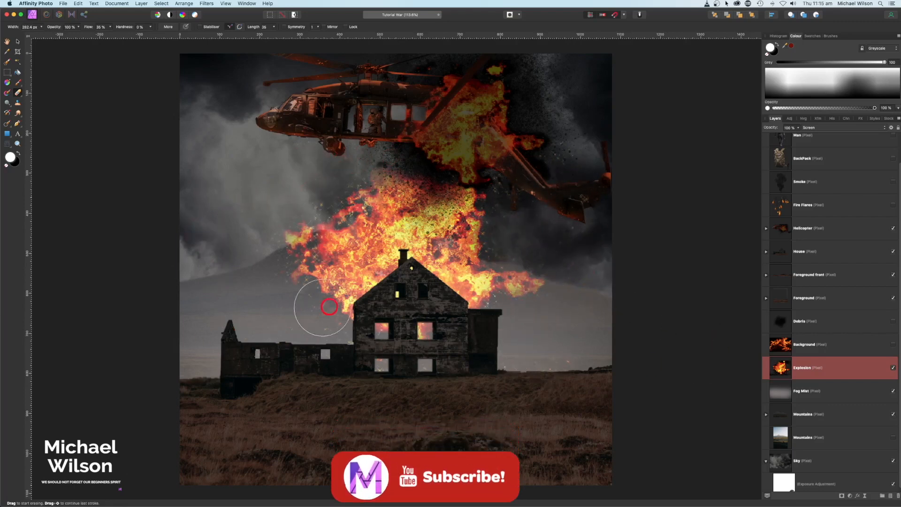
pyautogui.moveTo(261, 237)
pyautogui.mouseDown()
pyautogui.moveTo(355, 169)
pyautogui.moveTo(294, 189)
pyautogui.mouseUp()
pyautogui.scroll(1, 297, 198)
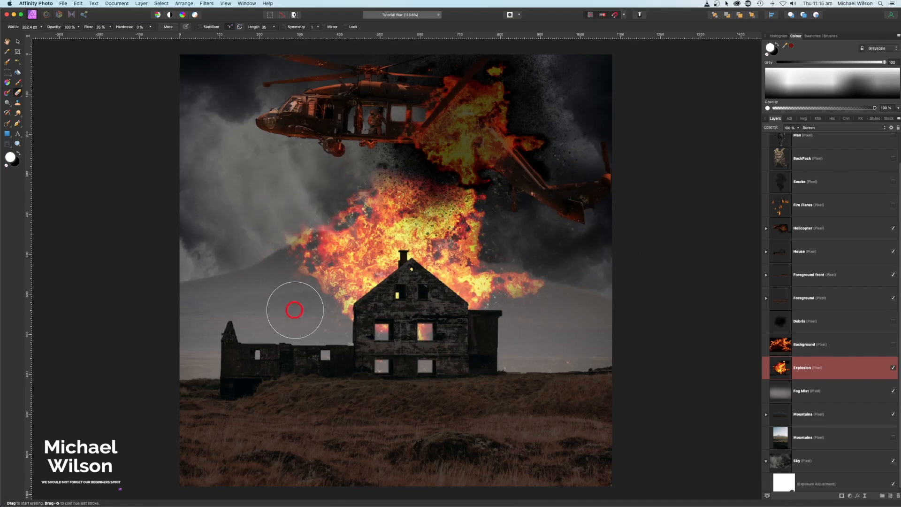
# Enlarge the explosion slightly, rotate it about 60° anticlockwise and position it so the flames rise behind the house
pyautogui.click(18, 41)
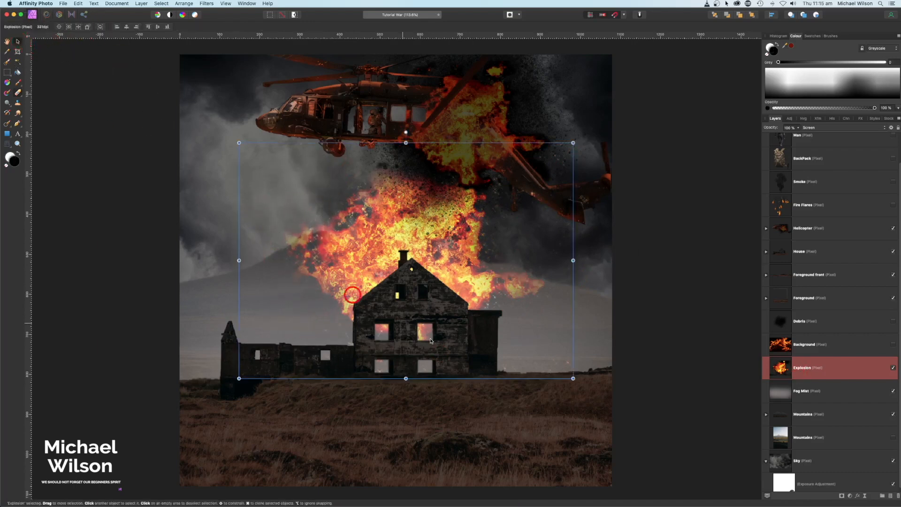
pyautogui.moveTo(573, 377)
pyautogui.mouseDown()
pyautogui.moveTo(584, 392)
pyautogui.moveTo(576, 379)
pyautogui.moveTo(576, 389)
pyautogui.mouseUp()
pyautogui.moveTo(415, 146); pyautogui.dragTo(303, 216)
pyautogui.moveTo(439, 243)
pyautogui.mouseDown()
pyautogui.moveTo(454, 245)
pyautogui.moveTo(446, 238)
pyautogui.mouseUp()
pyautogui.click(114, 112)
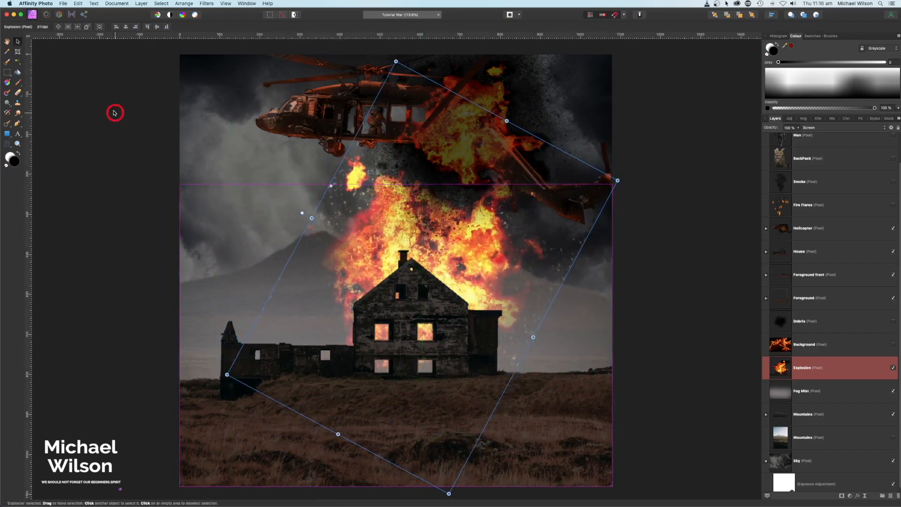
pyautogui.click(19, 94)
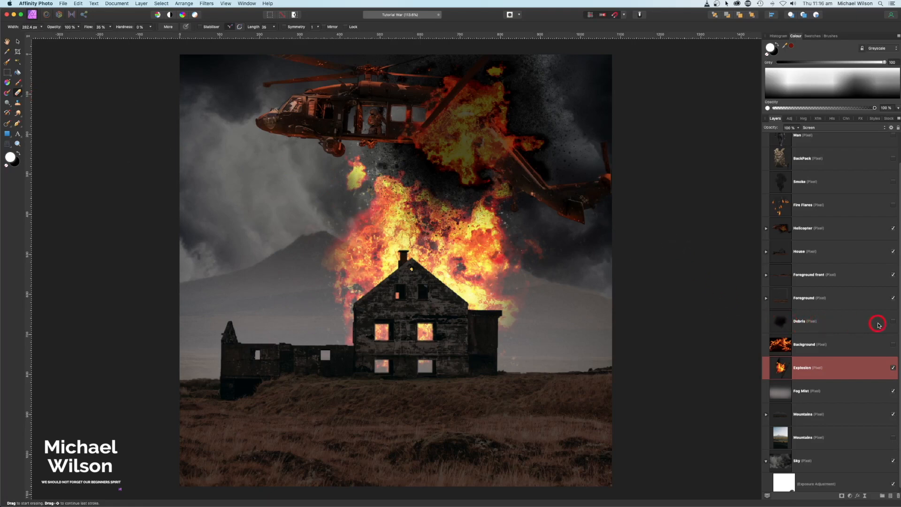
# Show the Debris layer, enlarge it slightly and move it to the right side of the explosion
pyautogui.click(892, 323)
pyautogui.click(849, 322)
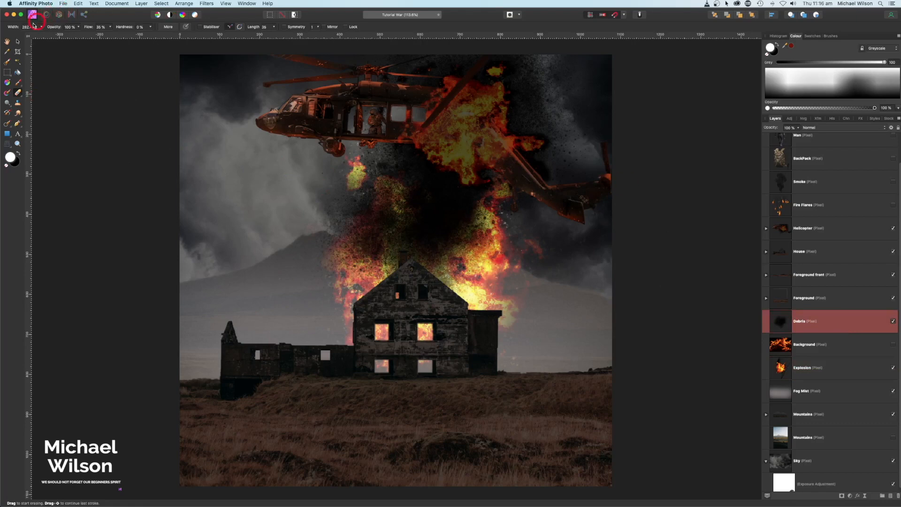
pyautogui.click(19, 41)
pyautogui.moveTo(475, 231); pyautogui.dragTo(572, 301)
pyautogui.moveTo(656, 165); pyautogui.dragTo(686, 138)
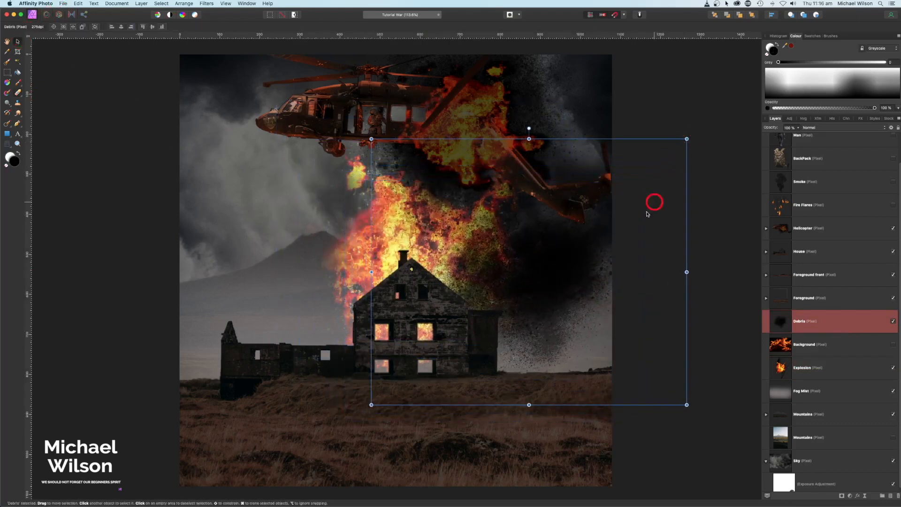
pyautogui.moveTo(614, 248); pyautogui.dragTo(600, 242)
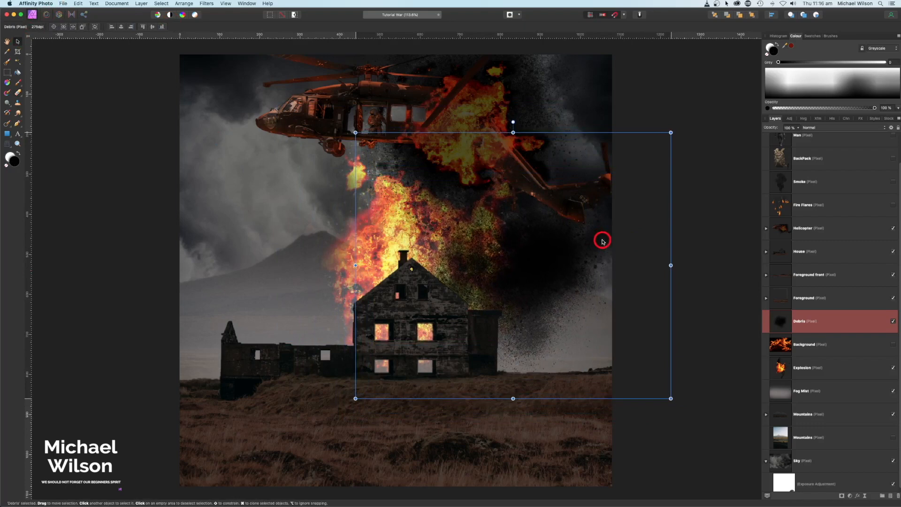
# Reduce the Debris layer's opacity to 70% and shift it slightly lower beside the flames
pyautogui.click(797, 130)
pyautogui.moveTo(797, 138); pyautogui.dragTo(780, 137)
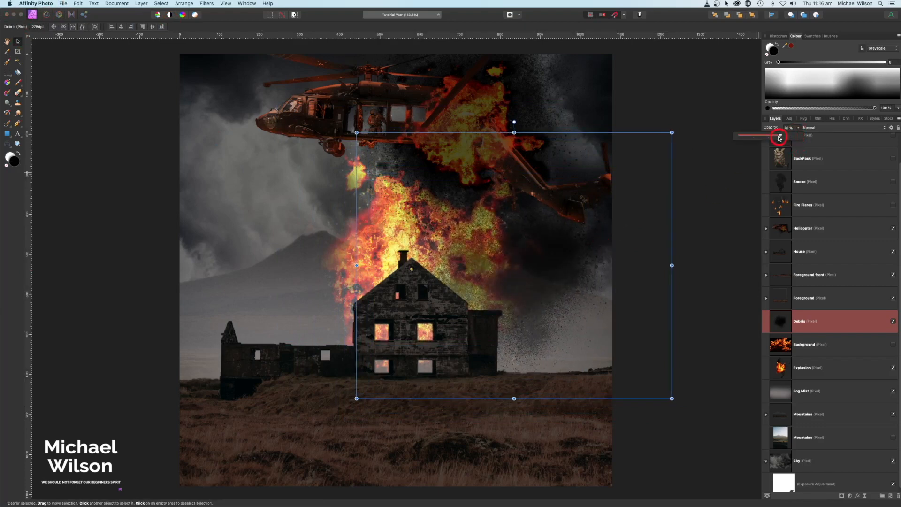
pyautogui.click(798, 129)
pyautogui.moveTo(641, 254)
pyautogui.mouseDown()
pyautogui.moveTo(640, 264)
pyautogui.moveTo(657, 238)
pyautogui.moveTo(648, 254)
pyautogui.mouseUp()
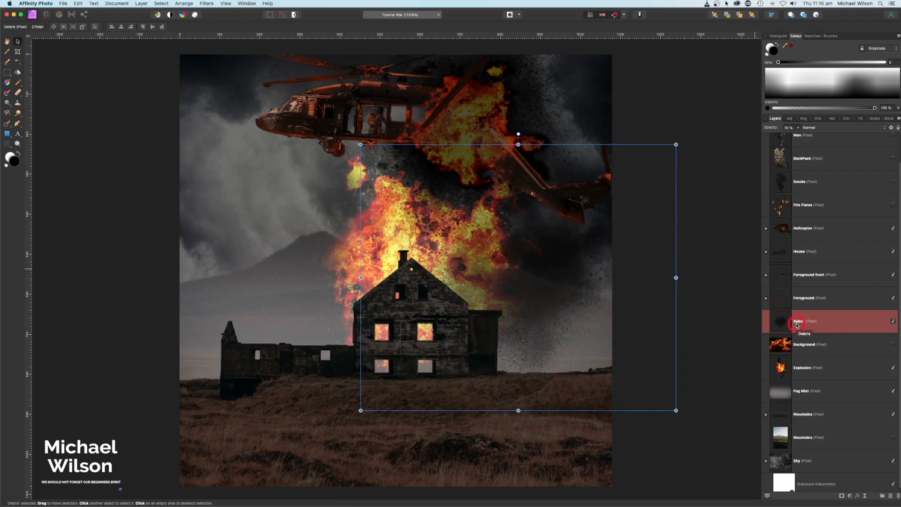
# Duplicate the Debris layer, flip the copy horizontally and place it on the left side of the explosion
pyautogui.press('super+j')
pyautogui.scroll(3, 687, 233)
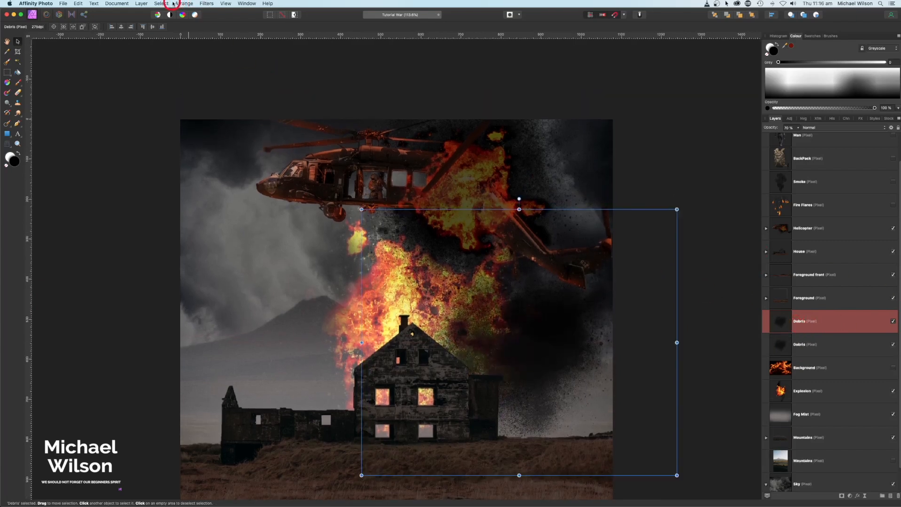
pyautogui.click(184, 4)
pyautogui.click(192, 144)
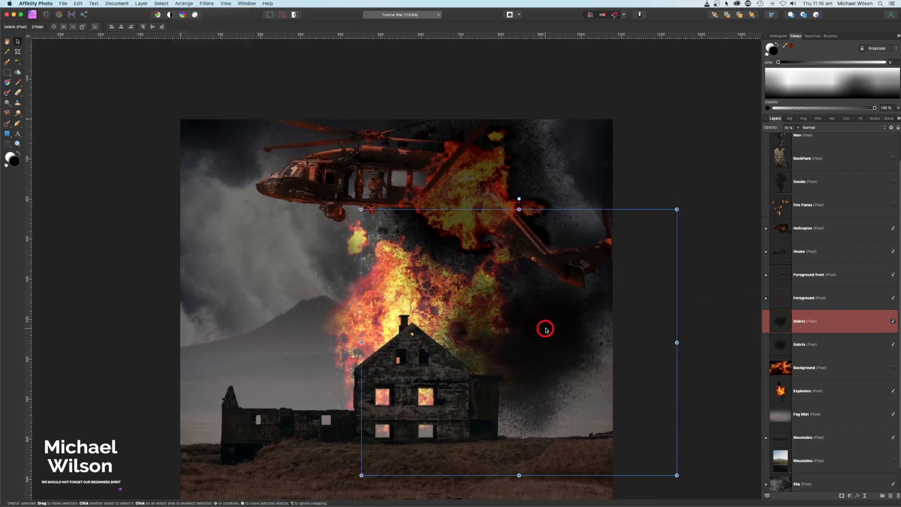
pyautogui.moveTo(543, 324); pyautogui.dragTo(366, 265)
pyautogui.scroll(-3, 366, 266)
pyautogui.click(661, 248)
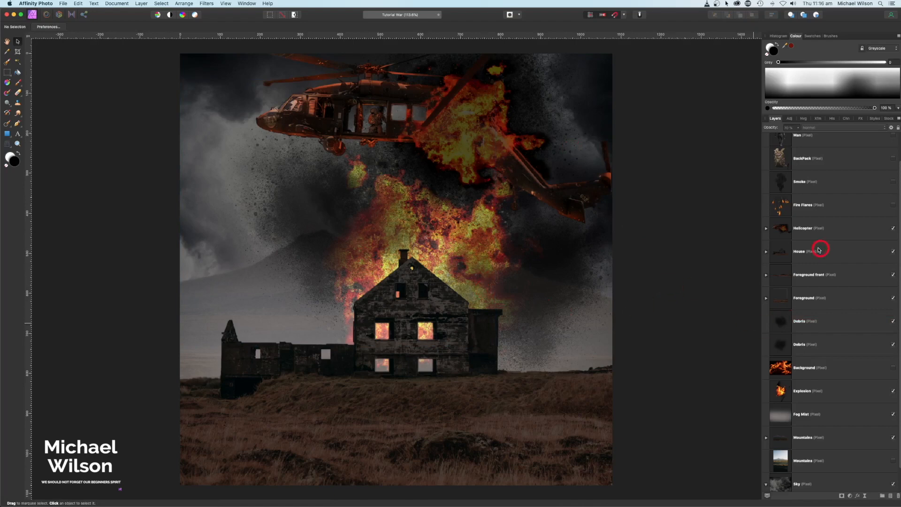
# Add a Recolour adjustment and nest it inside the House layer
pyautogui.click(800, 253)
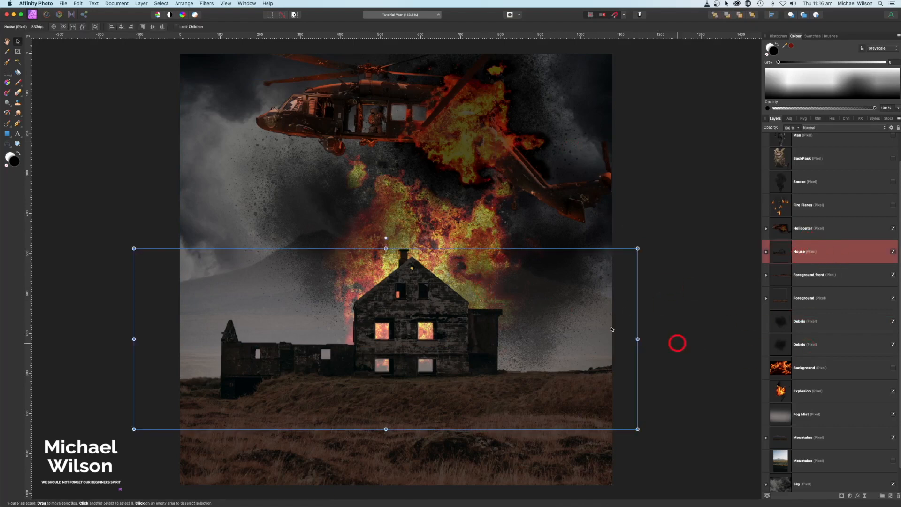
pyautogui.click(852, 497)
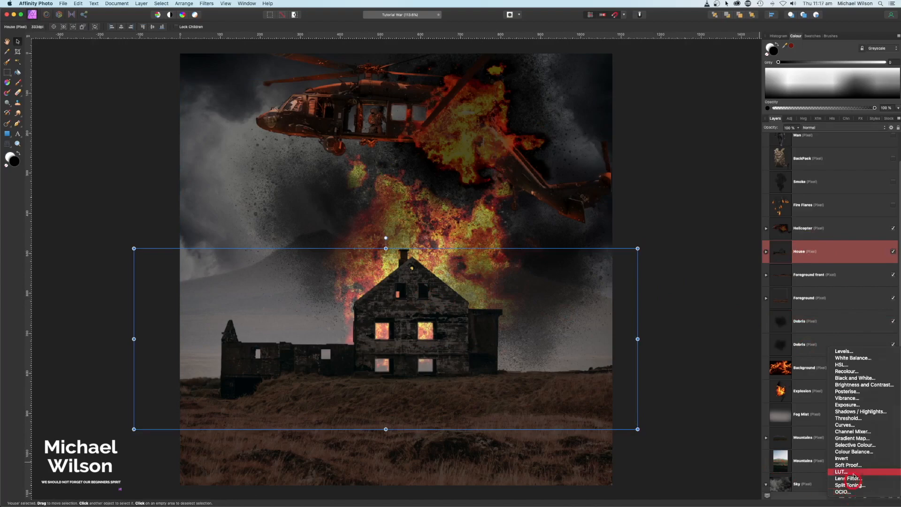
pyautogui.click(851, 371)
pyautogui.moveTo(820, 252); pyautogui.dragTo(810, 281)
# Tint the house reddish with hue 12.7° and saturation 41%, reduce the recolour lightness, and collapse the House layer
pyautogui.click(628, 446)
pyautogui.moveTo(628, 446); pyautogui.dragTo(628, 447)
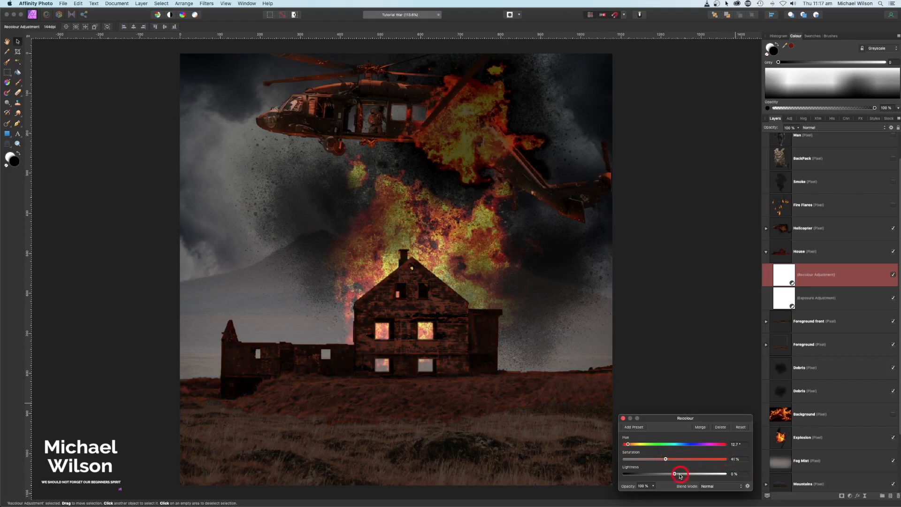
pyautogui.moveTo(680, 475); pyautogui.dragTo(668, 476)
pyautogui.click(624, 418)
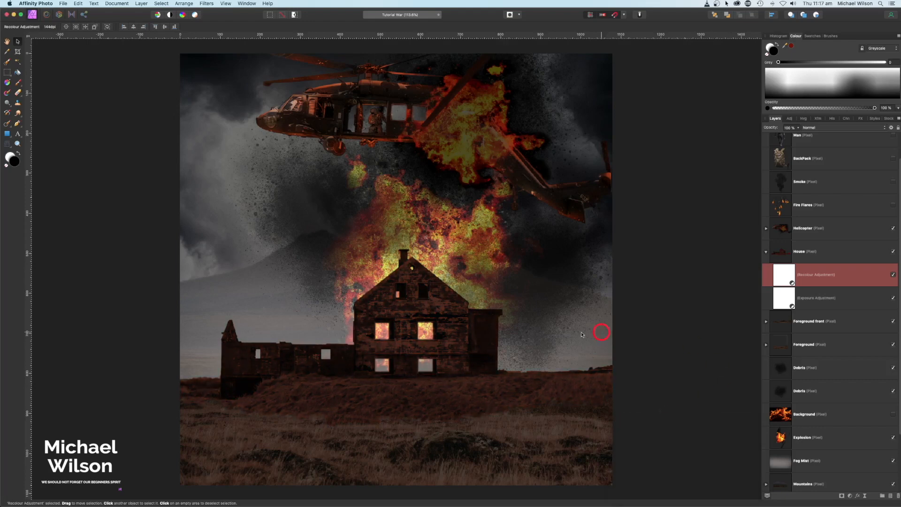
pyautogui.hscroll(-1, 495, 355)
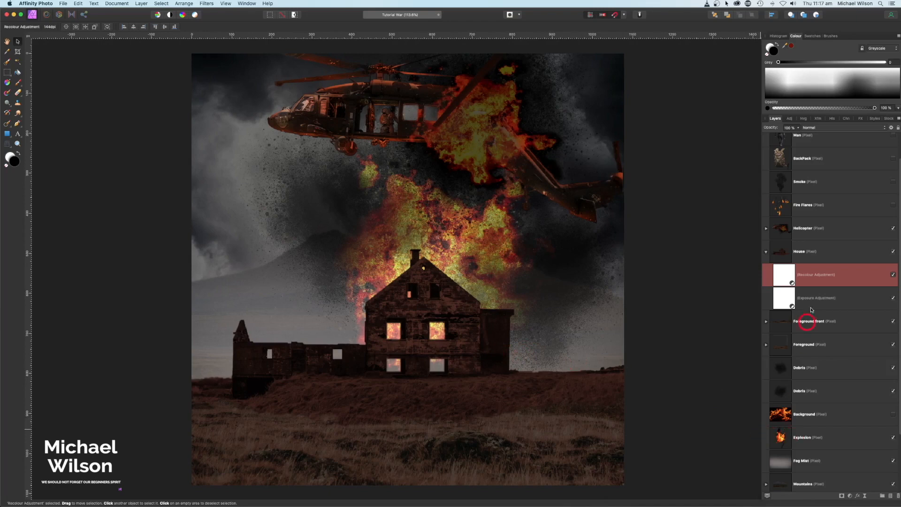
pyautogui.click(766, 256)
pyautogui.click(778, 389)
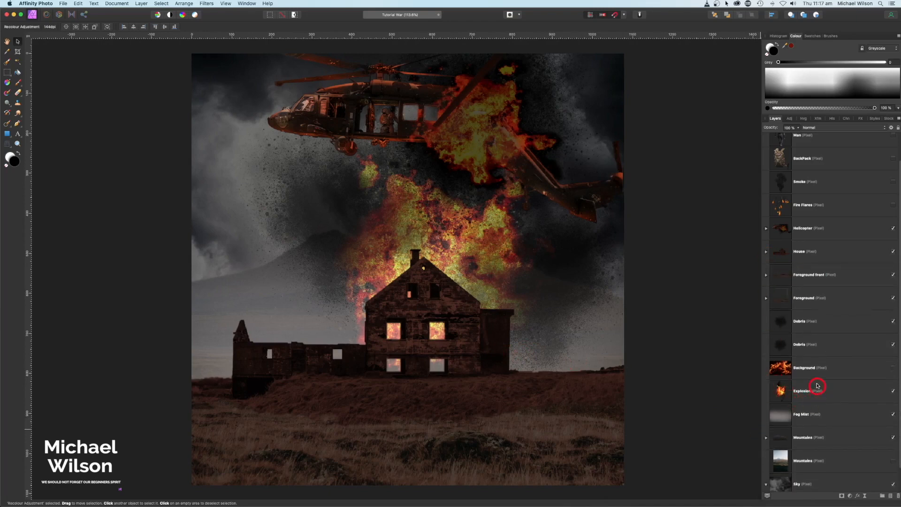
# Rename the hidden Background fire layer as Flames and make it visible
pyautogui.click(806, 369)
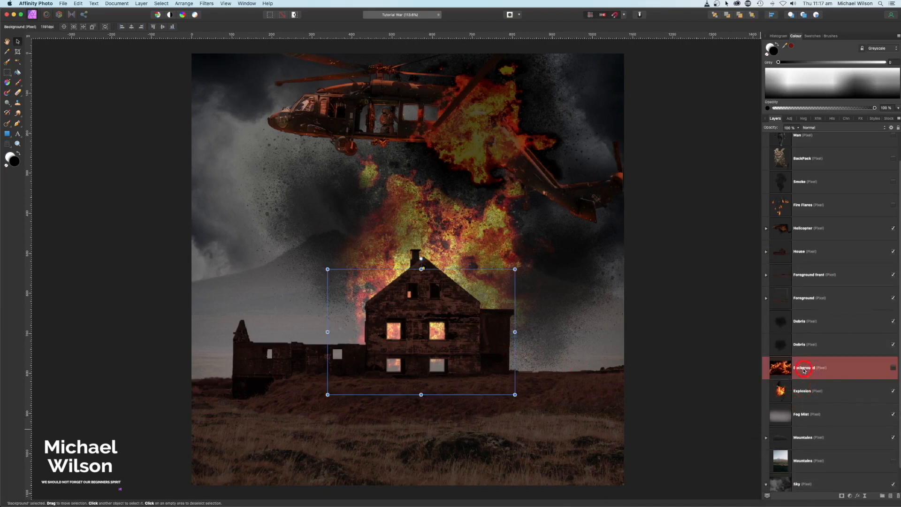
pyautogui.doubleClick(804, 370)
pyautogui.write('Flame')
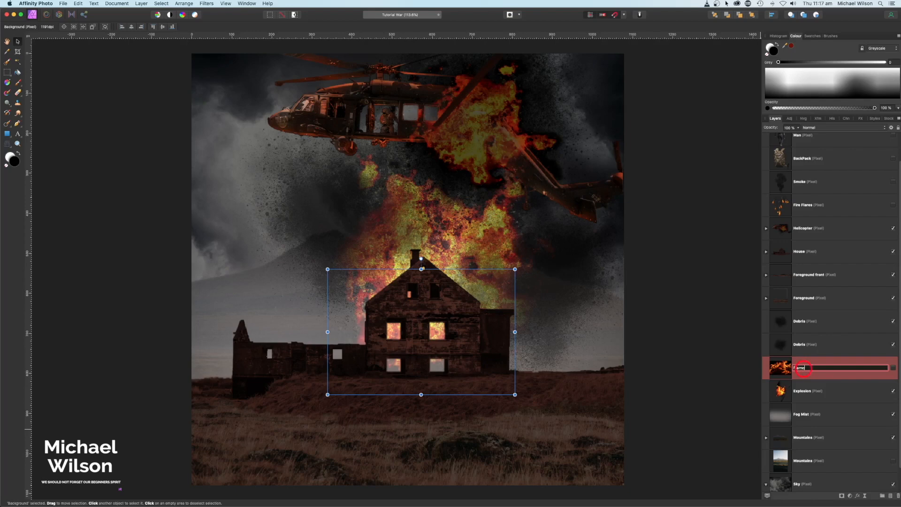
pyautogui.write('s')
pyautogui.press('Return')
pyautogui.click(893, 365)
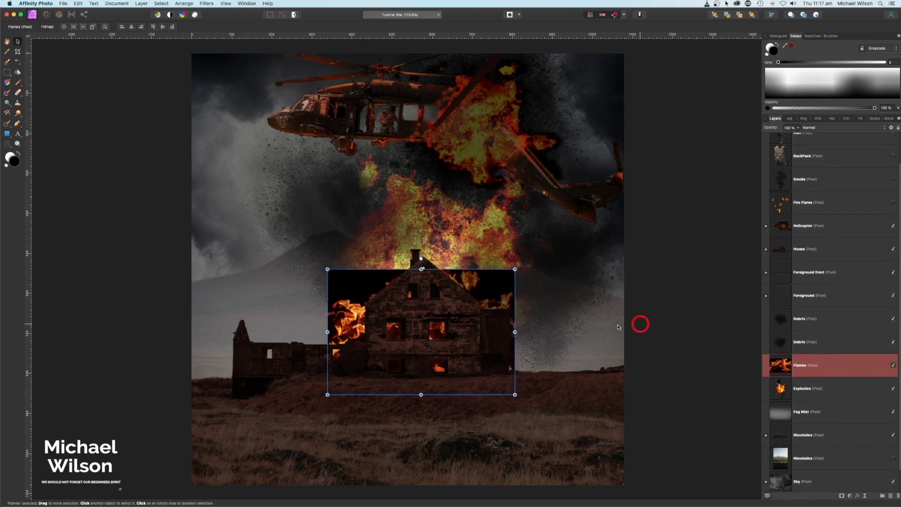
# Move the Flames layer directly above the House layer and set its blend mode to Screen
pyautogui.moveTo(824, 363); pyautogui.dragTo(813, 247)
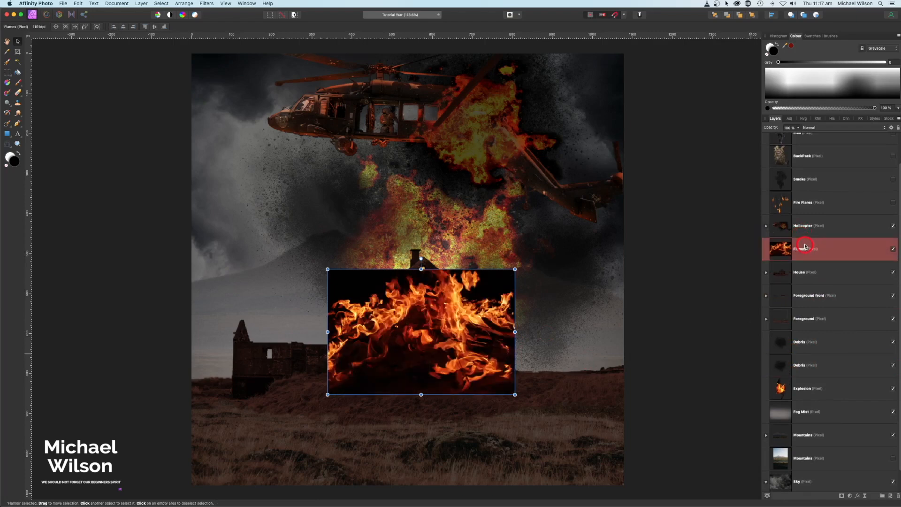
pyautogui.click(823, 130)
pyautogui.click(810, 173)
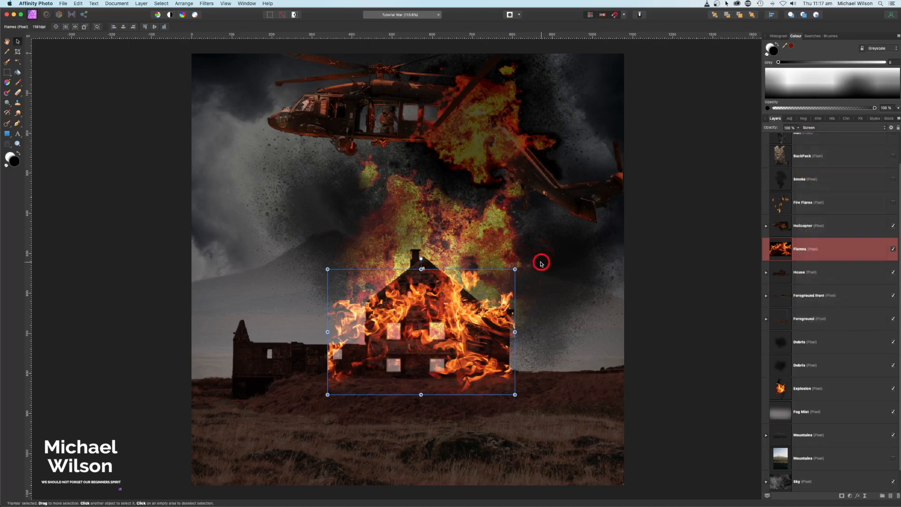
# Shrink and rotate the flames over the house's upper-left window, and fit a duplicate, rotated differently, over the upper-right window
pyautogui.moveTo(515, 269); pyautogui.dragTo(403, 335)
pyautogui.click(805, 247)
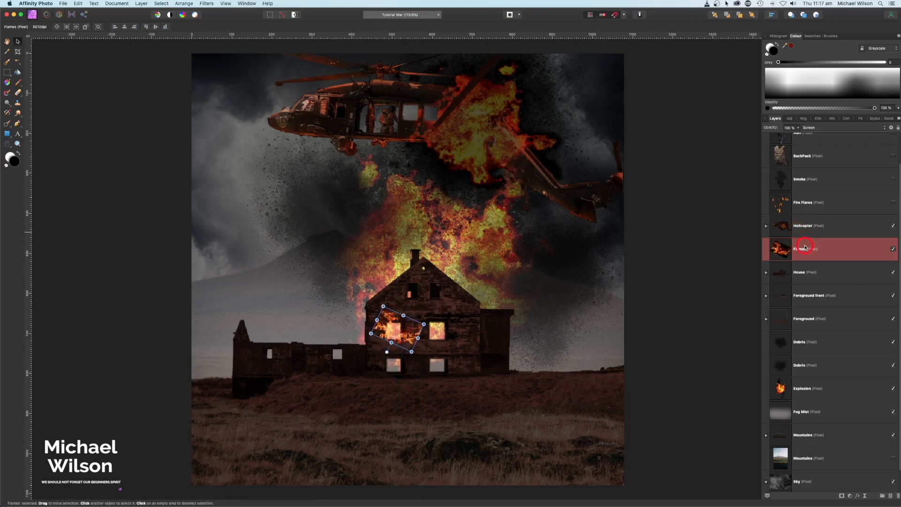
pyautogui.press('super+j')
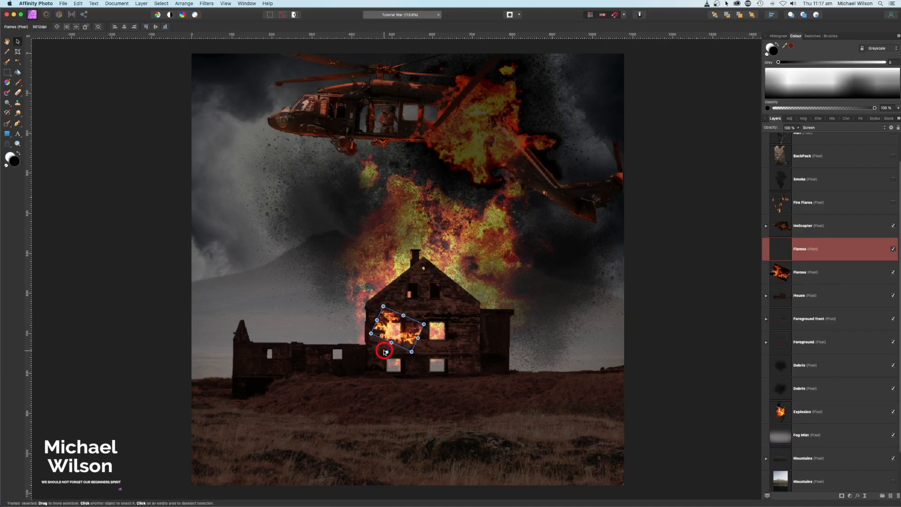
pyautogui.moveTo(384, 352); pyautogui.dragTo(443, 334)
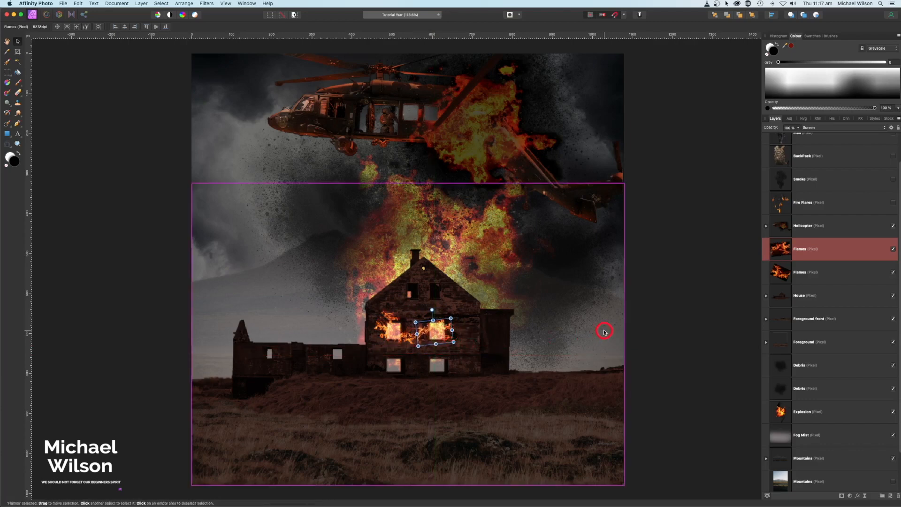
# Duplicate the Flames layer again, and scale and rotate the copy over the house's lower-left window
pyautogui.press('super+j')
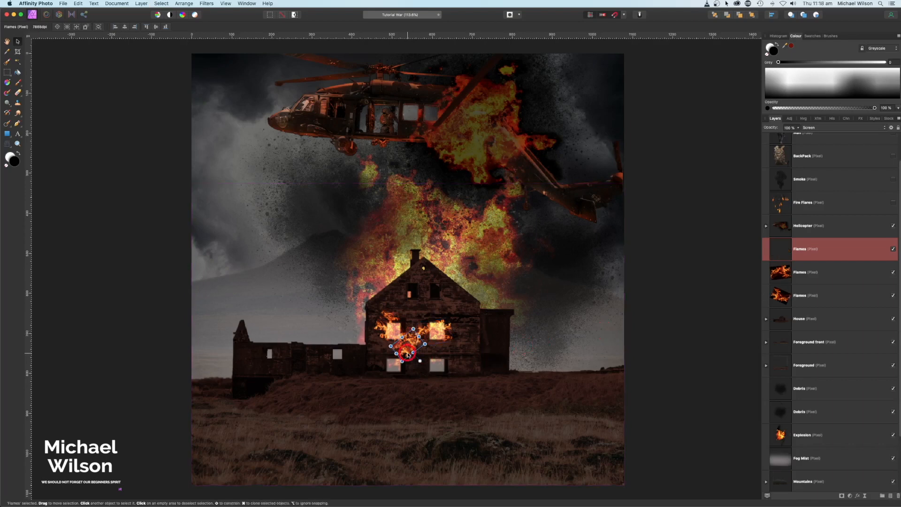
pyautogui.moveTo(420, 361); pyautogui.dragTo(398, 366)
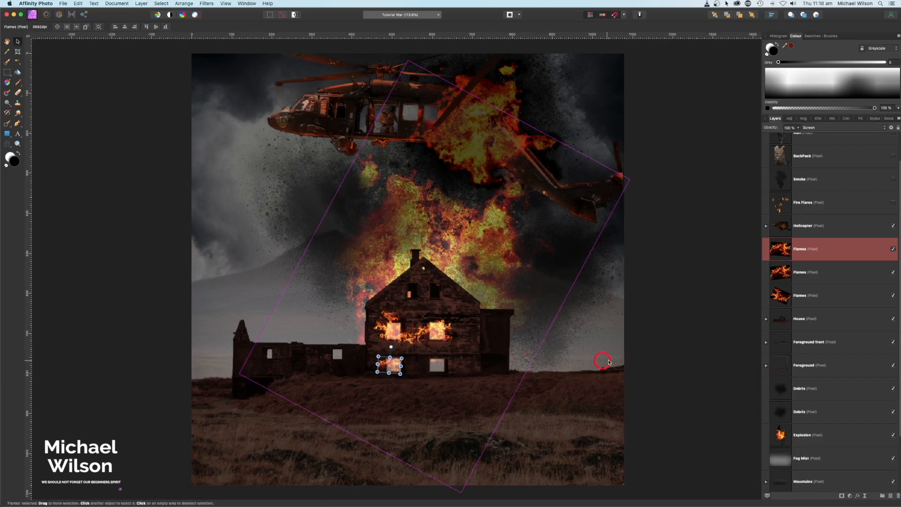
pyautogui.click(658, 358)
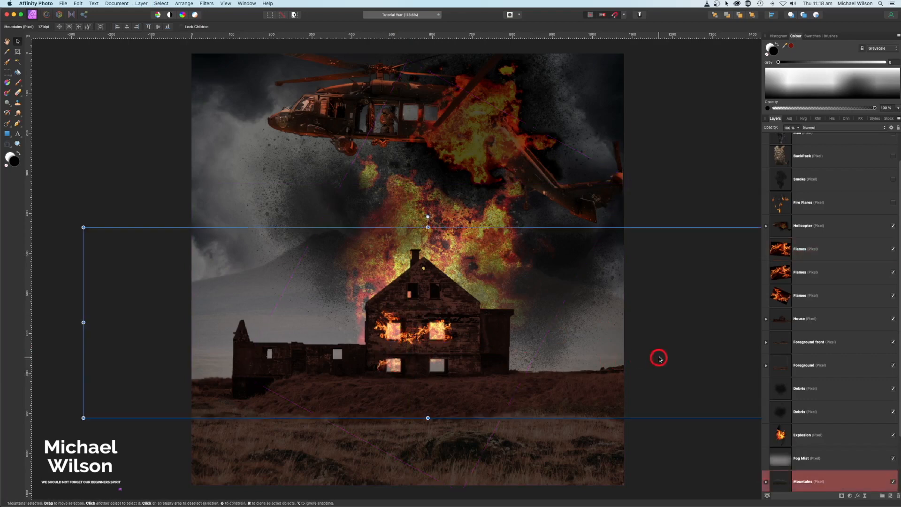
# Duplicate the lower-left window's flames, place the copy nearly upright over the lower-right window, and clear the selection
pyautogui.click(811, 251)
pyautogui.press('super+j')
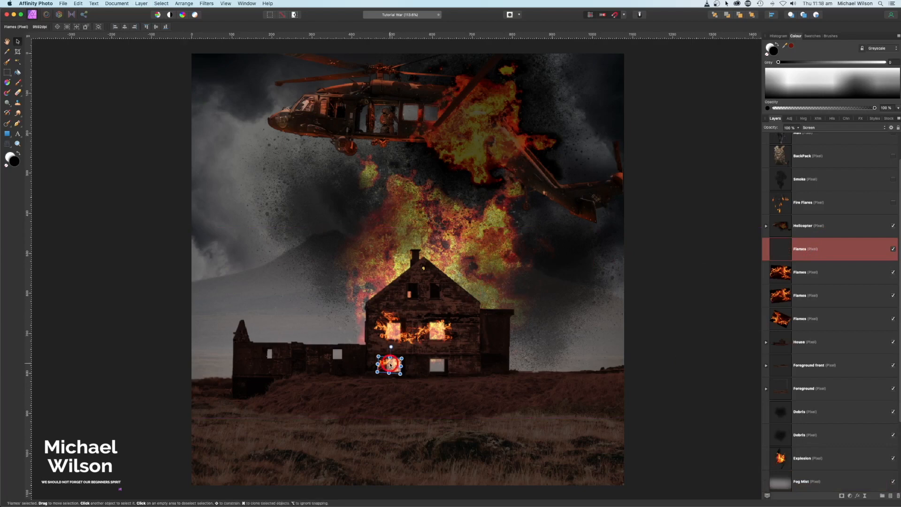
pyautogui.moveTo(390, 365); pyautogui.dragTo(449, 352)
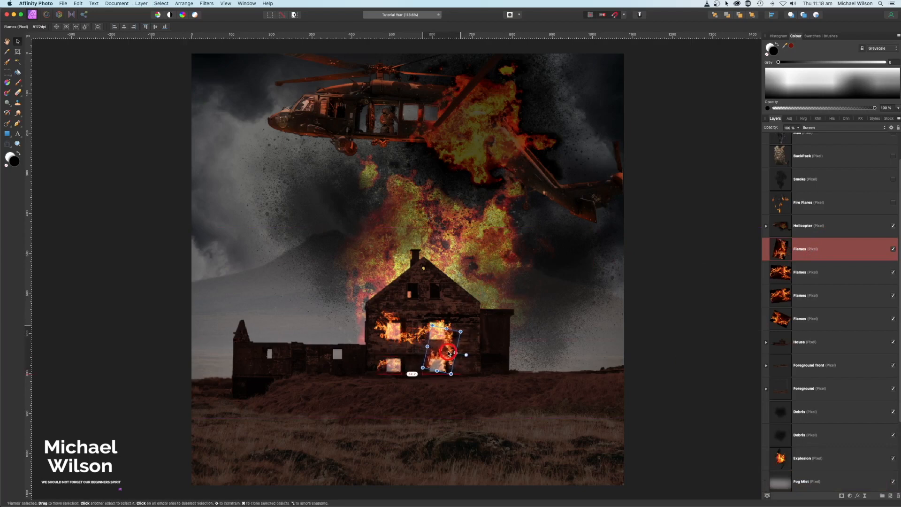
pyautogui.click(683, 342)
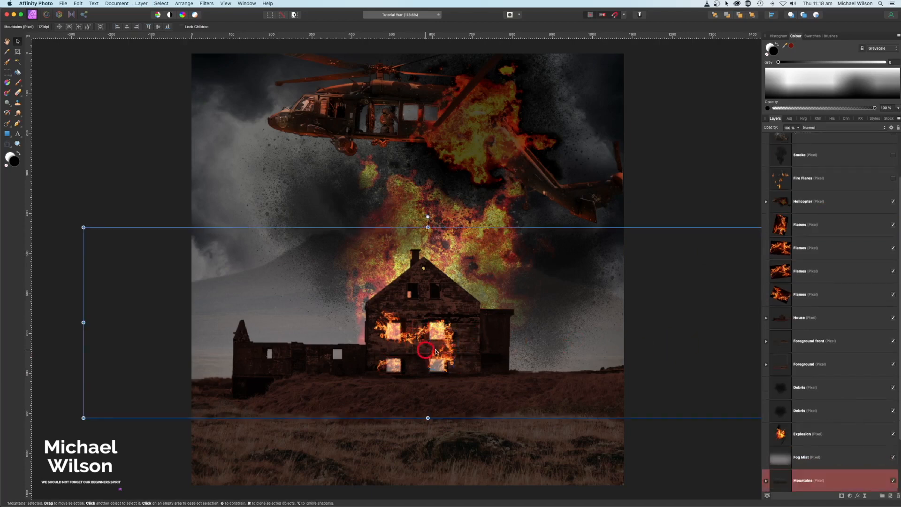
pyautogui.click(127, 181)
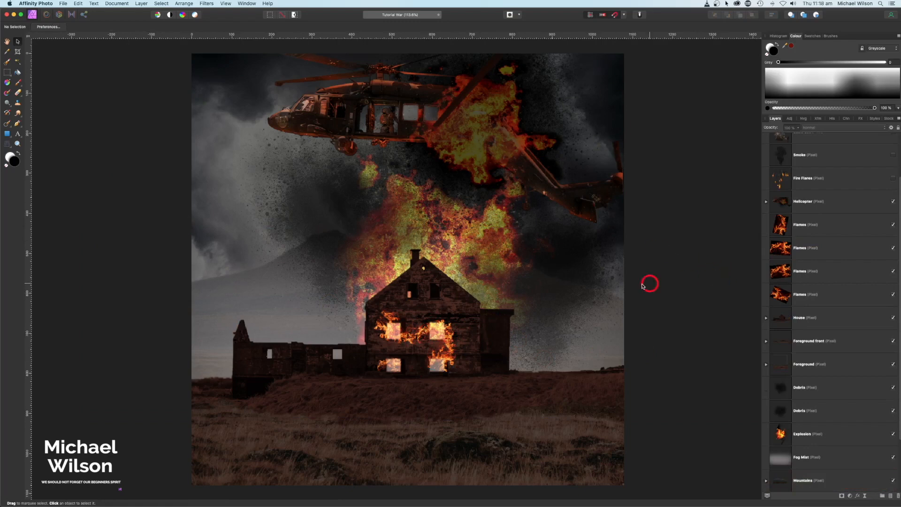
# Group the four Flames layers and name the group Flames
pyautogui.click(811, 224)
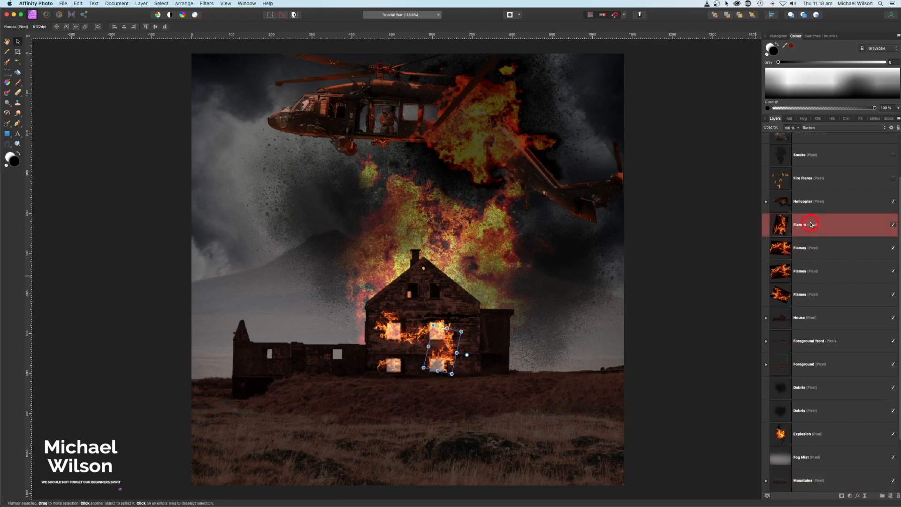
pyautogui.keyDown('shift'); pyautogui.click(803, 297); pyautogui.keyUp('shift')
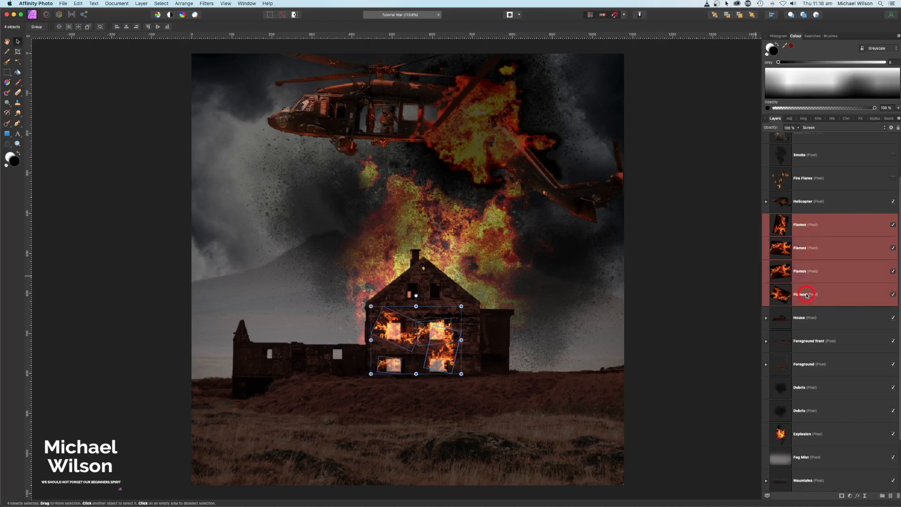
pyautogui.press('super+g')
pyautogui.doubleClick(789, 230)
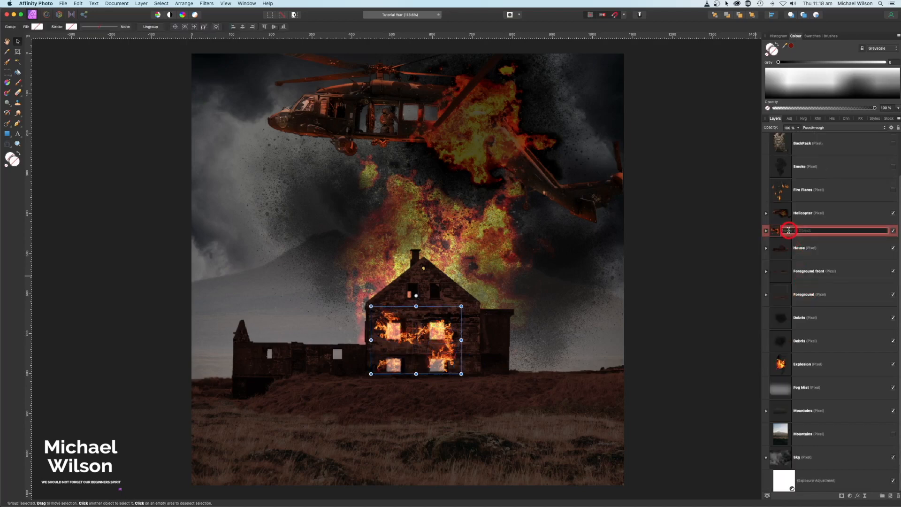
pyautogui.write('Flames')
pyautogui.press('Return')
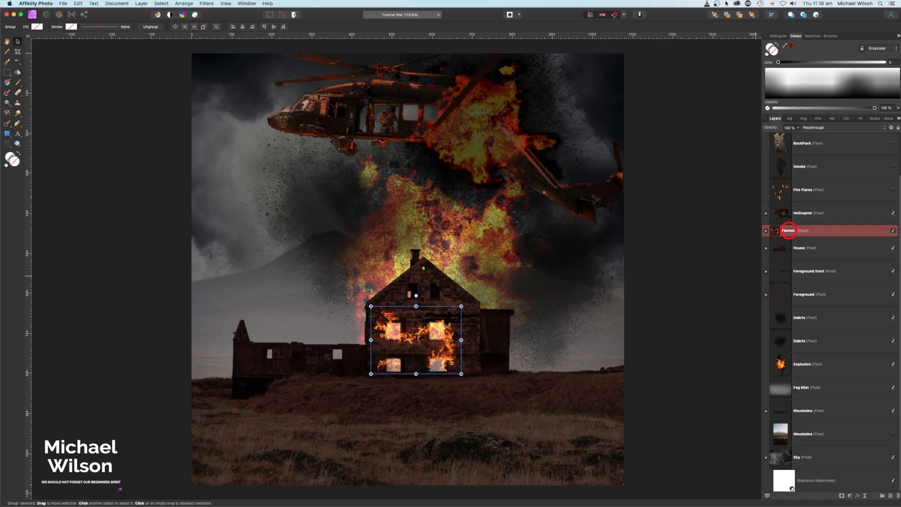
# View the document at 100% and make the Man layer visible and selected
pyautogui.press('super+1')
pyautogui.scroll(2, 834, 301)
pyautogui.scroll(1, 833, 300)
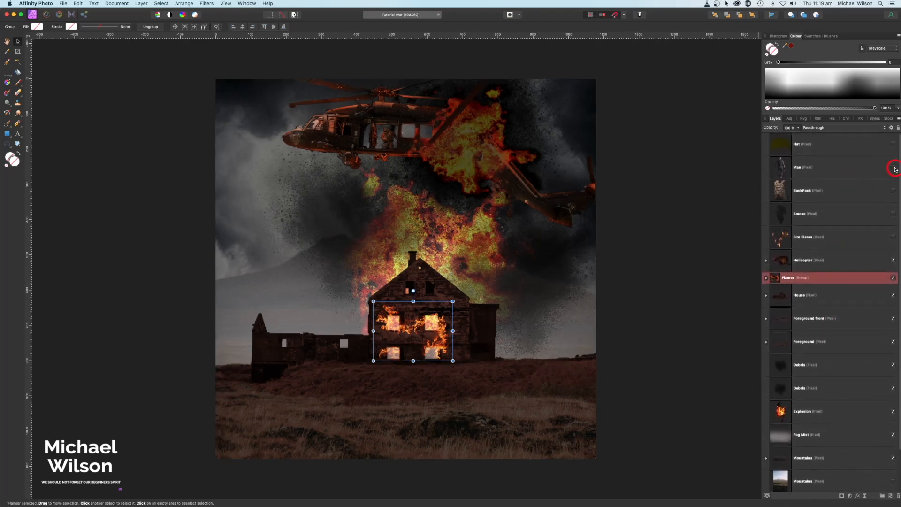
pyautogui.click(866, 170)
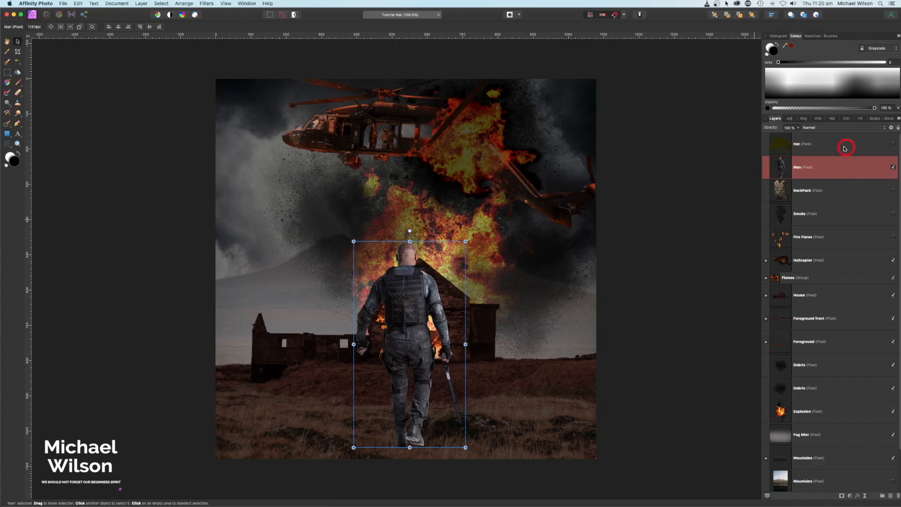
# Show the Hat layer, nest it inside the Man layer, and fit it at a tilt onto the man's head
pyautogui.click(819, 145)
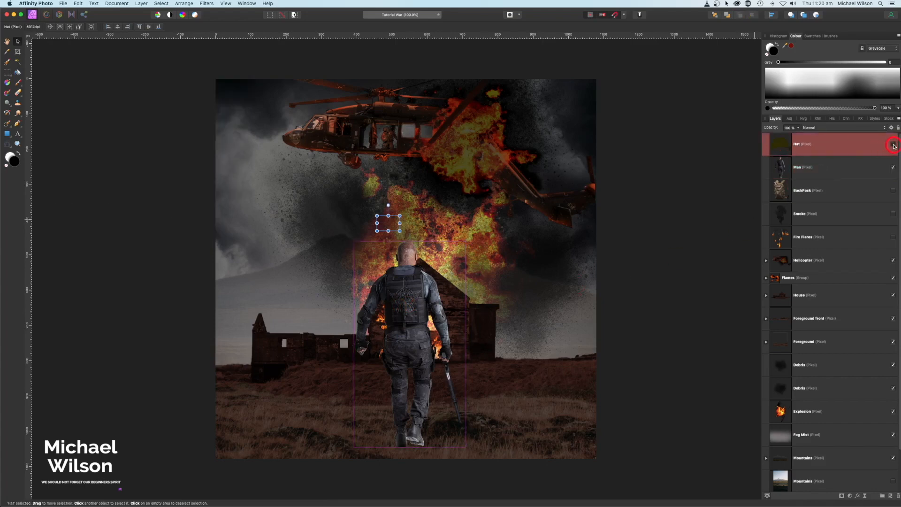
pyautogui.moveTo(814, 146); pyautogui.dragTo(815, 167)
pyautogui.moveTo(389, 224); pyautogui.dragTo(422, 244)
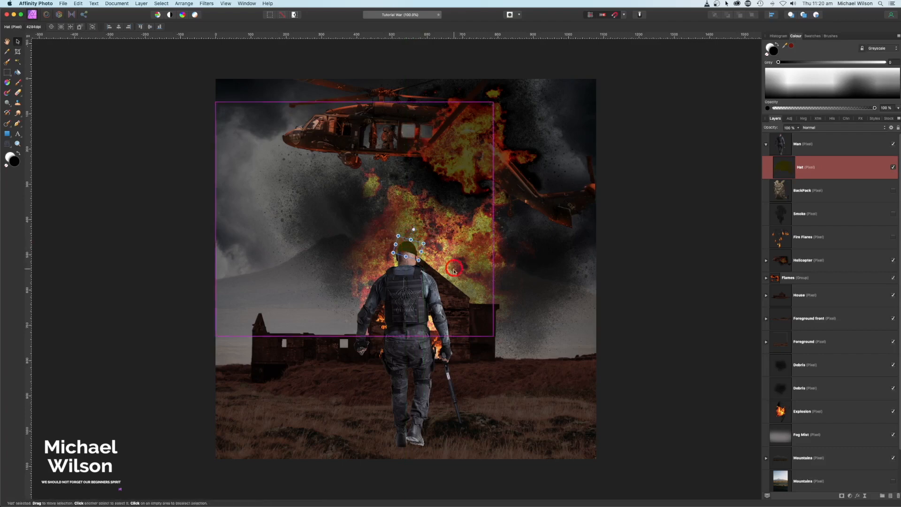
pyautogui.click(631, 287)
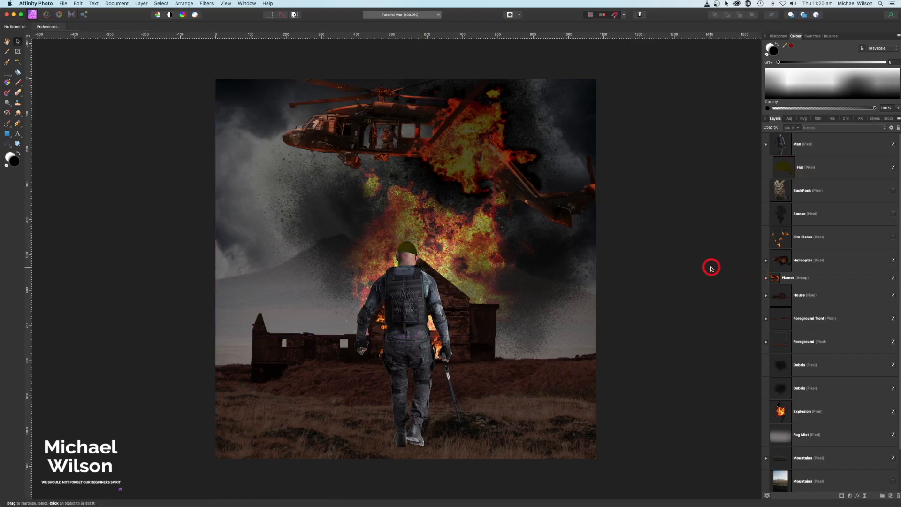
pyautogui.moveTo(765, 145); pyautogui.dragTo(777, 145)
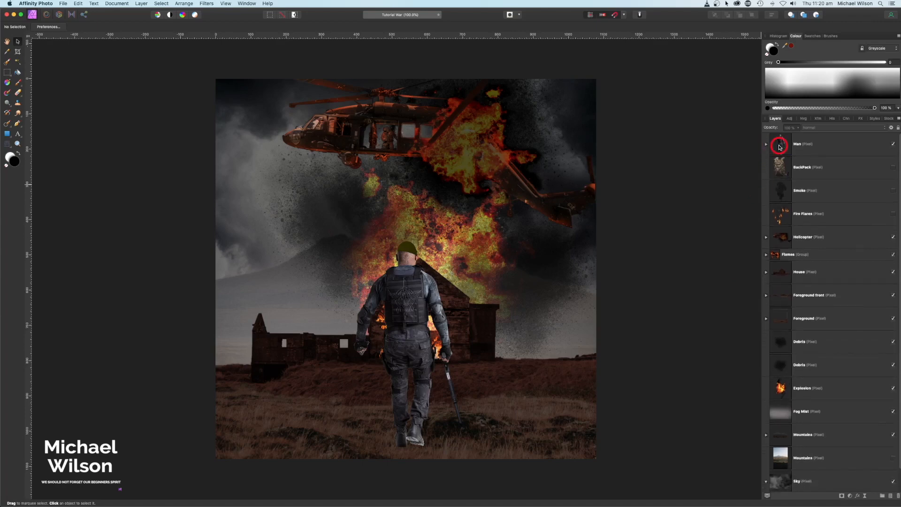
# Darken the man with a slightly reduced Exposure adjustment nested inside the Man layer, and collapse the layer
pyautogui.click(800, 148)
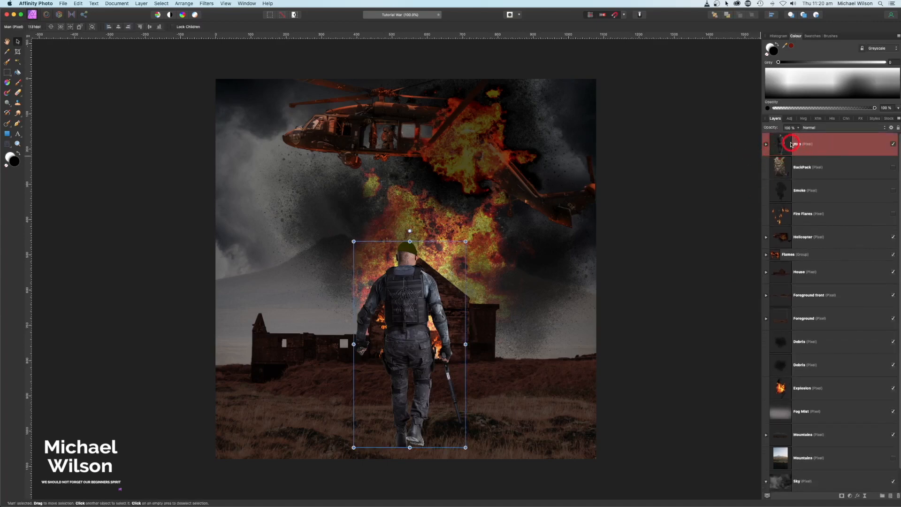
pyautogui.click(850, 497)
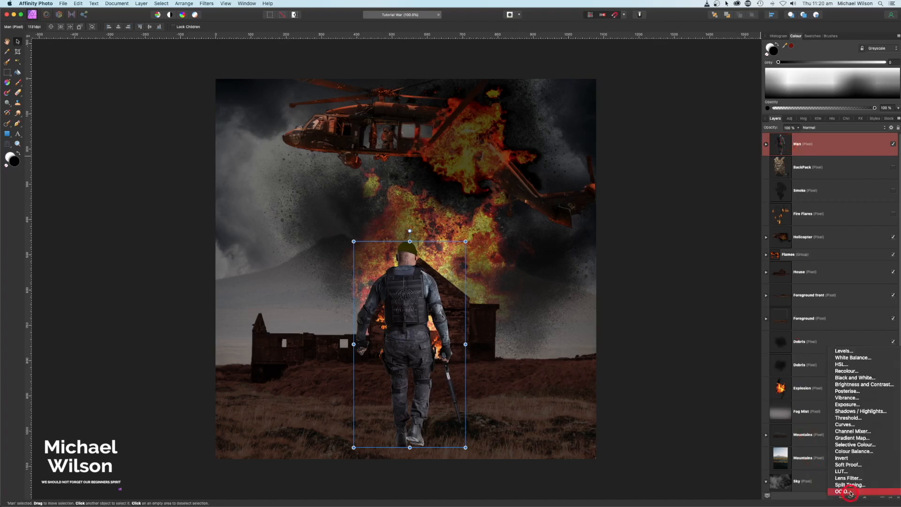
pyautogui.click(850, 407)
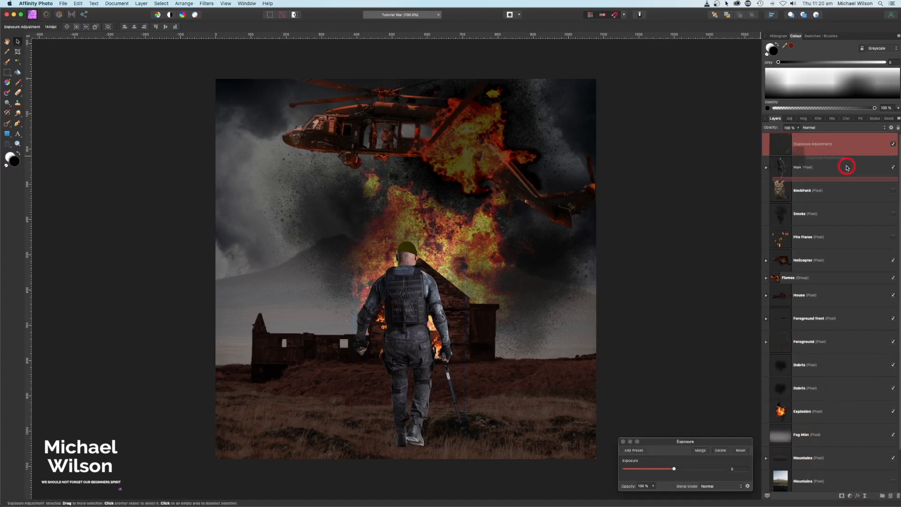
pyautogui.moveTo(673, 470); pyautogui.dragTo(664, 470)
pyautogui.click(799, 178)
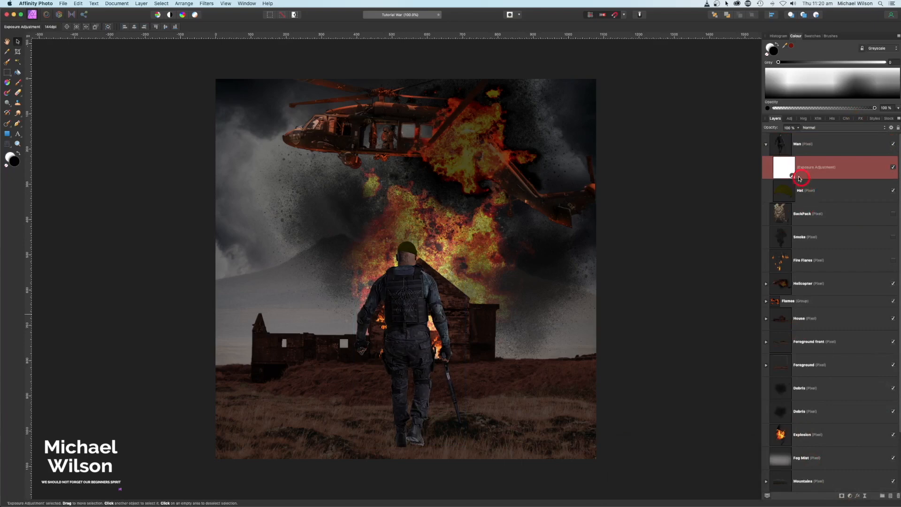
pyautogui.click(766, 147)
# Add a new pixel layer nested inside the Man layer and set its blend mode to Overlay
pyautogui.click(805, 143)
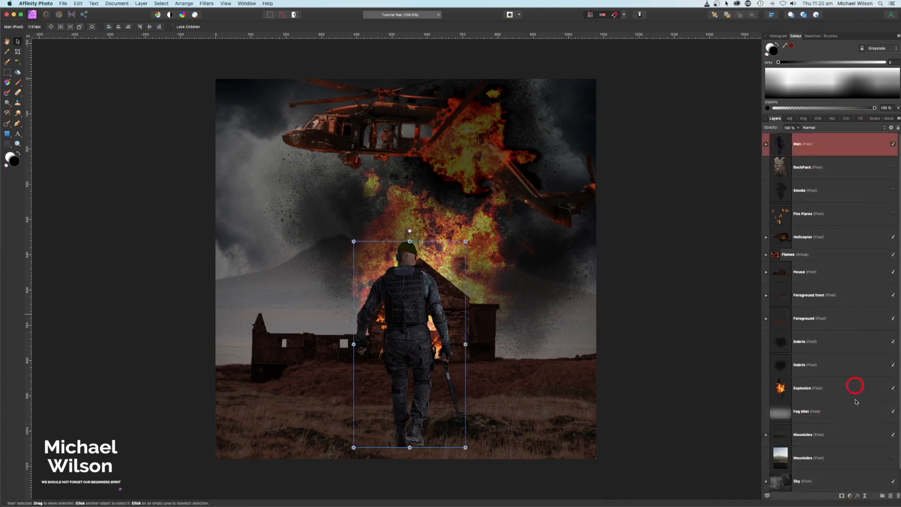
pyautogui.click(890, 496)
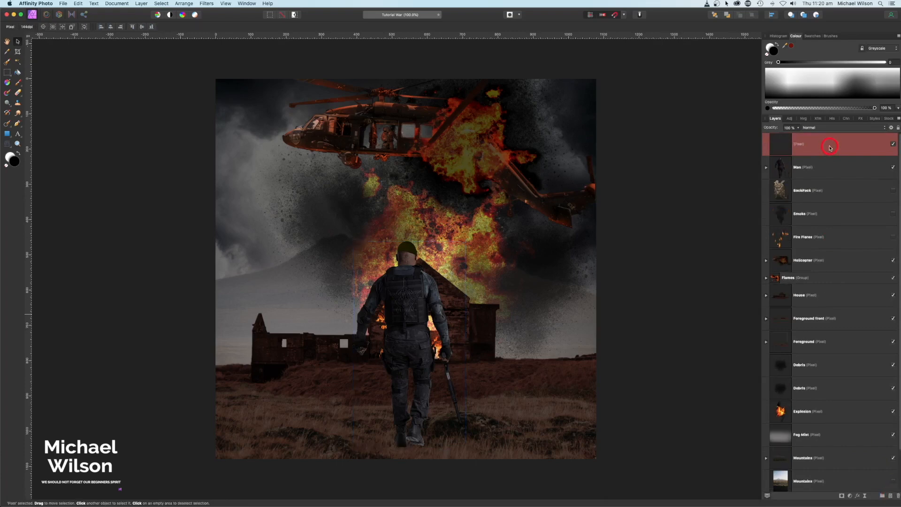
pyautogui.moveTo(830, 146); pyautogui.dragTo(842, 171)
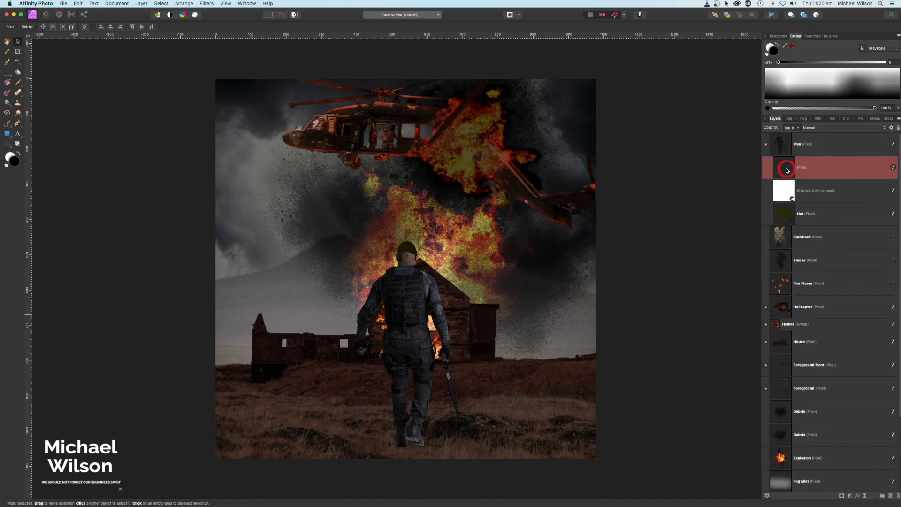
pyautogui.click(835, 127)
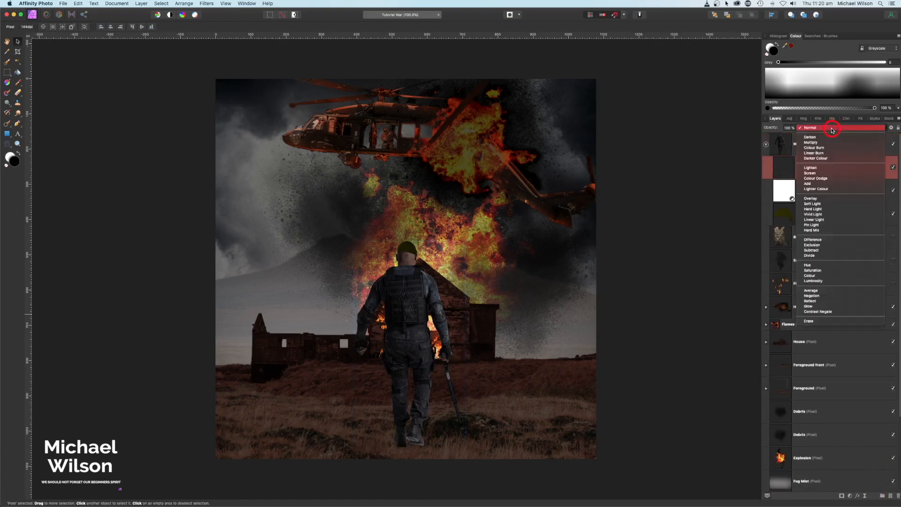
pyautogui.click(824, 199)
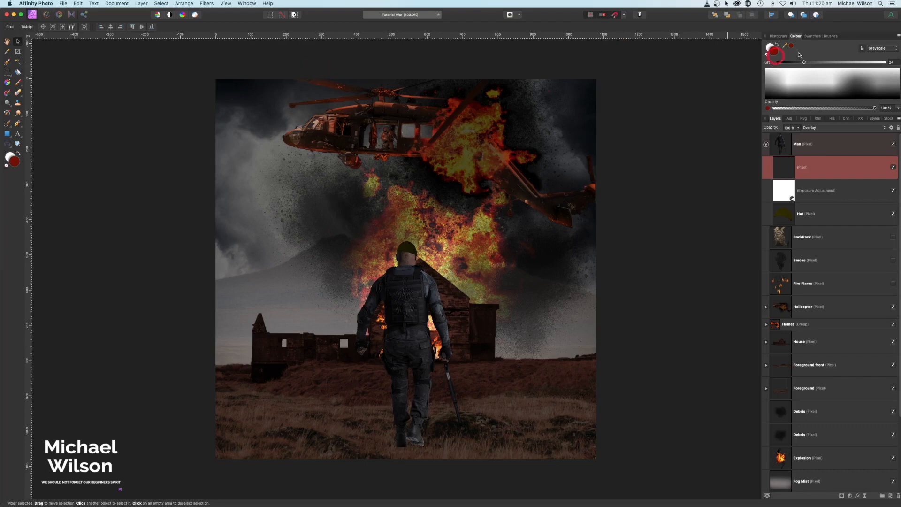
# Set the background colour to a bright, saturated orange
pyautogui.doubleClick(778, 53)
pyautogui.click(159, 140)
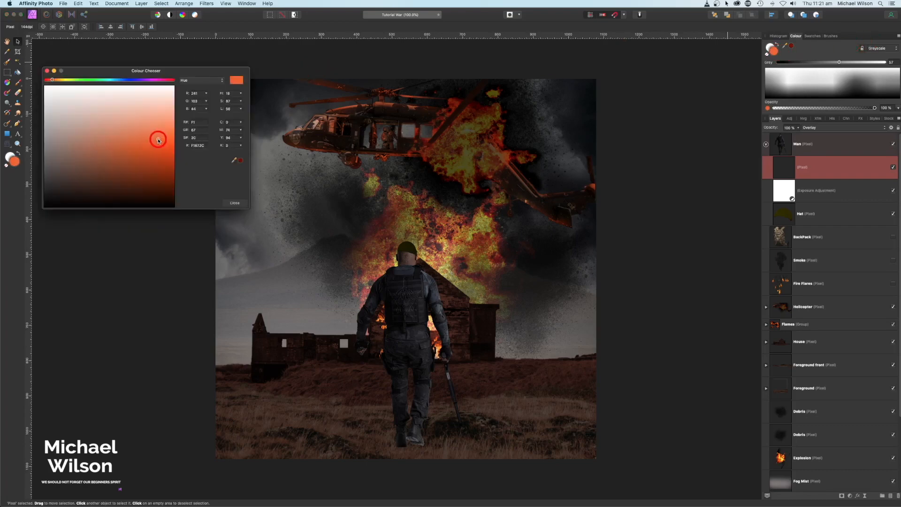
pyautogui.click(168, 144)
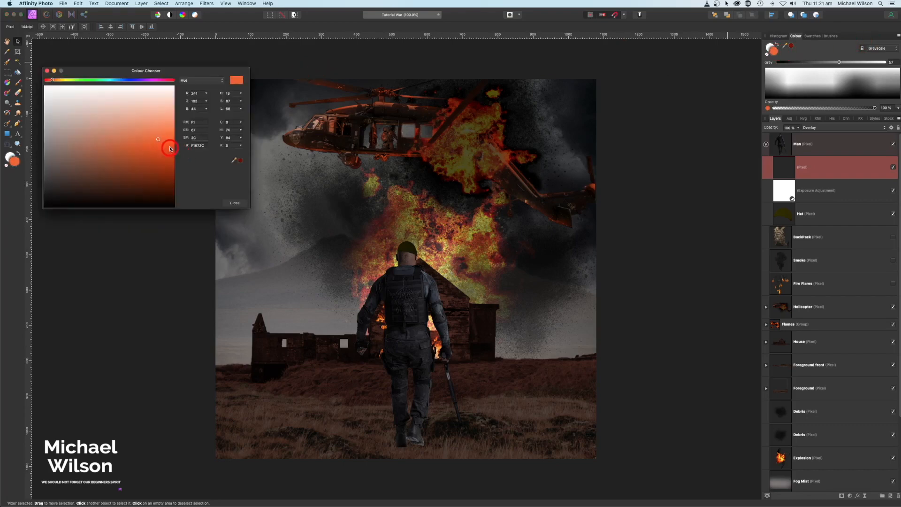
pyautogui.click(48, 71)
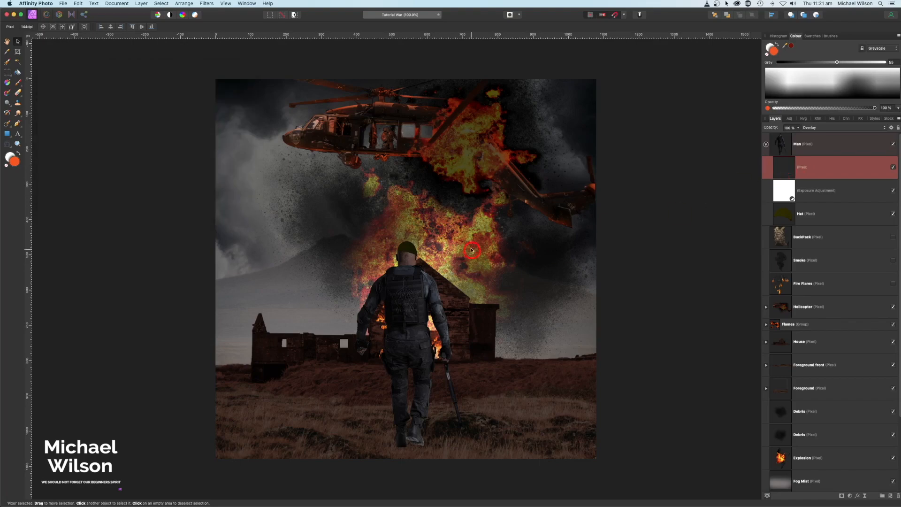
# Paint orange fire highlights along the man's edges on the nested Overlay pixel layer with a small brush, and slightly lower the layer's opacity
pyautogui.click(469, 345)
pyautogui.press('super+plus')
pyautogui.moveTo(474, 350); pyautogui.dragTo(496, 288)
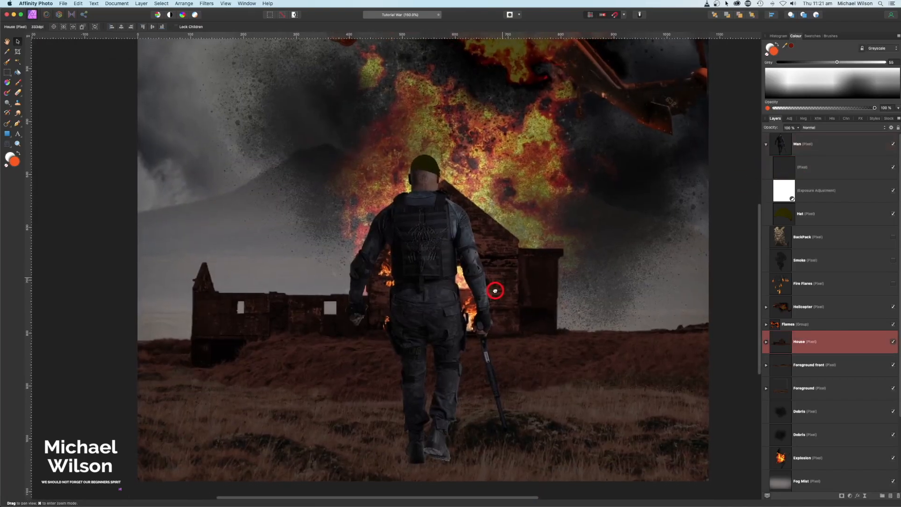
pyautogui.click(810, 172)
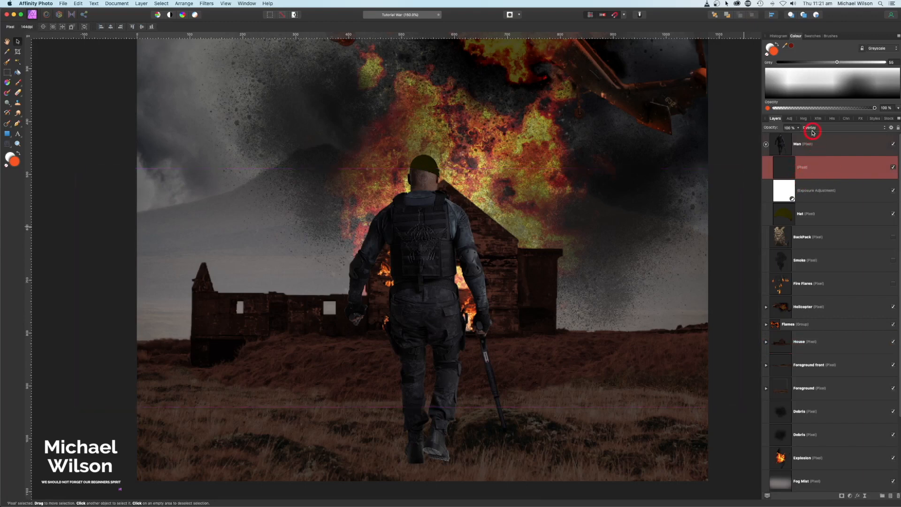
pyautogui.click(18, 83)
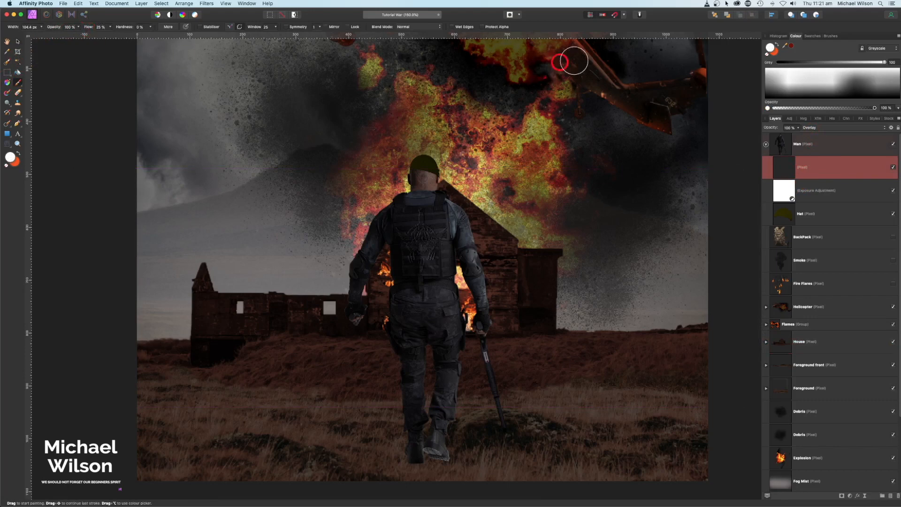
pyautogui.click(776, 46)
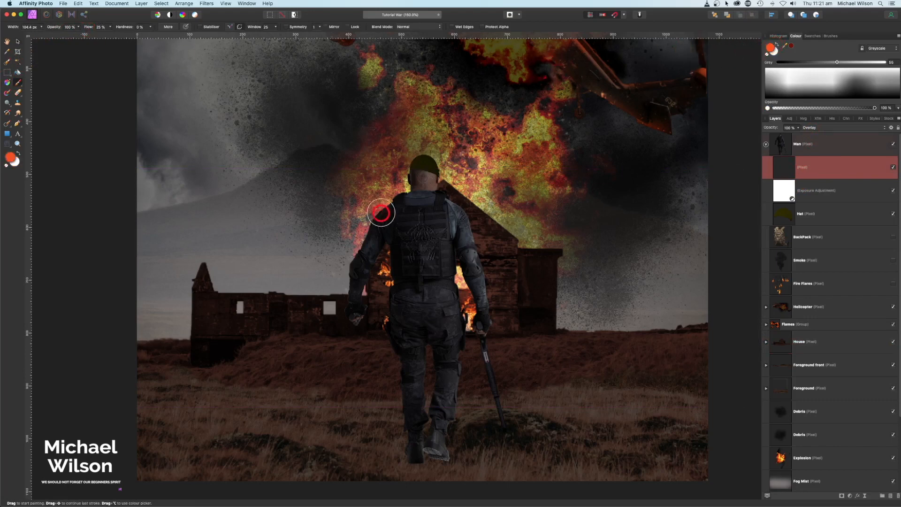
pyautogui.press('[')
pyautogui.press('[')
pyautogui.press('[')
pyautogui.press('[')
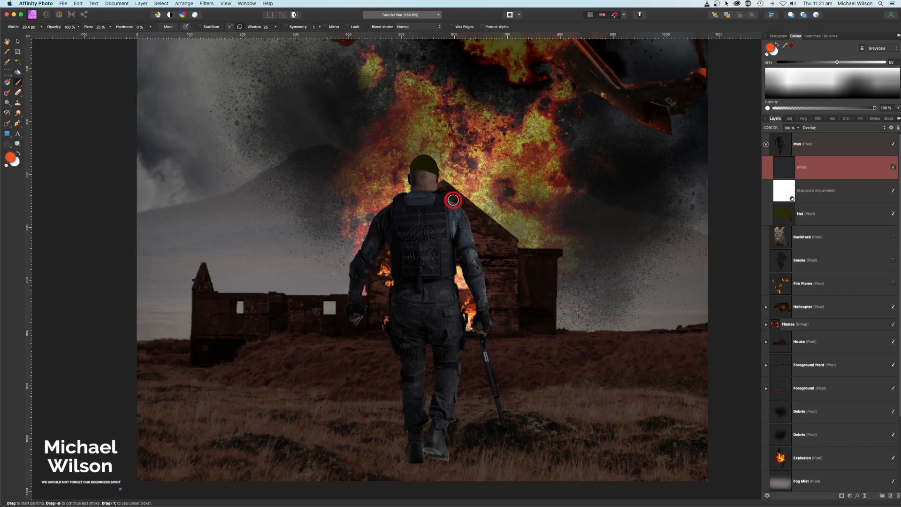
pyautogui.moveTo(453, 200)
pyautogui.mouseDown()
pyautogui.moveTo(471, 217)
pyautogui.moveTo(491, 286)
pyautogui.moveTo(489, 350)
pyautogui.moveTo(438, 159)
pyautogui.moveTo(381, 207)
pyautogui.moveTo(360, 243)
pyautogui.moveTo(361, 320)
pyautogui.moveTo(369, 314)
pyautogui.moveTo(401, 396)
pyautogui.moveTo(428, 436)
pyautogui.moveTo(462, 349)
pyautogui.moveTo(458, 438)
pyautogui.moveTo(491, 319)
pyautogui.moveTo(462, 280)
pyautogui.moveTo(503, 107)
pyautogui.mouseUp()
pyautogui.moveTo(798, 129); pyautogui.dragTo(775, 136)
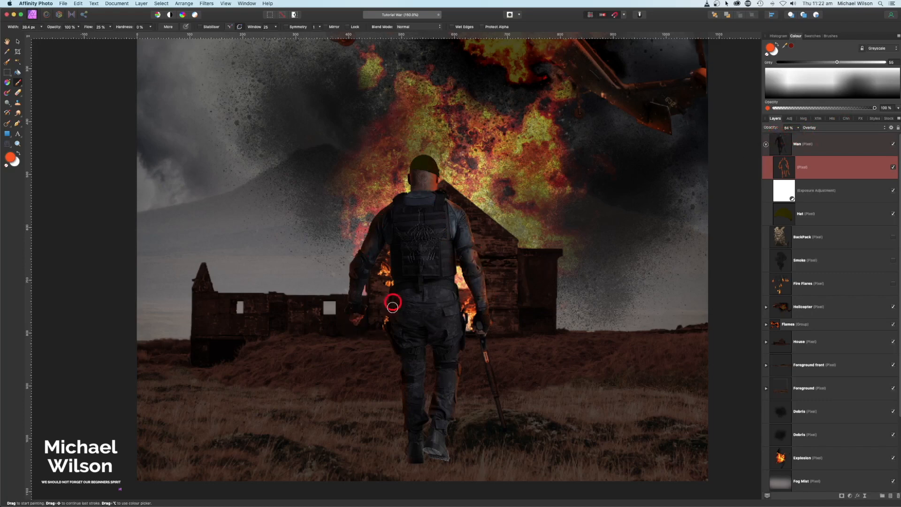
# Add a second Exposure adjustment nested at the top inside the Man layer and raise its exposure strongly
pyautogui.click(766, 144)
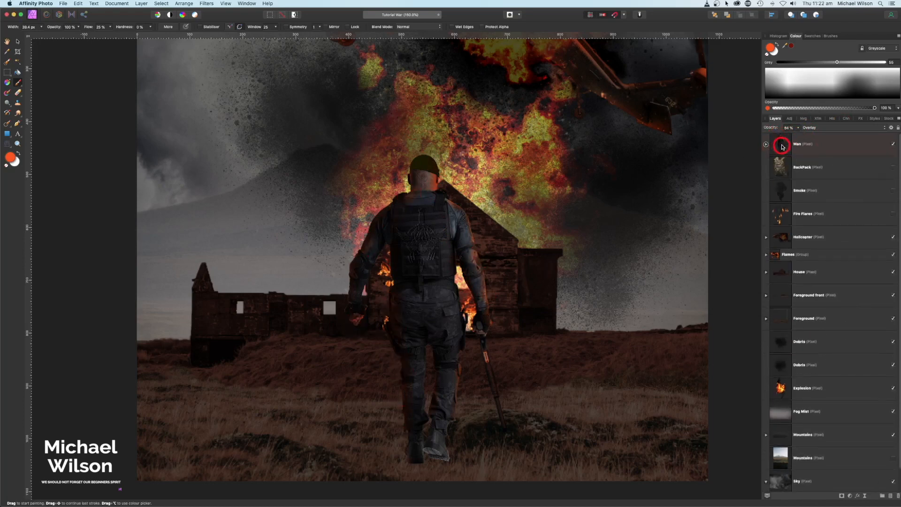
pyautogui.click(782, 147)
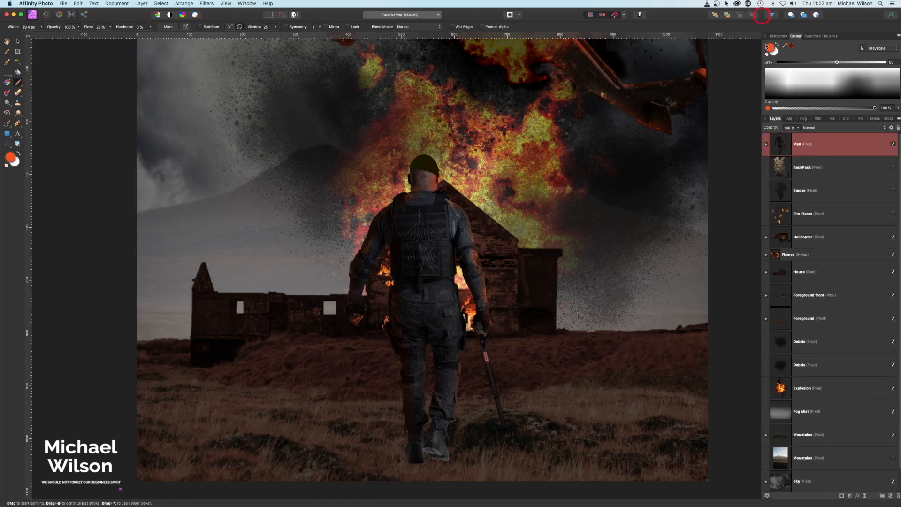
pyautogui.click(851, 496)
pyautogui.click(844, 400)
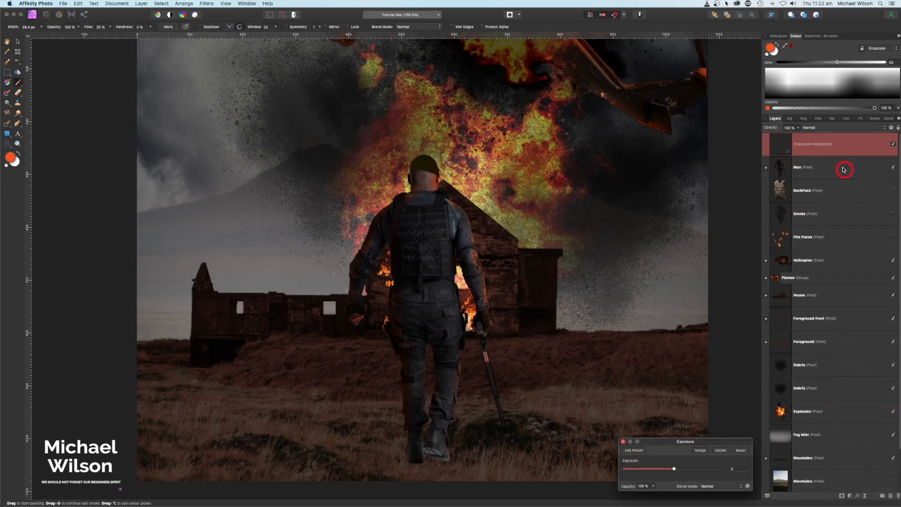
pyautogui.moveTo(830, 152); pyautogui.dragTo(826, 168)
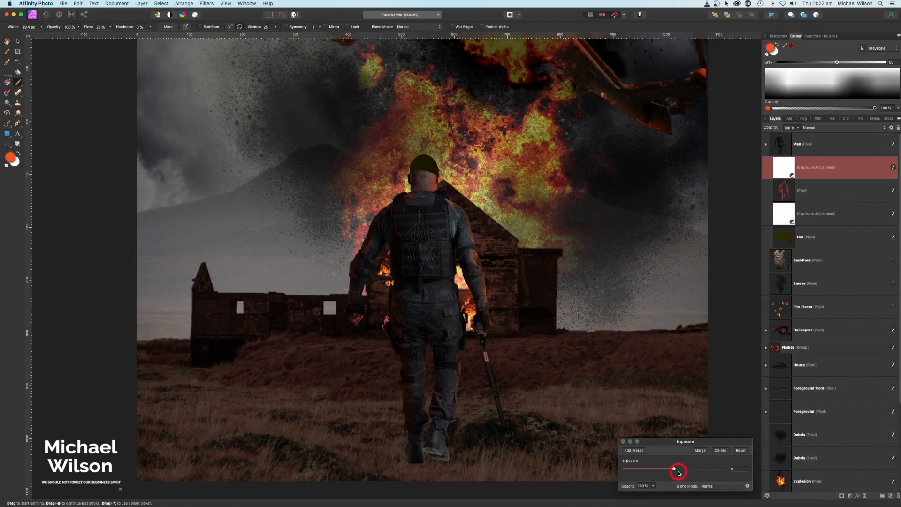
pyautogui.moveTo(678, 472); pyautogui.dragTo(698, 469)
# Invert the new Exposure adjustment's mask and paint white along the man's edges to brighten only the fire-lit areas
pyautogui.click(784, 215)
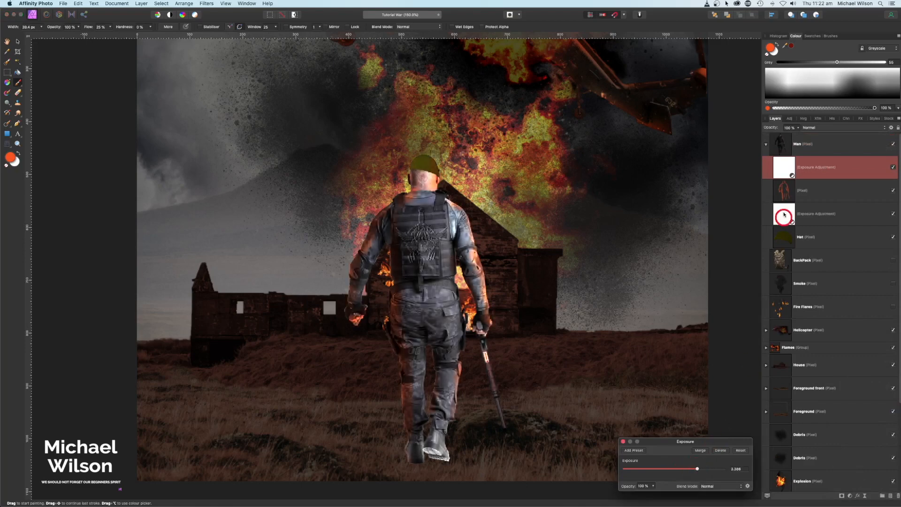
pyautogui.click(784, 168)
pyautogui.press('super+i')
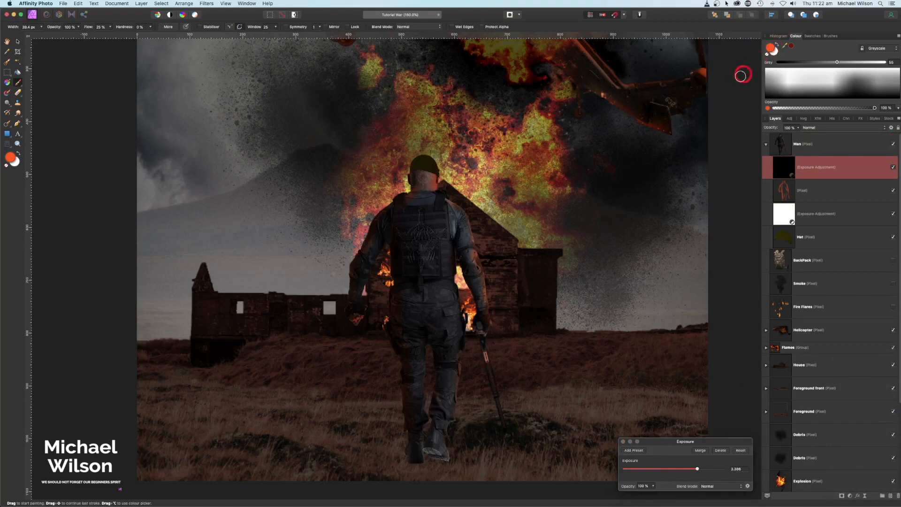
pyautogui.press('x')
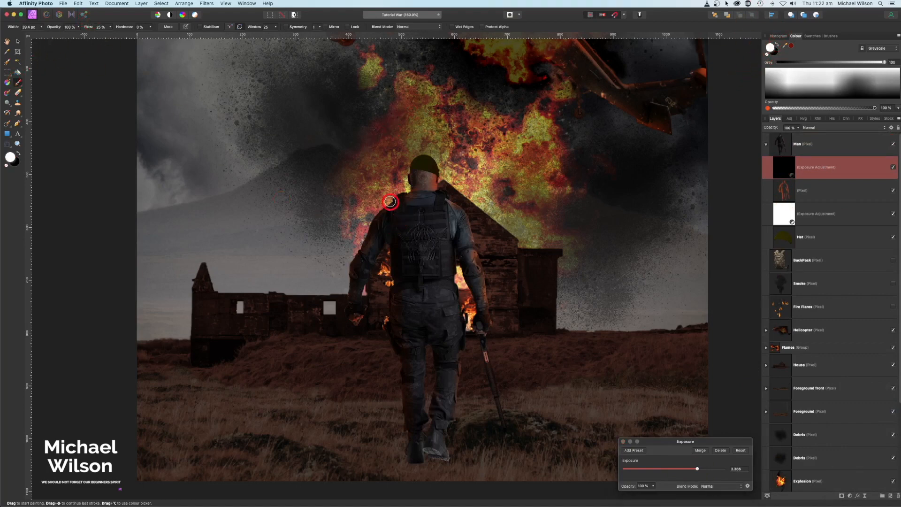
pyautogui.click(376, 218)
pyautogui.moveTo(376, 218)
pyautogui.mouseDown()
pyautogui.moveTo(349, 320)
pyautogui.moveTo(361, 277)
pyautogui.moveTo(394, 255)
pyautogui.moveTo(402, 418)
pyautogui.moveTo(479, 279)
pyautogui.moveTo(462, 206)
pyautogui.moveTo(468, 278)
pyautogui.moveTo(494, 375)
pyautogui.moveTo(467, 336)
pyautogui.moveTo(453, 272)
pyautogui.moveTo(453, 445)
pyautogui.moveTo(401, 440)
pyautogui.moveTo(400, 385)
pyautogui.moveTo(403, 447)
pyautogui.moveTo(392, 293)
pyautogui.mouseUp()
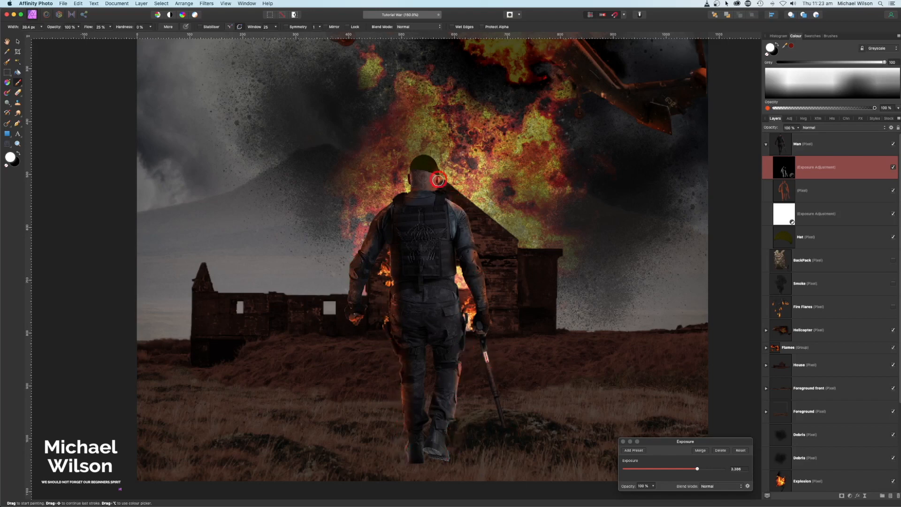
pyautogui.click(623, 441)
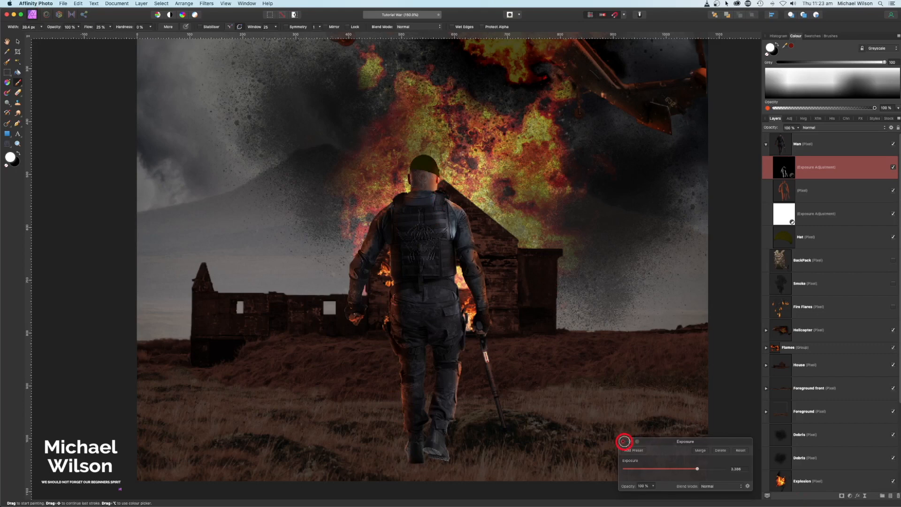
# Collapse the Man layer, duplicate it, and select the lower of the two Man layers
pyautogui.click(767, 146)
pyautogui.click(783, 145)
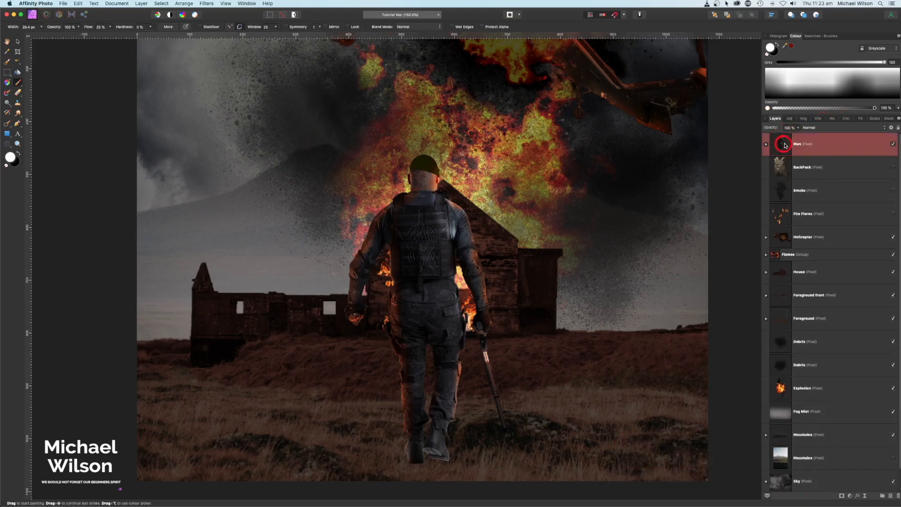
pyautogui.press('super+j')
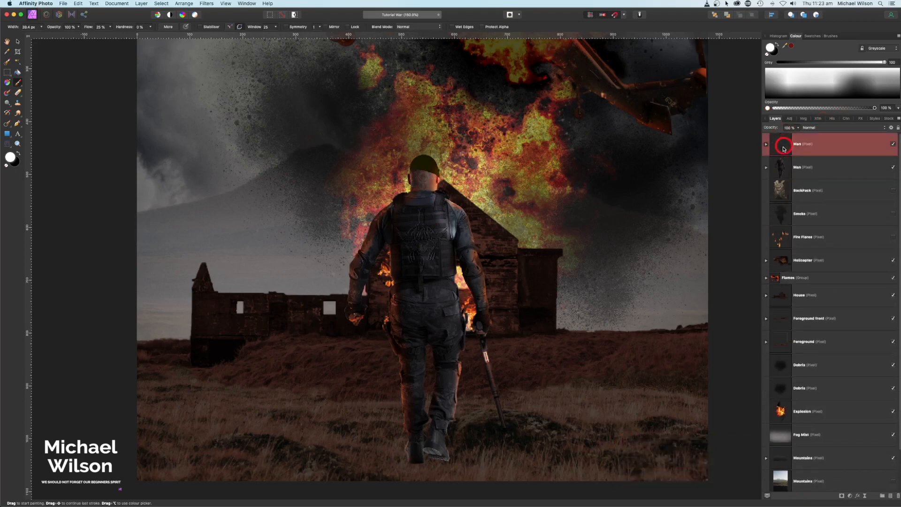
pyautogui.moveTo(783, 148); pyautogui.dragTo(789, 165)
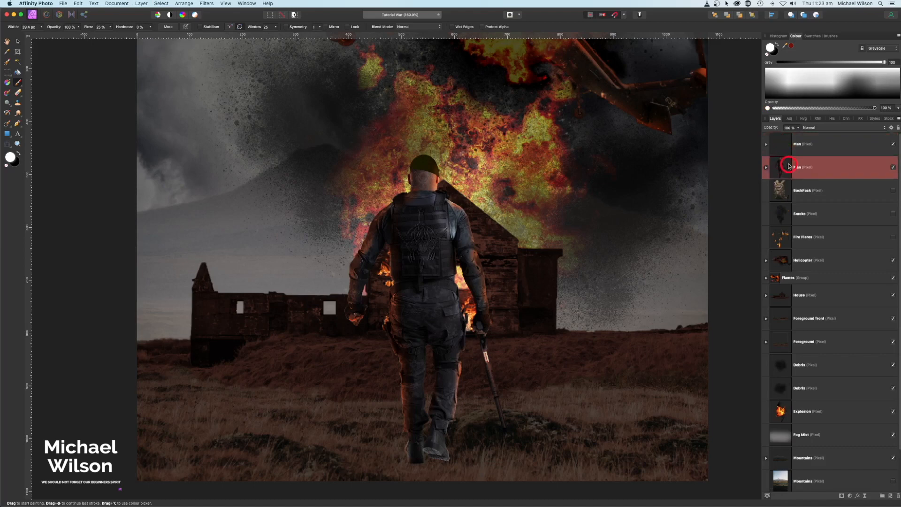
# Move the lower man to the left of the other man and scale him down slightly
pyautogui.click(18, 43)
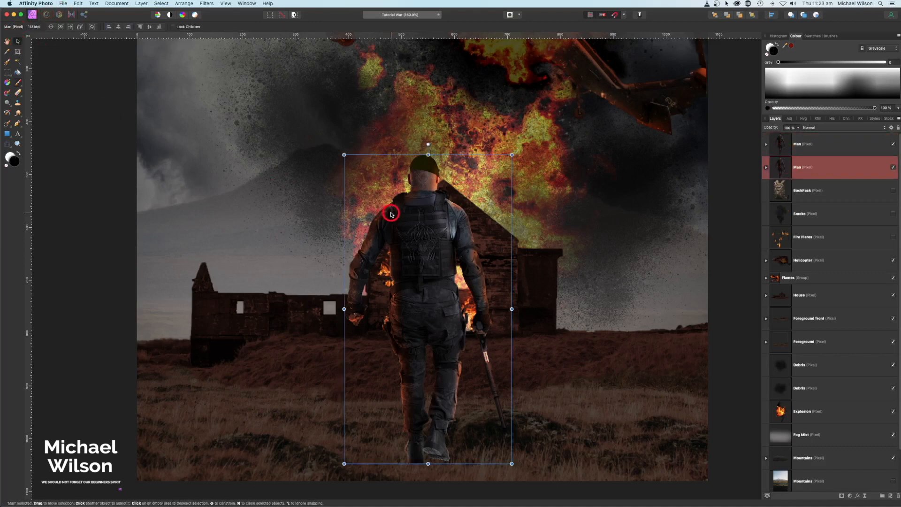
pyautogui.moveTo(448, 225); pyautogui.dragTo(360, 227)
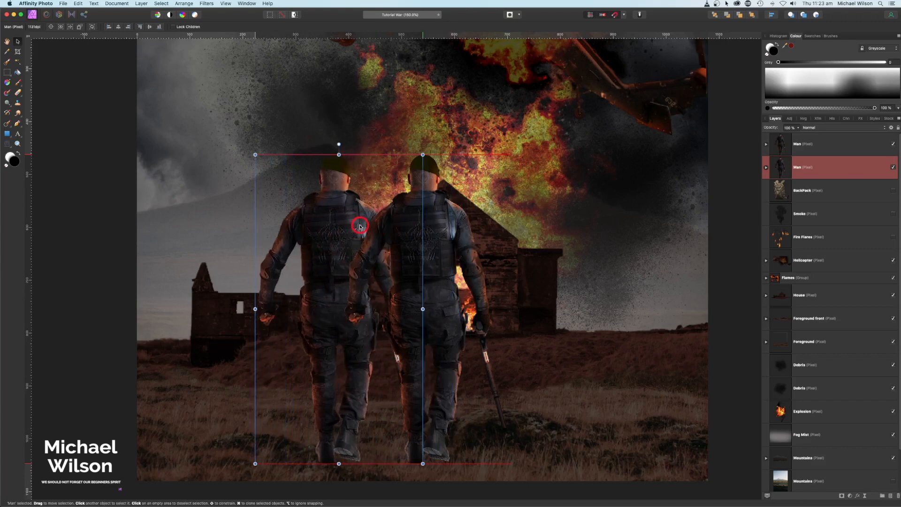
pyautogui.moveTo(423, 154); pyautogui.dragTo(402, 193)
pyautogui.moveTo(257, 326); pyautogui.dragTo(245, 325)
pyautogui.moveTo(292, 308); pyautogui.dragTo(273, 307)
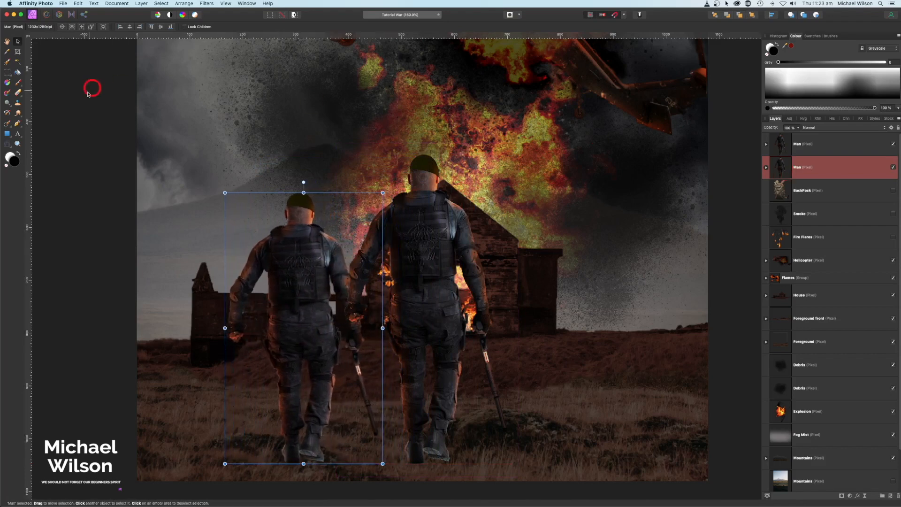
# Erase the long lower part of the second man's weapon with a 21 px Erase Brush
pyautogui.click(18, 94)
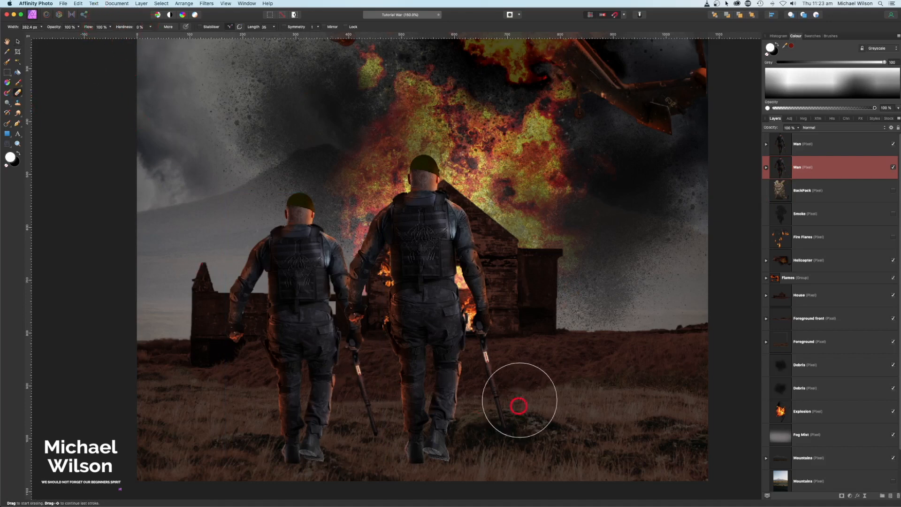
pyautogui.press('[')
pyautogui.press('[')
pyautogui.press('[')
pyautogui.press('[')
pyautogui.press('[')
pyautogui.press('[')
pyautogui.press('[')
pyautogui.press('[')
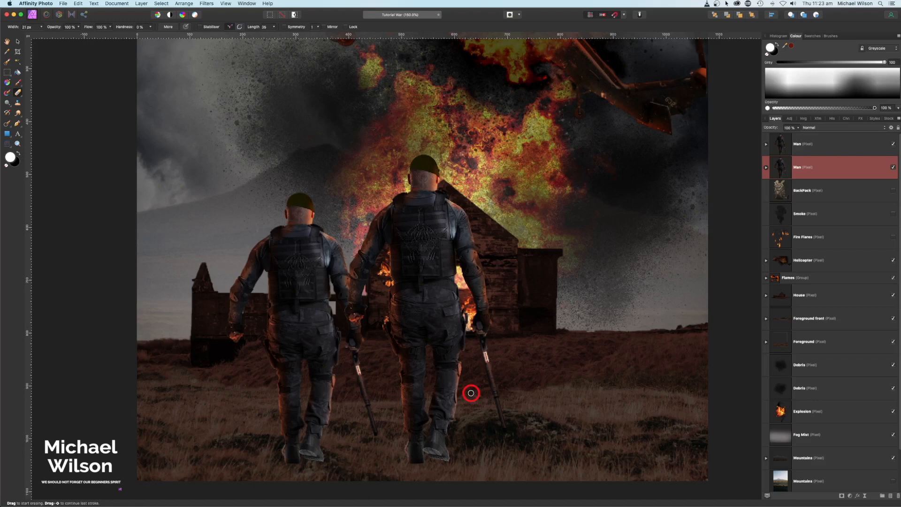
pyautogui.moveTo(367, 399); pyautogui.dragTo(362, 382)
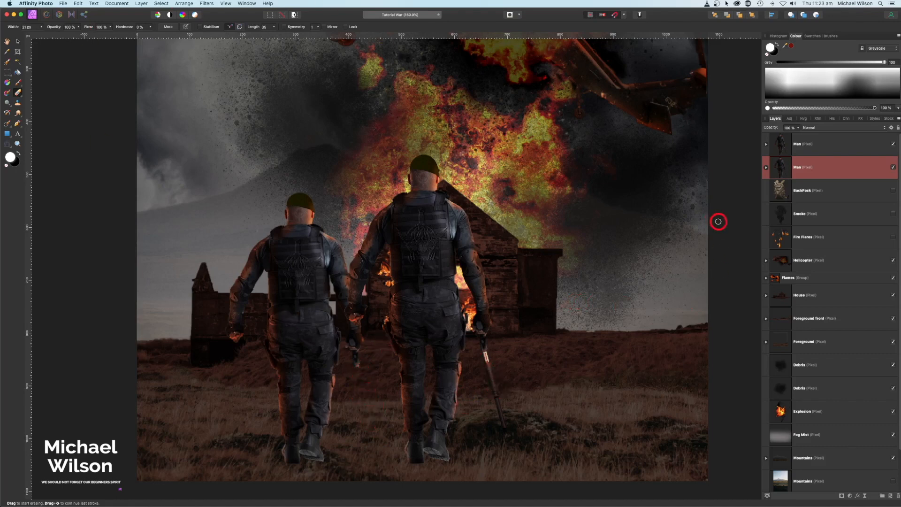
# Scale down the front man, and shrink the second man further so that he stands smaller beside him
pyautogui.click(805, 144)
pyautogui.click(18, 42)
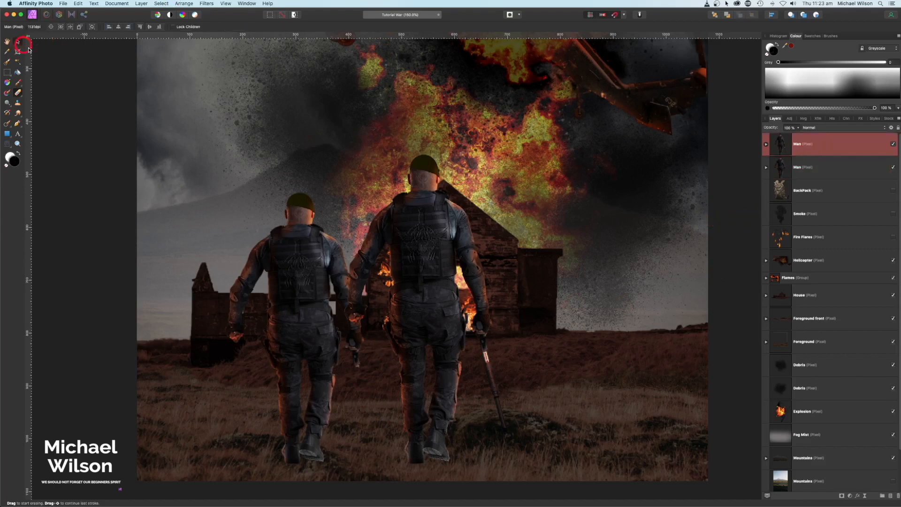
pyautogui.moveTo(513, 153); pyautogui.dragTo(489, 196)
pyautogui.click(818, 176)
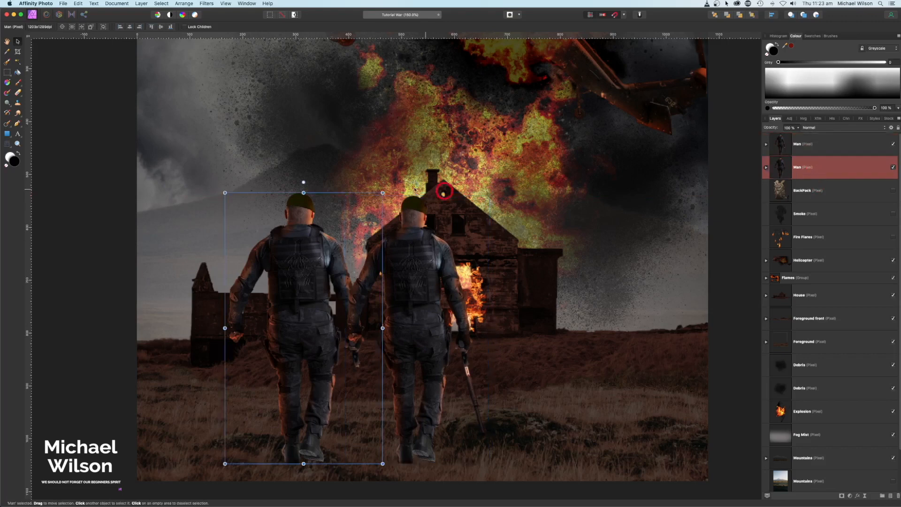
pyautogui.moveTo(383, 193); pyautogui.dragTo(360, 233)
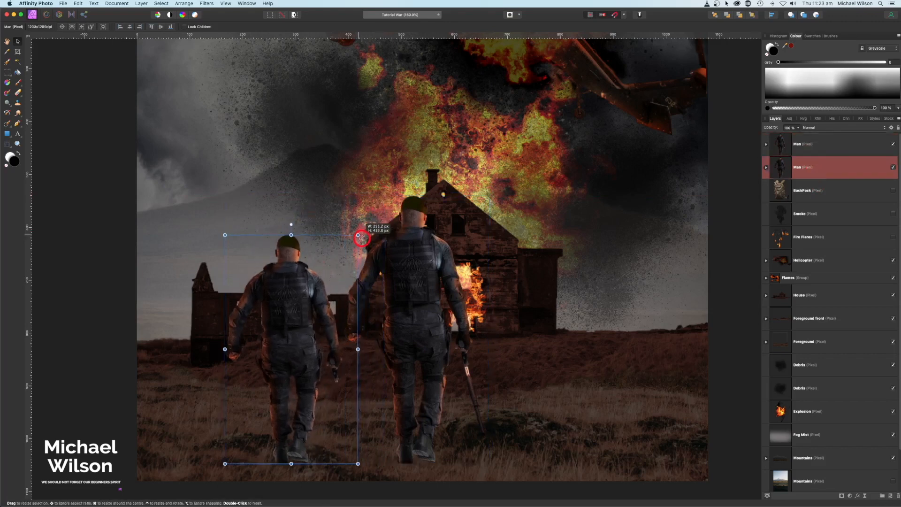
pyautogui.moveTo(325, 292); pyautogui.dragTo(329, 292)
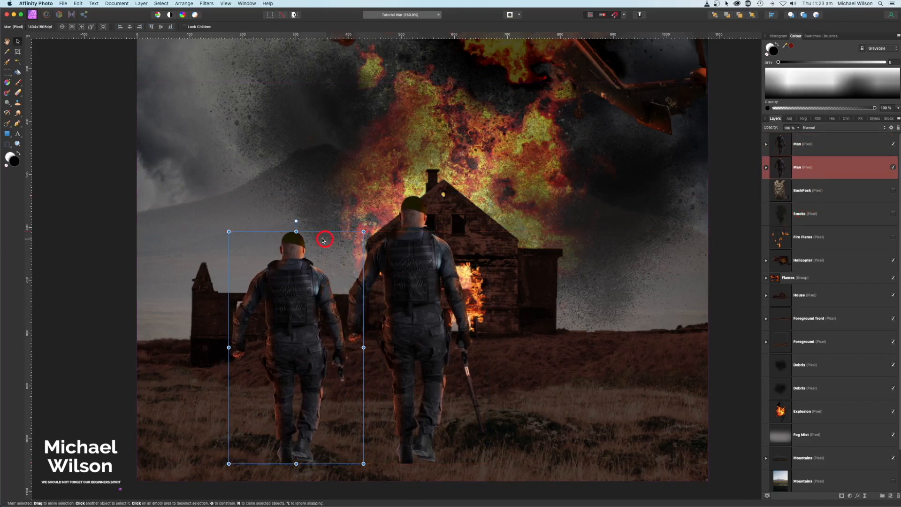
# Show the BackPack layer and move it between the two Man layers
pyautogui.click(893, 193)
pyautogui.click(837, 192)
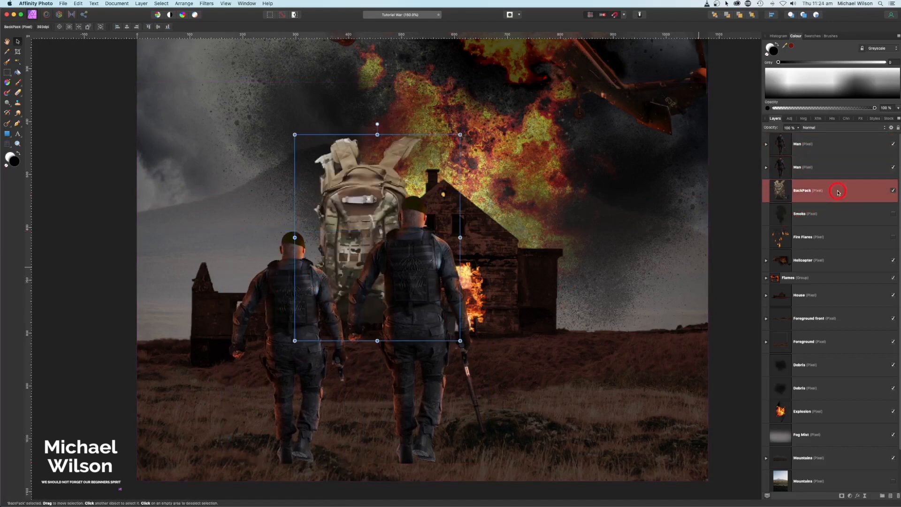
pyautogui.moveTo(840, 190); pyautogui.dragTo(839, 160)
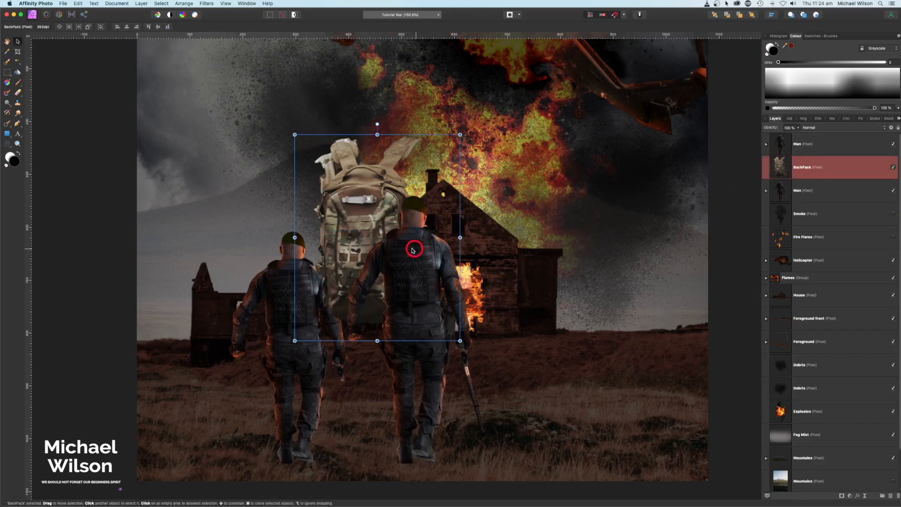
# Scale down the backpack and fit it onto the back of the smaller man
pyautogui.moveTo(381, 249); pyautogui.dragTo(315, 310)
pyautogui.moveTo(394, 196); pyautogui.dragTo(325, 282)
pyautogui.moveTo(292, 307); pyautogui.dragTo(296, 287)
pyautogui.press('super+equal')
pyautogui.moveTo(262, 312); pyautogui.dragTo(274, 283)
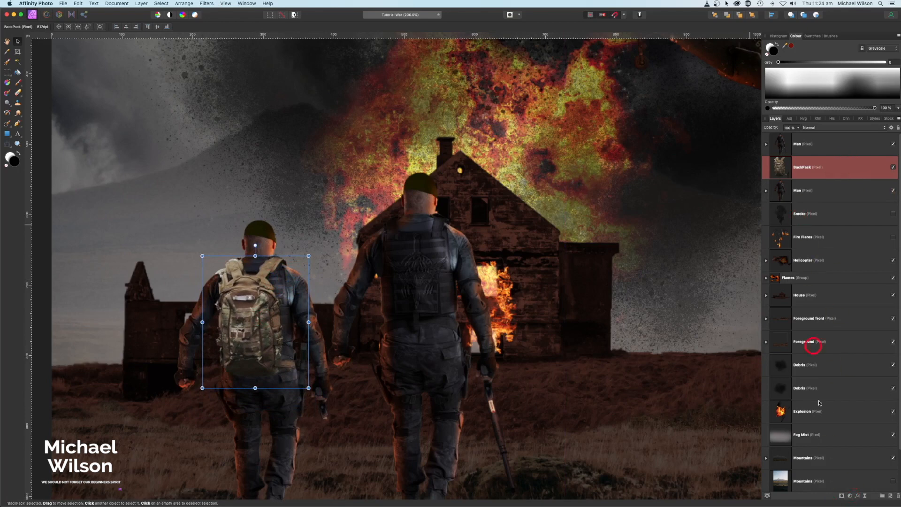
# Add an Exposure adjustment clipped inside the BackPack layer and lower its exposure to darken the backpack to match the scene
pyautogui.click(850, 496)
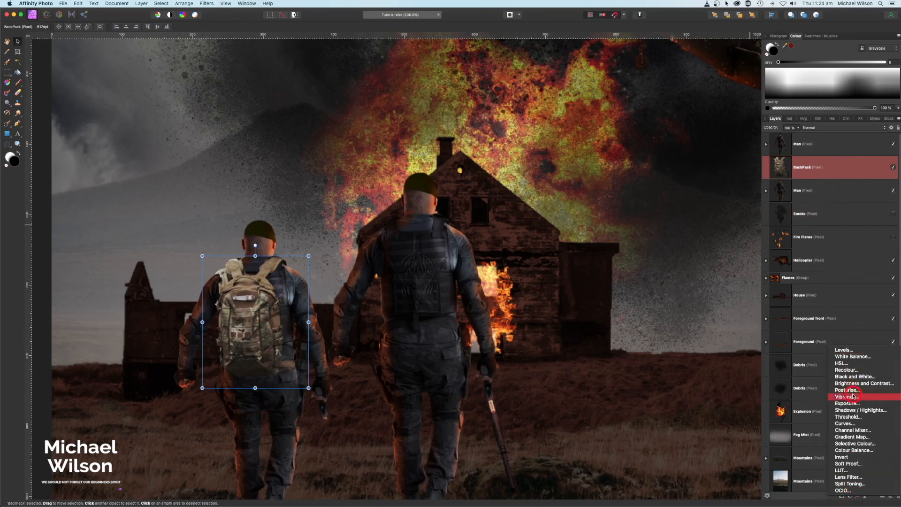
pyautogui.click(832, 217)
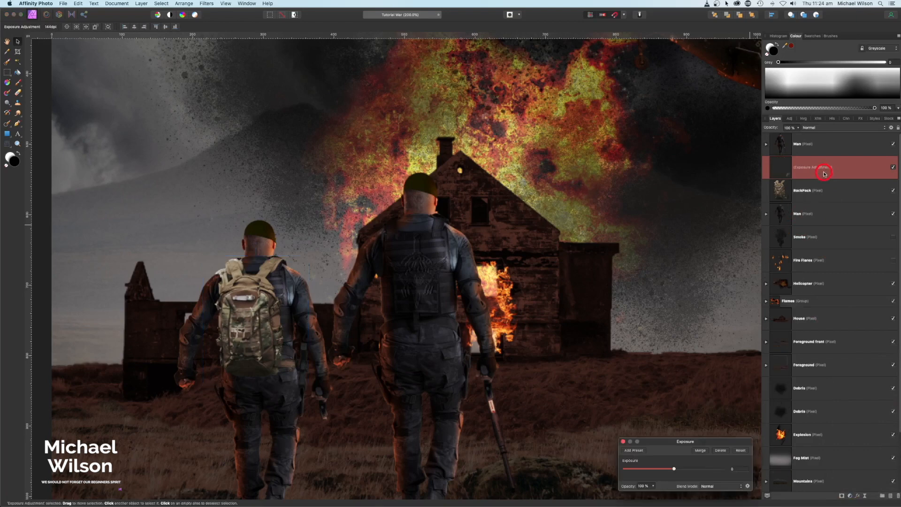
pyautogui.moveTo(825, 172); pyautogui.dragTo(822, 190)
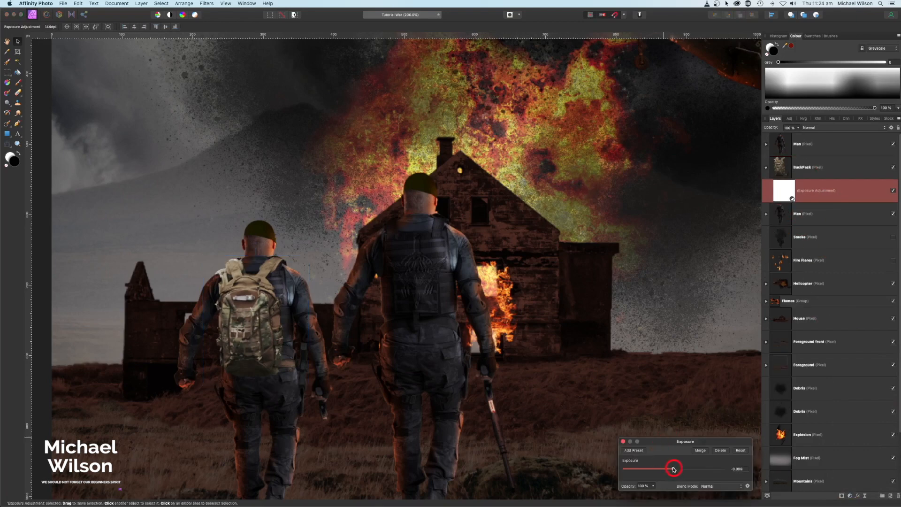
pyautogui.moveTo(672, 467); pyautogui.dragTo(656, 469)
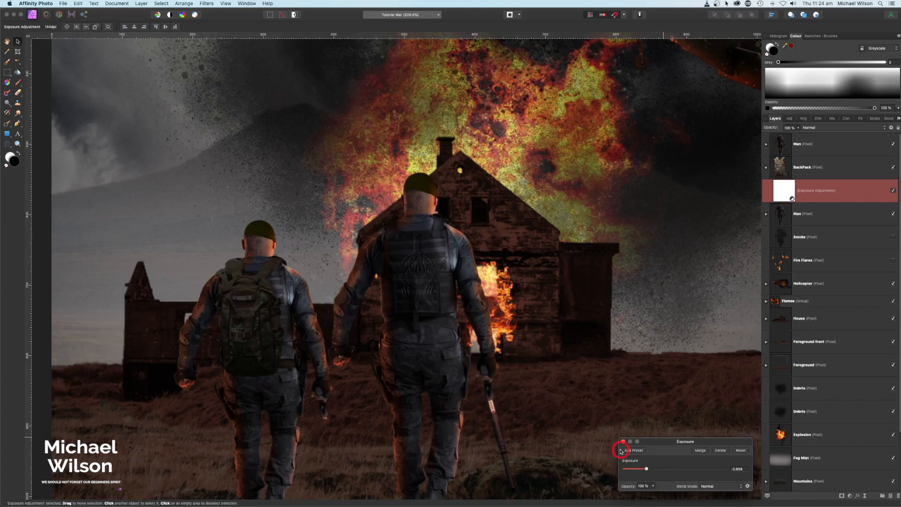
pyautogui.click(766, 168)
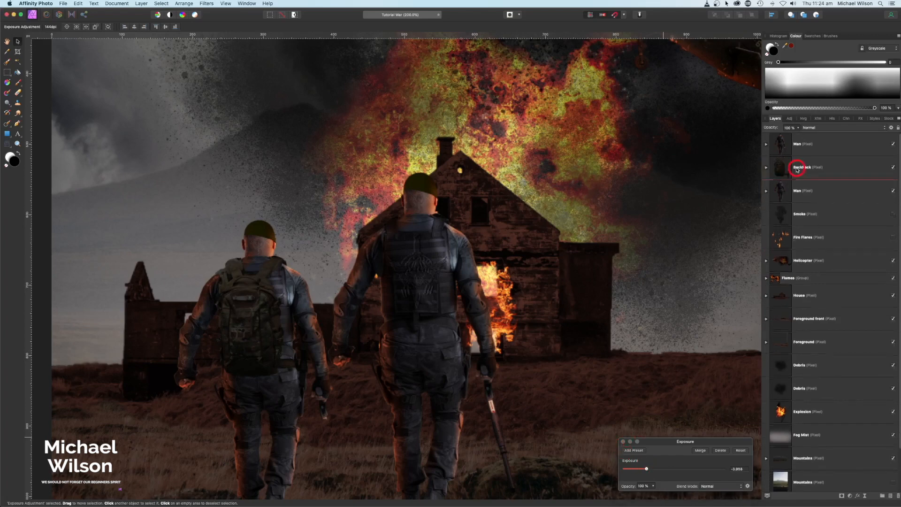
# Add a new pixel layer nested inside the BackPack layer and set its blend mode to Overlay
pyautogui.click(890, 496)
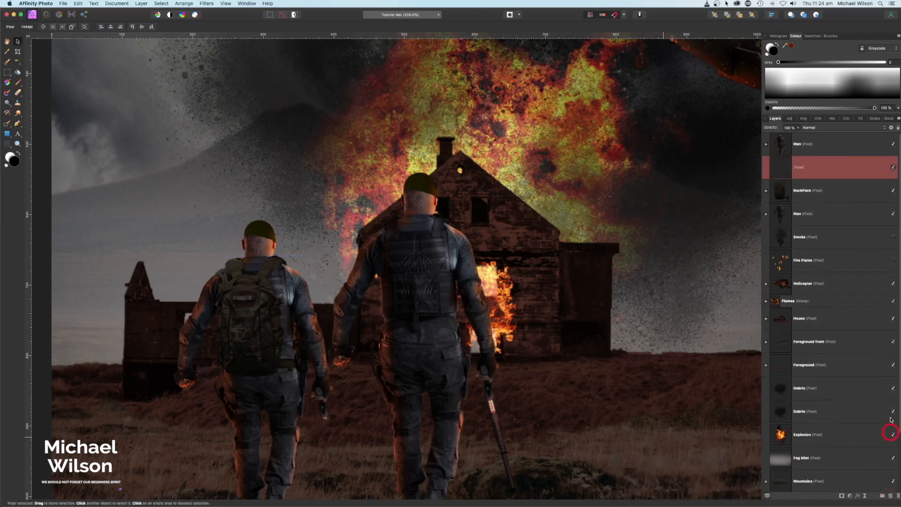
pyautogui.moveTo(827, 183); pyautogui.dragTo(844, 193)
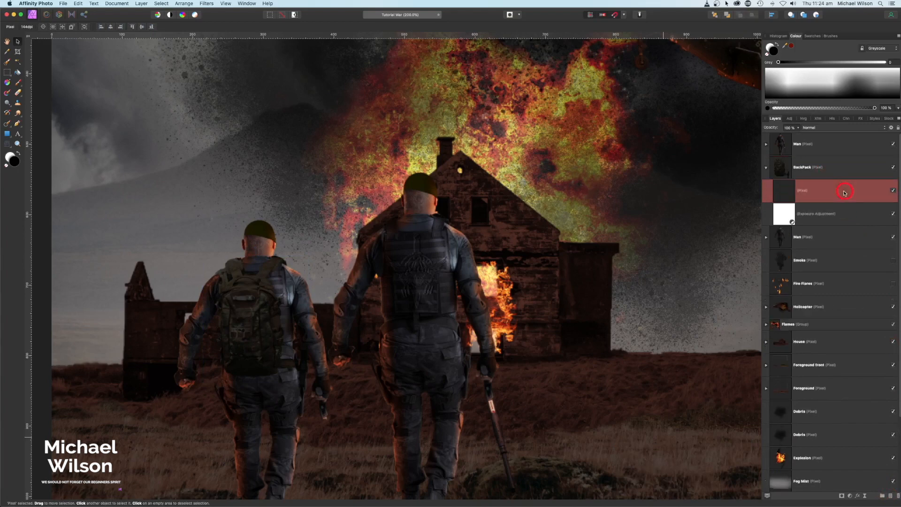
pyautogui.click(827, 133)
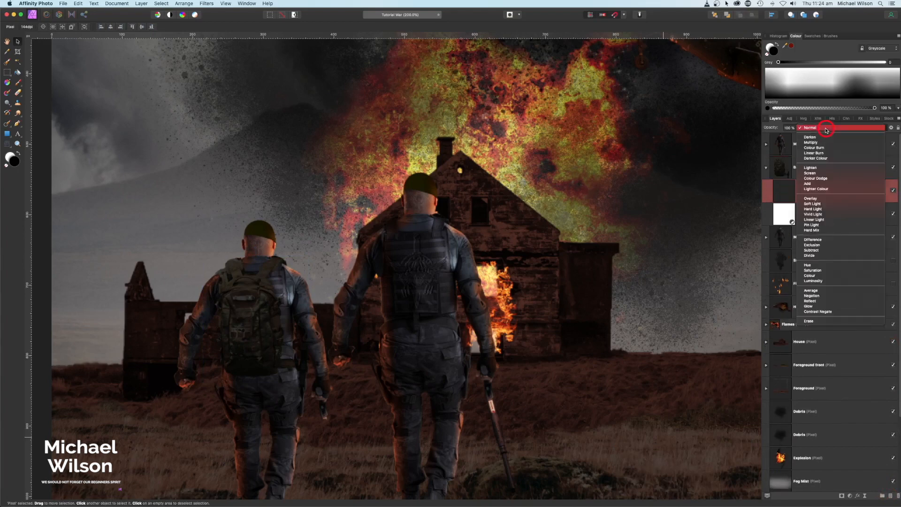
pyautogui.click(824, 200)
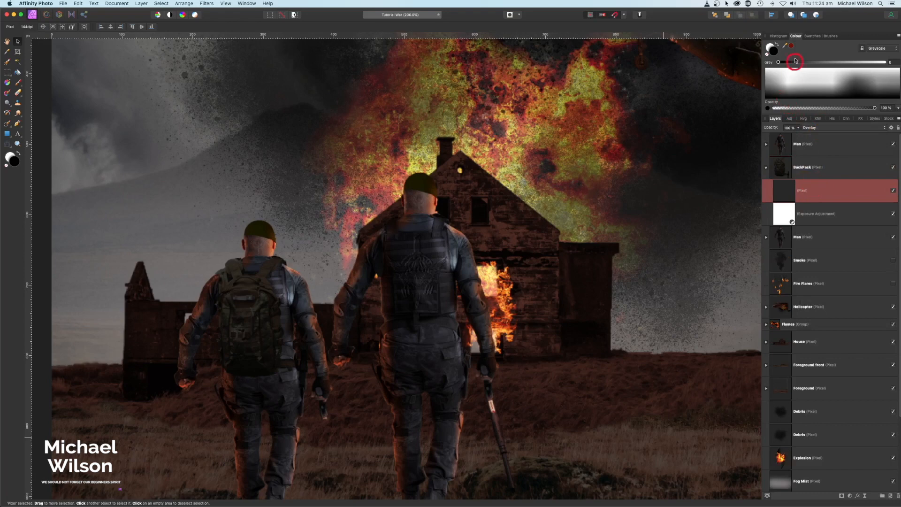
# Paint orange fire light along the left edge and top of the backpack on the nested Overlay layer with a soft brush
pyautogui.scroll(-1, 158, 123)
pyautogui.click(18, 84)
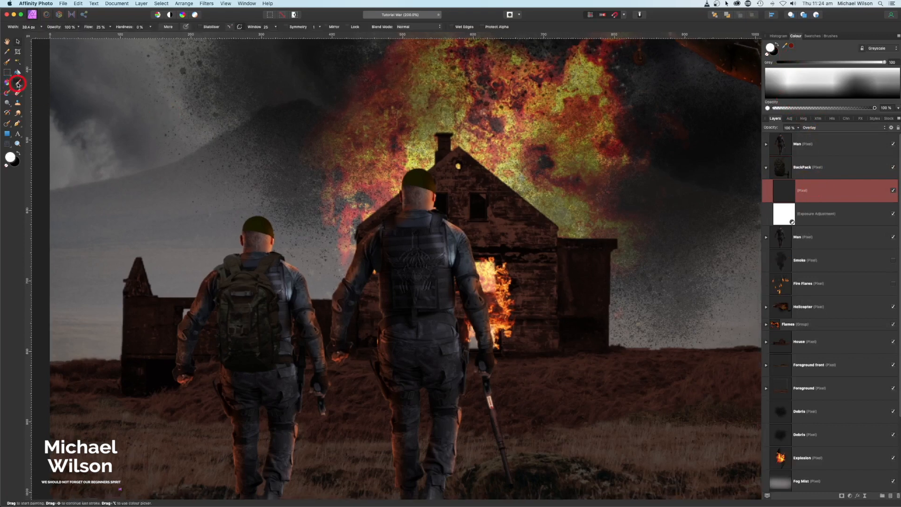
pyautogui.doubleClick(773, 49)
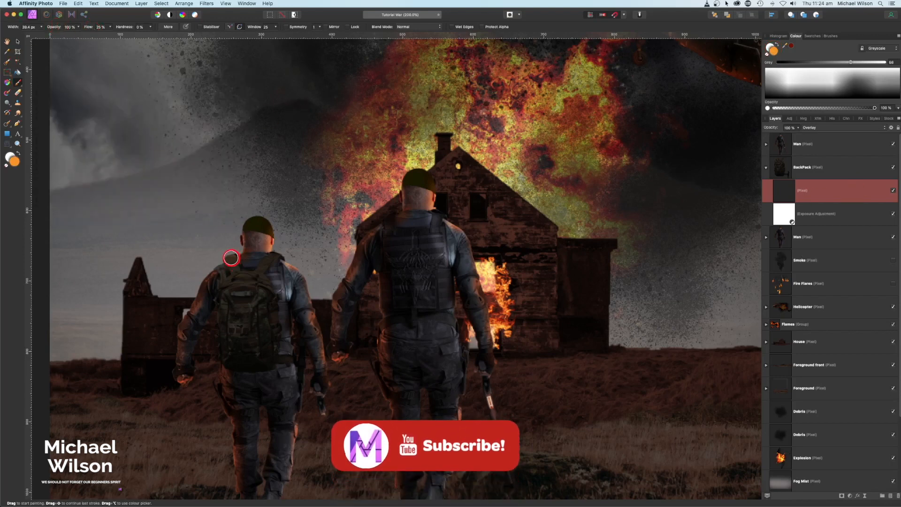
pyautogui.click(230, 259)
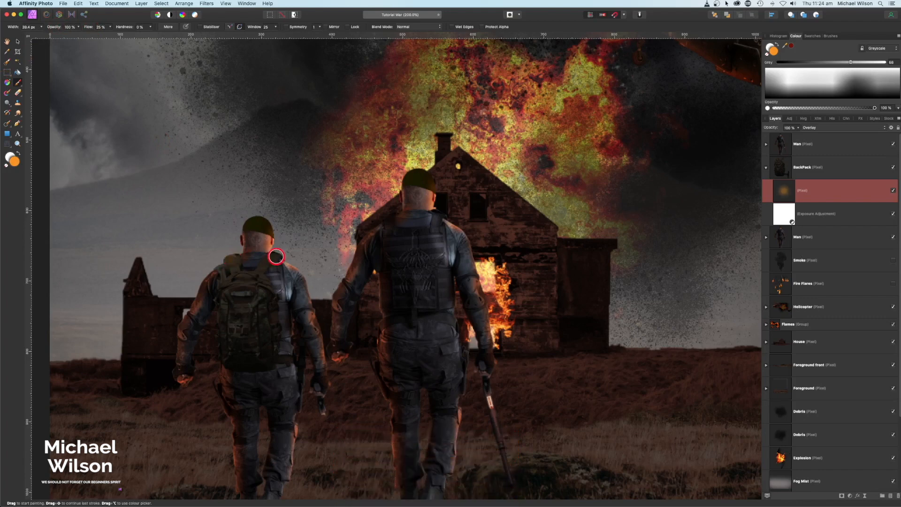
pyautogui.moveTo(221, 313)
pyautogui.mouseDown()
pyautogui.moveTo(217, 326)
pyautogui.moveTo(212, 286)
pyautogui.moveTo(218, 353)
pyautogui.moveTo(220, 344)
pyautogui.mouseUp()
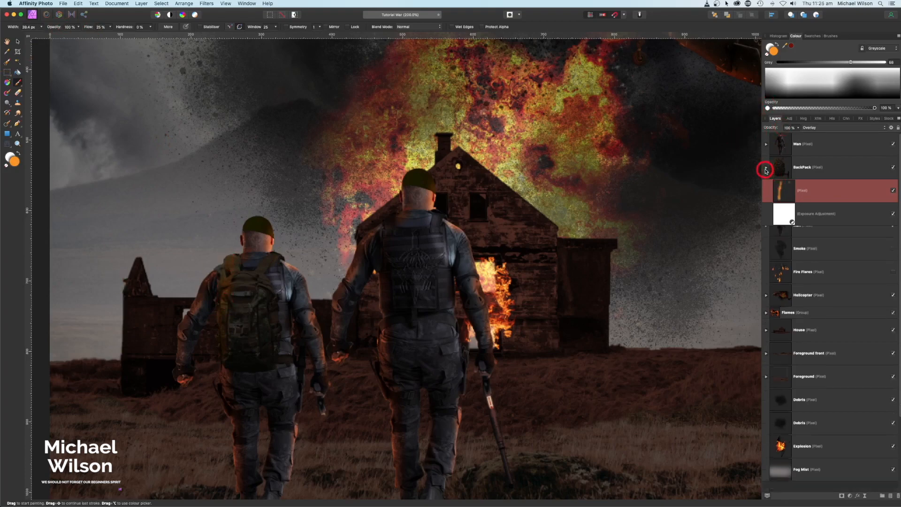
# Duplicate the BackPack layer, move the copy onto the grass at the image's lower right, and rotate it to lie tilted on its side
pyautogui.click(771, 172)
pyautogui.click(781, 170)
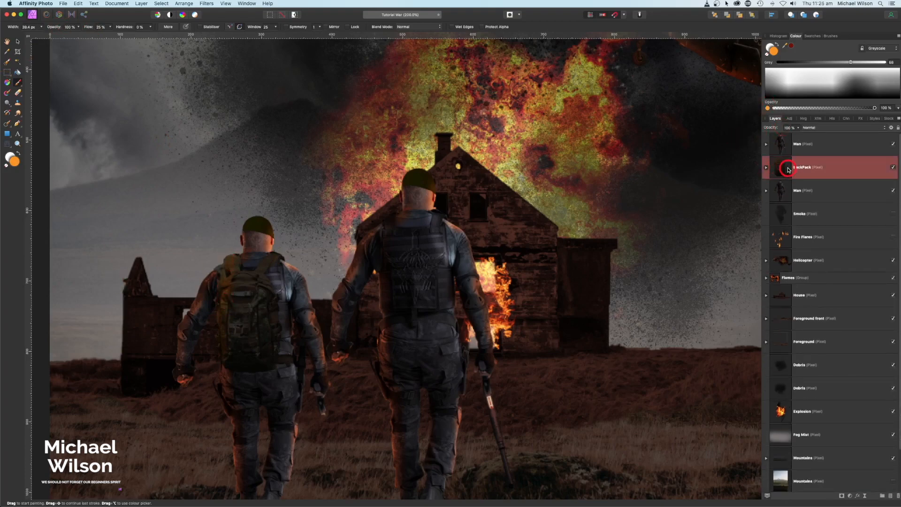
pyautogui.press('super+0')
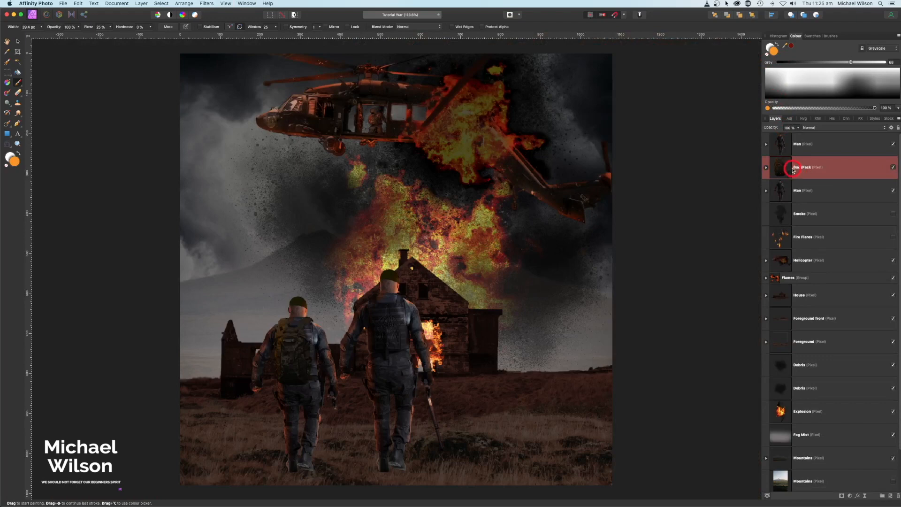
pyautogui.press('super+j')
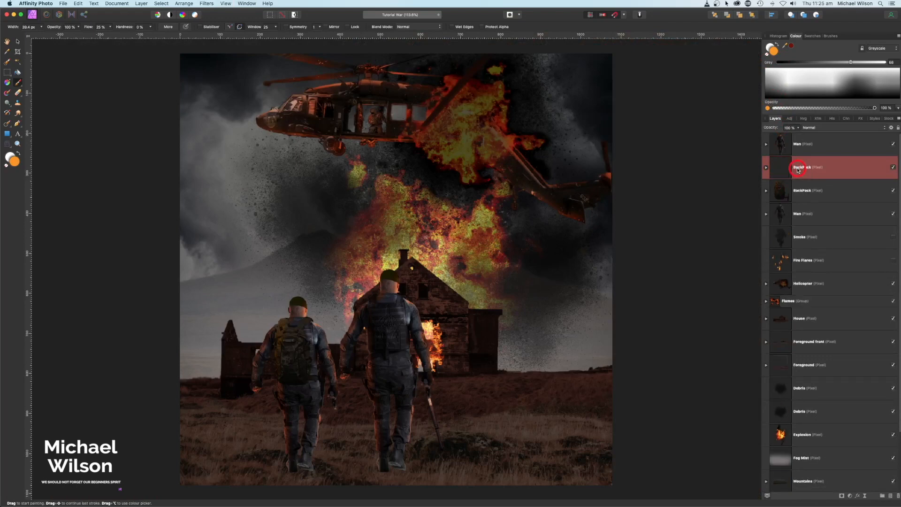
pyautogui.click(13, 40)
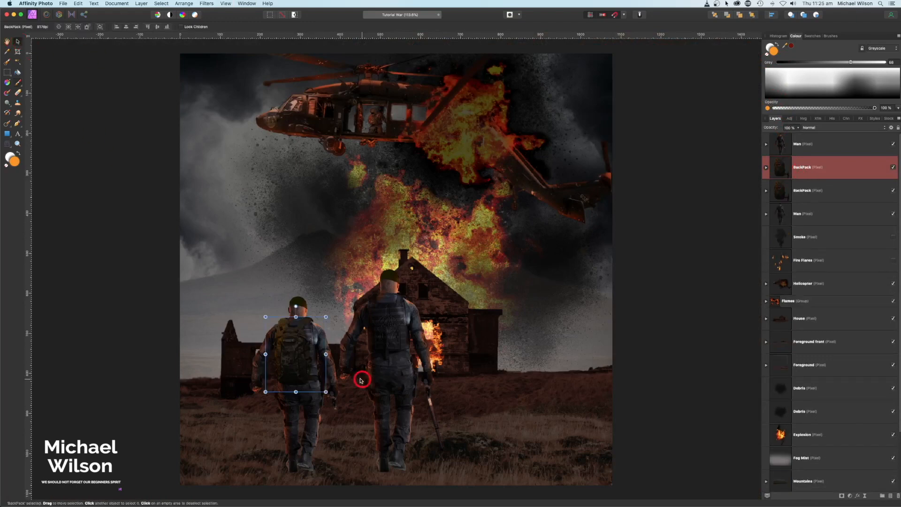
pyautogui.moveTo(362, 376); pyautogui.dragTo(544, 454)
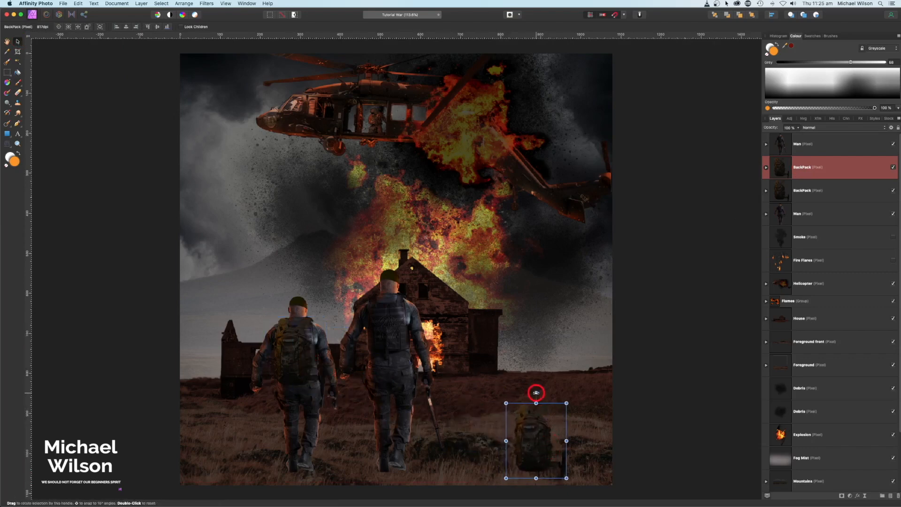
pyautogui.moveTo(536, 392); pyautogui.dragTo(554, 444)
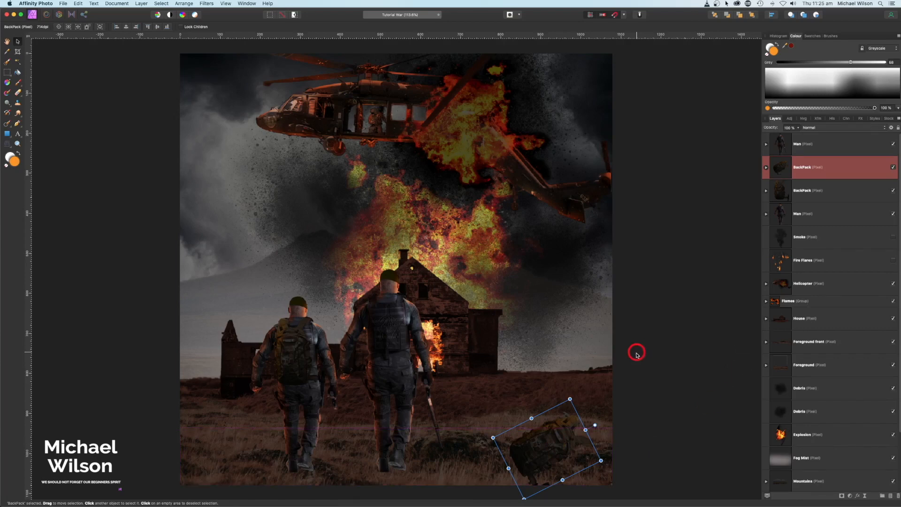
# Move the Foreground front layer to the top of the layer stack and nudge the lying backpack into place behind its grass
pyautogui.click(819, 344)
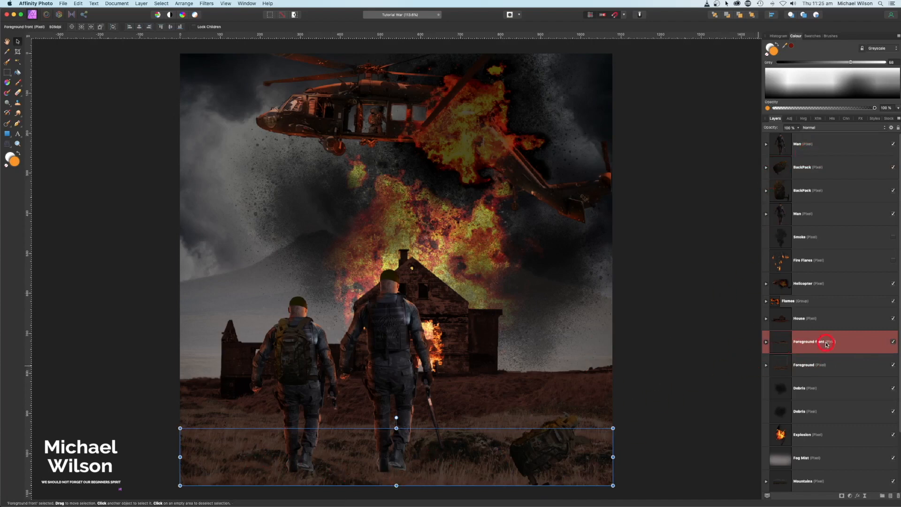
pyautogui.moveTo(825, 315); pyautogui.dragTo(812, 137)
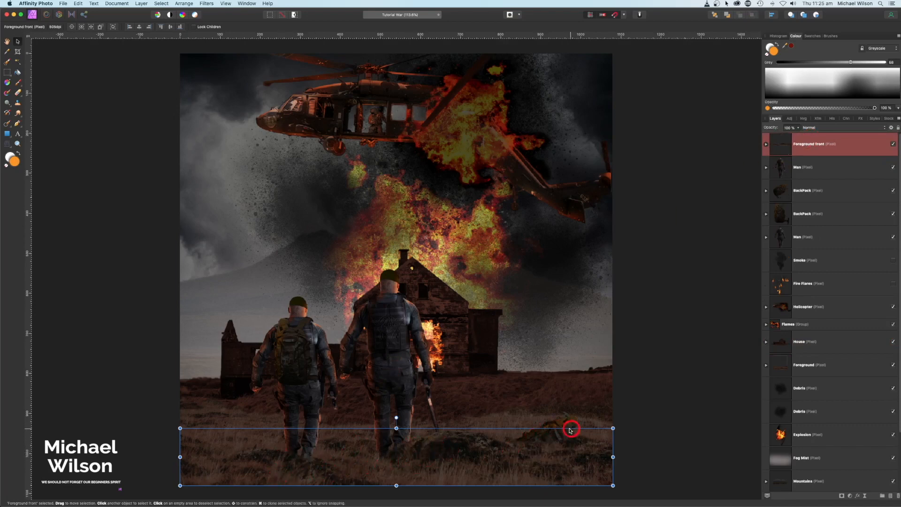
pyautogui.click(797, 195)
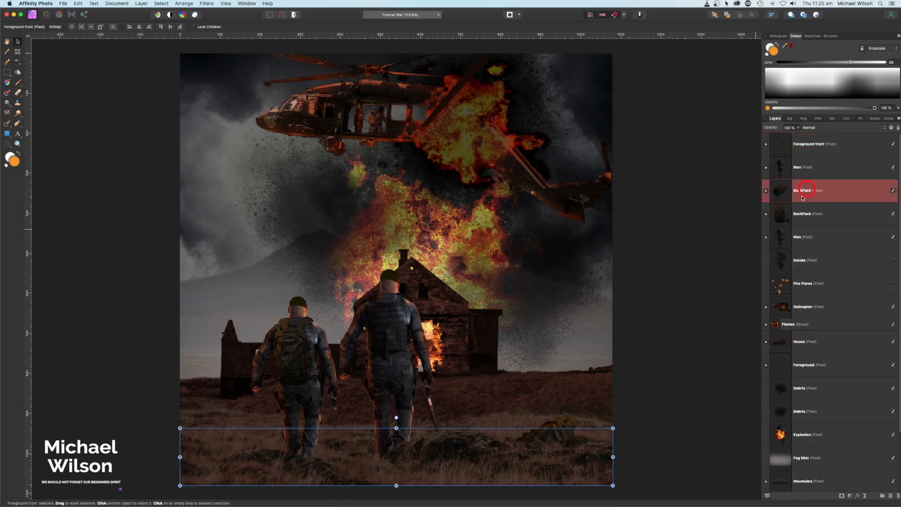
pyautogui.moveTo(564, 412); pyautogui.dragTo(566, 411)
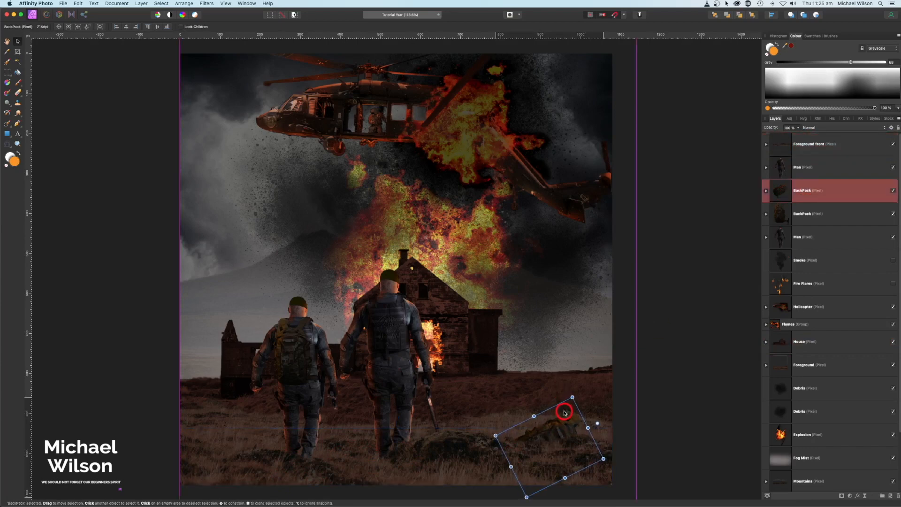
pyautogui.click(691, 408)
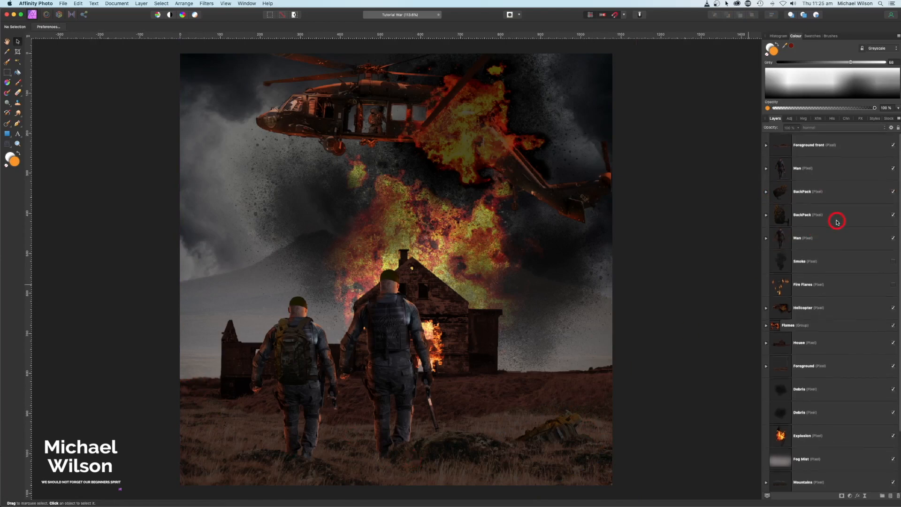
# Add a new pixel layer above the Foreground front layer and set its blend mode to Overlay
pyautogui.click(819, 146)
pyautogui.click(892, 495)
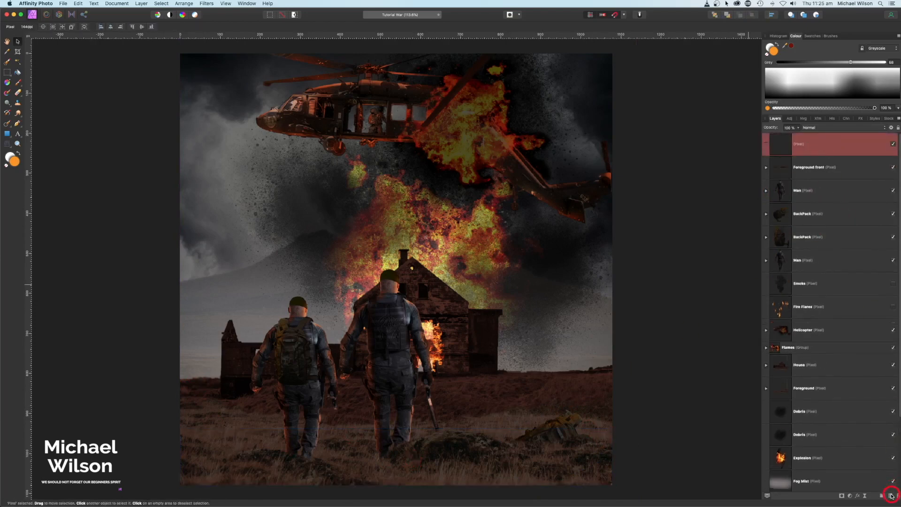
pyautogui.click(819, 131)
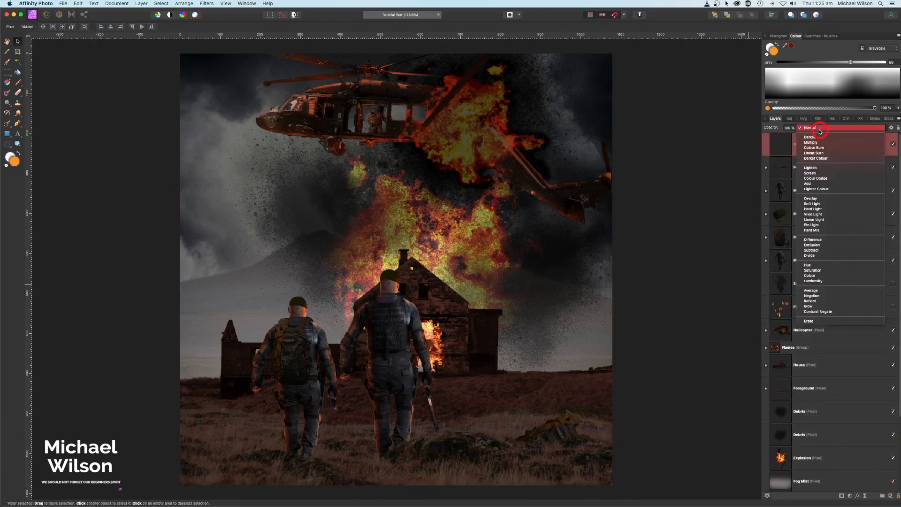
pyautogui.click(812, 198)
# Paint soft black shadows on the top Overlay layer over the ground at both men's feet with the Paint Brush
pyautogui.click(734, 69)
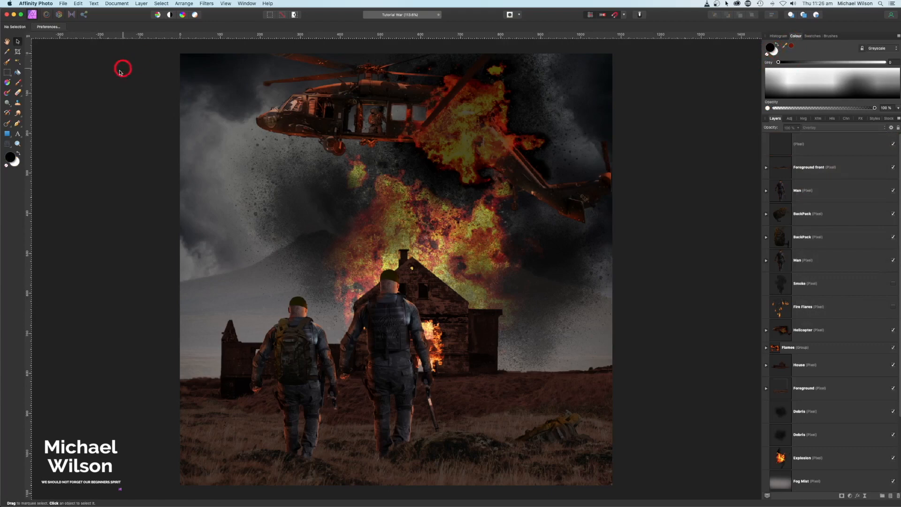
pyautogui.click(19, 85)
pyautogui.press('x')
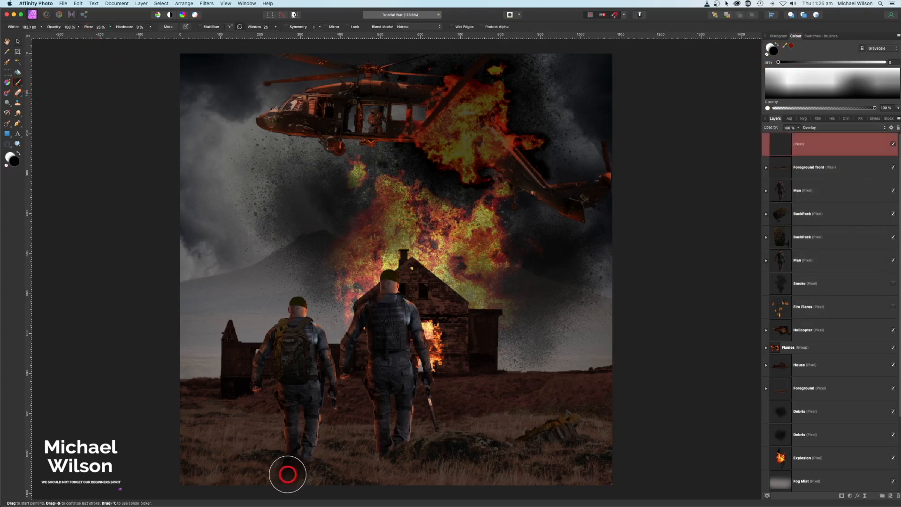
pyautogui.moveTo(287, 474)
pyautogui.mouseDown()
pyautogui.moveTo(309, 473)
pyautogui.moveTo(308, 483)
pyautogui.moveTo(283, 468)
pyautogui.moveTo(272, 482)
pyautogui.moveTo(320, 485)
pyautogui.mouseUp()
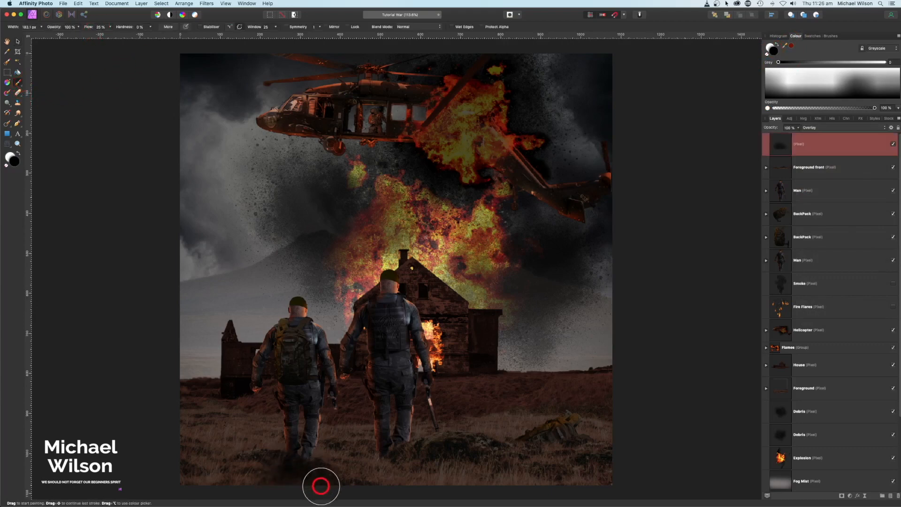
pyautogui.moveTo(418, 465)
pyautogui.mouseDown()
pyautogui.moveTo(393, 461)
pyautogui.moveTo(382, 475)
pyautogui.moveTo(397, 465)
pyautogui.moveTo(406, 477)
pyautogui.moveTo(403, 462)
pyautogui.moveTo(399, 475)
pyautogui.moveTo(377, 474)
pyautogui.mouseUp()
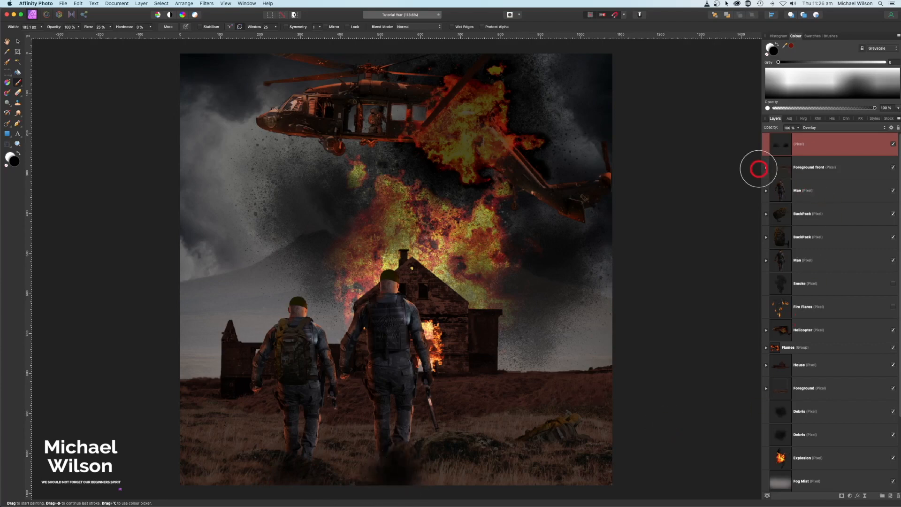
# Lower the Exposure adjustment nested in the Foreground front layer to about -6.2
pyautogui.click(766, 168)
pyautogui.doubleClick(782, 190)
pyautogui.click(672, 457)
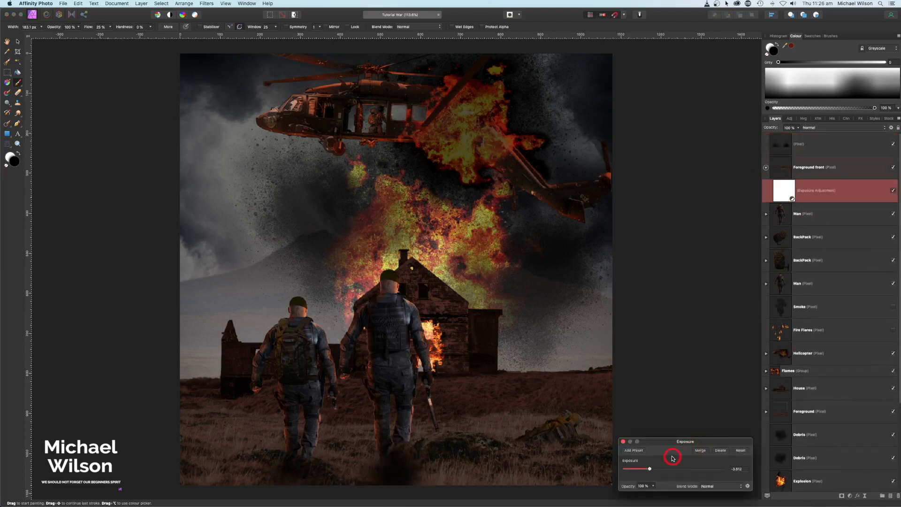
pyautogui.moveTo(648, 469); pyautogui.dragTo(645, 470)
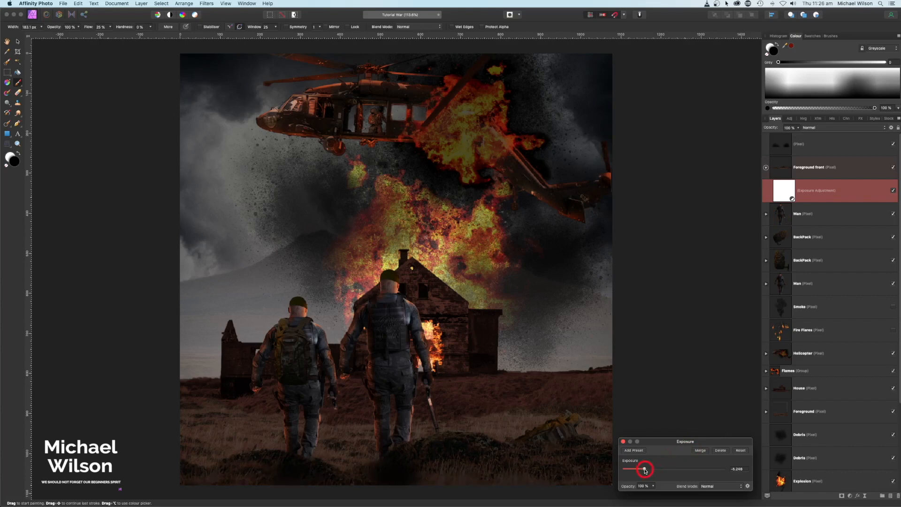
pyautogui.click(624, 444)
# Lower the Exposure adjustment nested in the Foreground layer to about -6.1
pyautogui.scroll(-4, 829, 298)
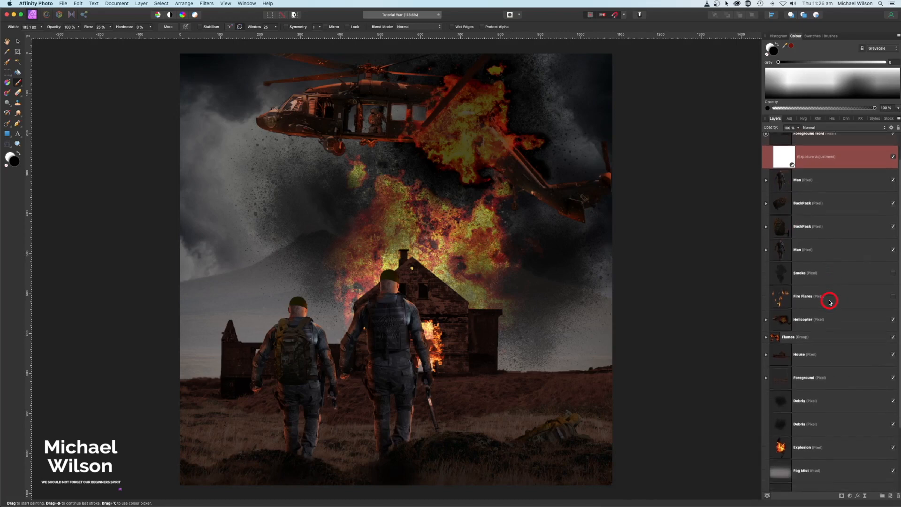
pyautogui.click(830, 323)
pyautogui.click(788, 324)
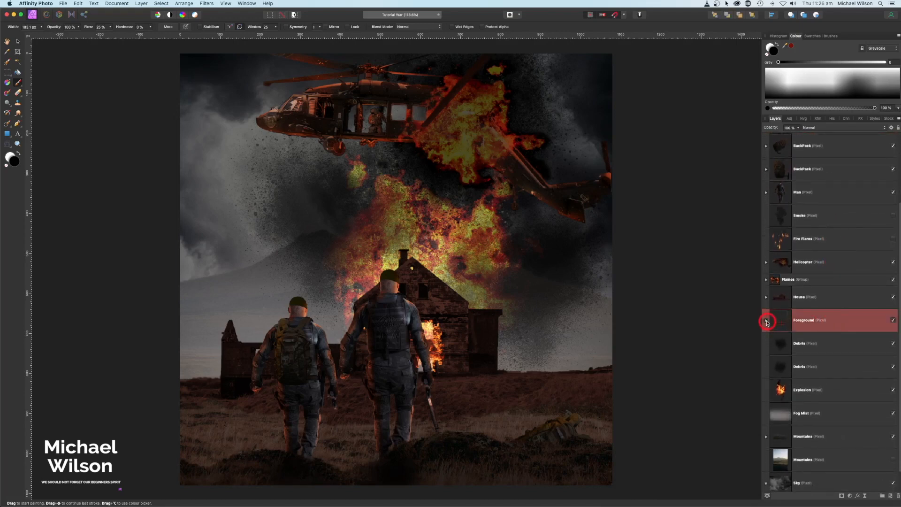
pyautogui.click(767, 321)
pyautogui.doubleClick(784, 346)
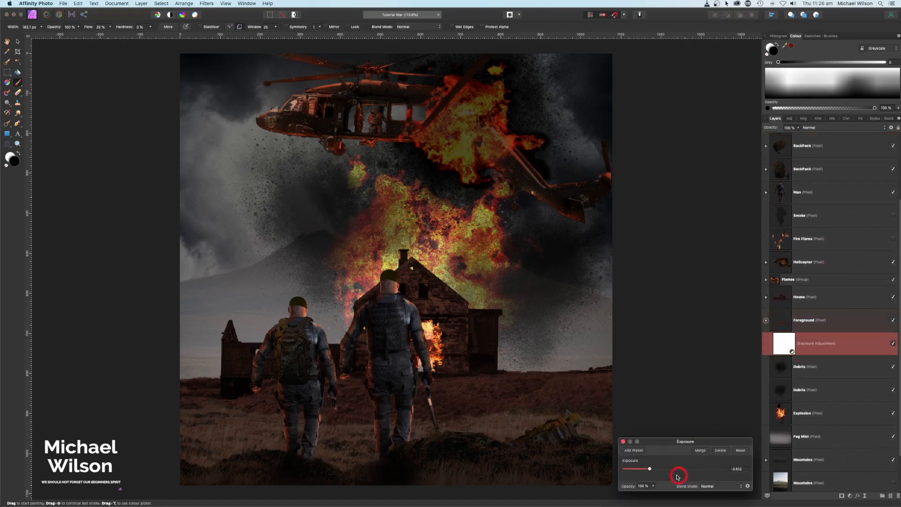
pyautogui.moveTo(646, 470); pyautogui.dragTo(643, 471)
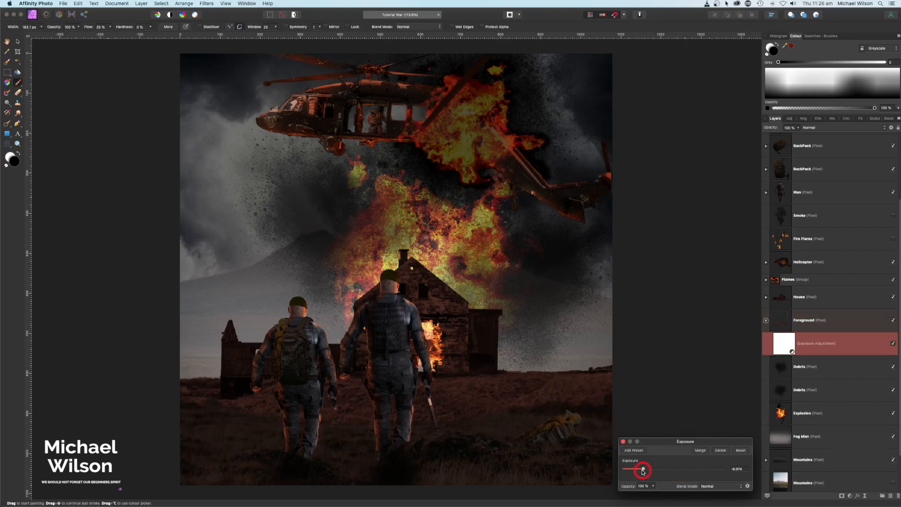
pyautogui.click(623, 442)
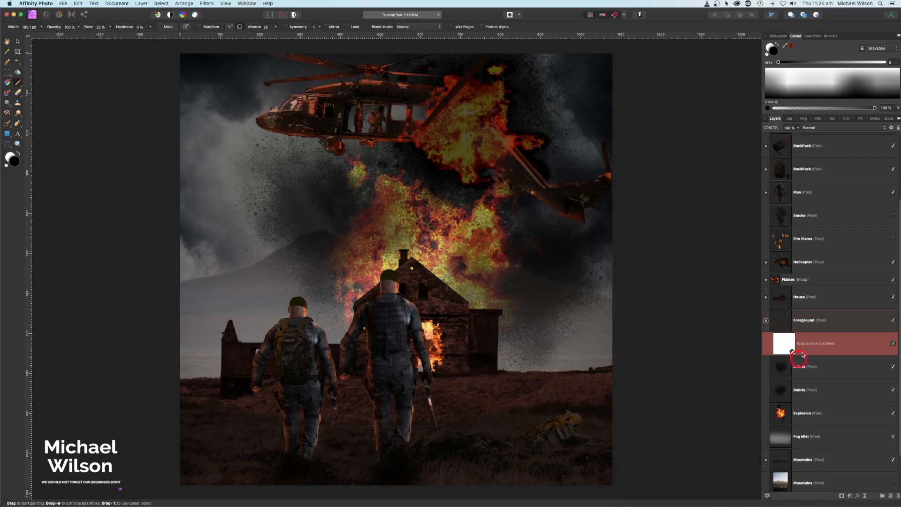
# Lower the Exposure adjustment nested in the House layer to about -4.7 and collapse the layer
pyautogui.scroll(-1, 812, 272)
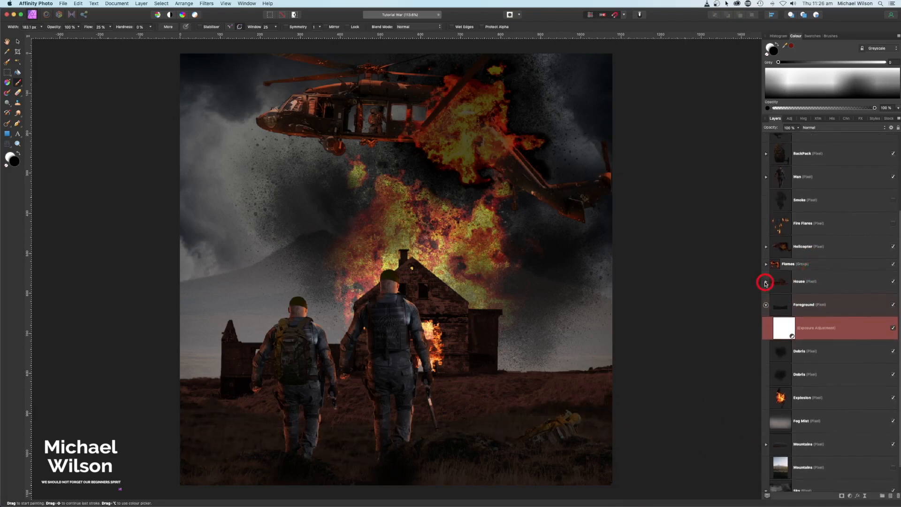
pyautogui.click(766, 282)
pyautogui.doubleClick(785, 331)
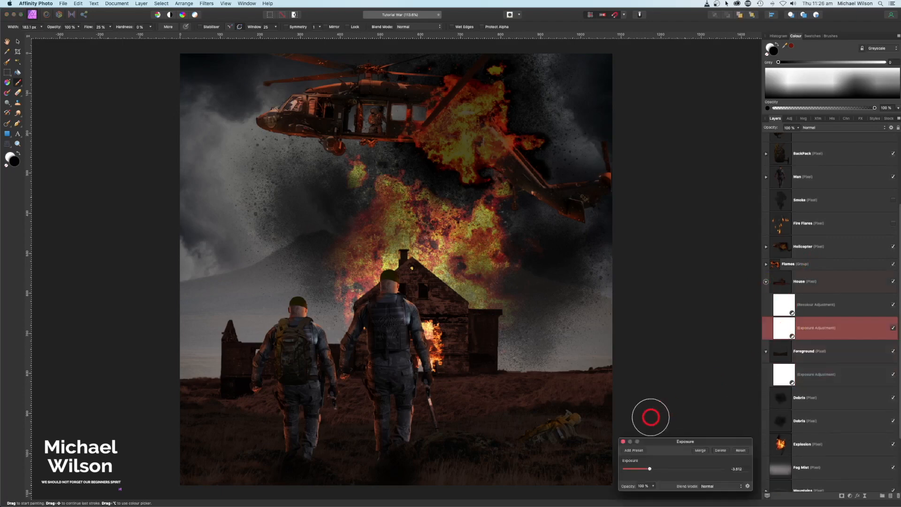
pyautogui.moveTo(648, 469); pyautogui.dragTo(645, 470)
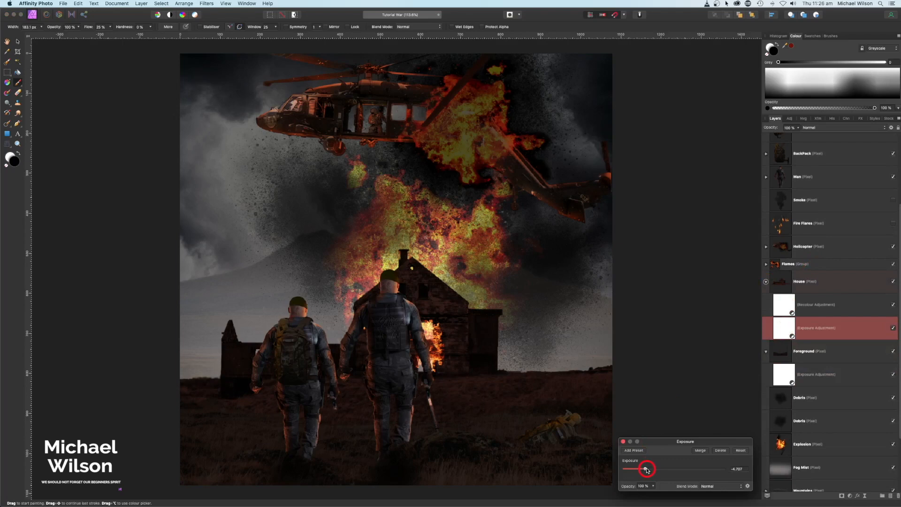
pyautogui.click(624, 442)
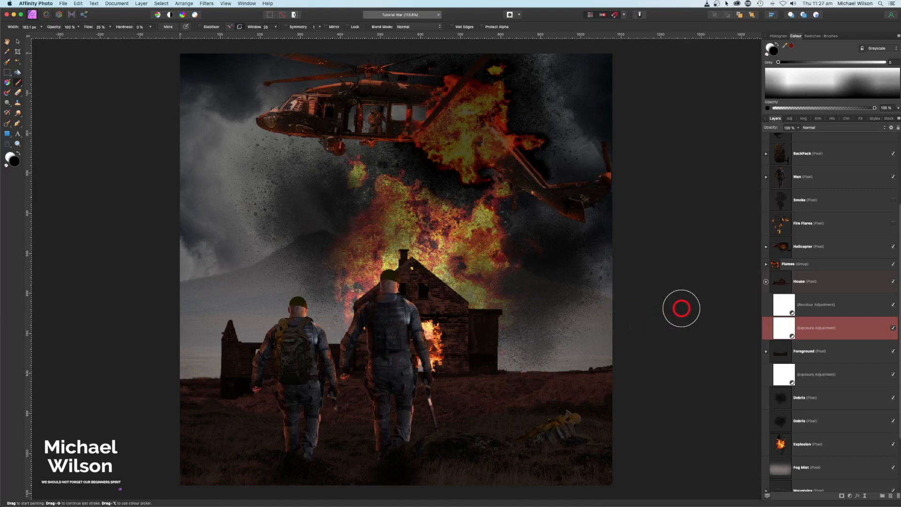
pyautogui.click(766, 283)
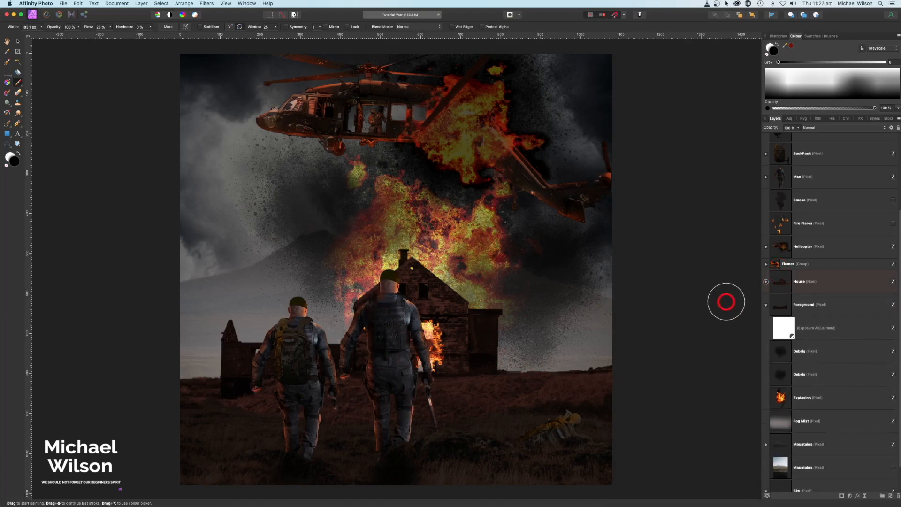
# Show the Smoke layer, move it to the right side of the flames and scale it down
pyautogui.scroll(-1, 726, 299)
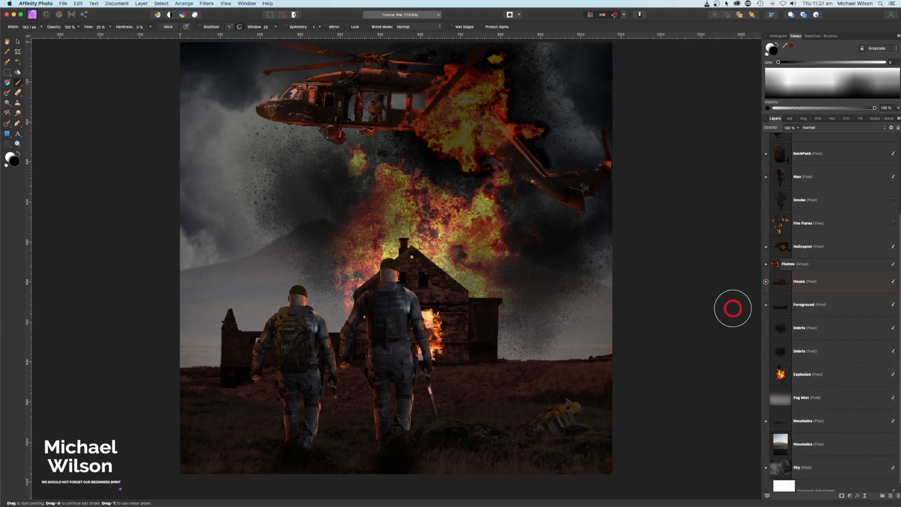
pyautogui.scroll(2, 748, 303)
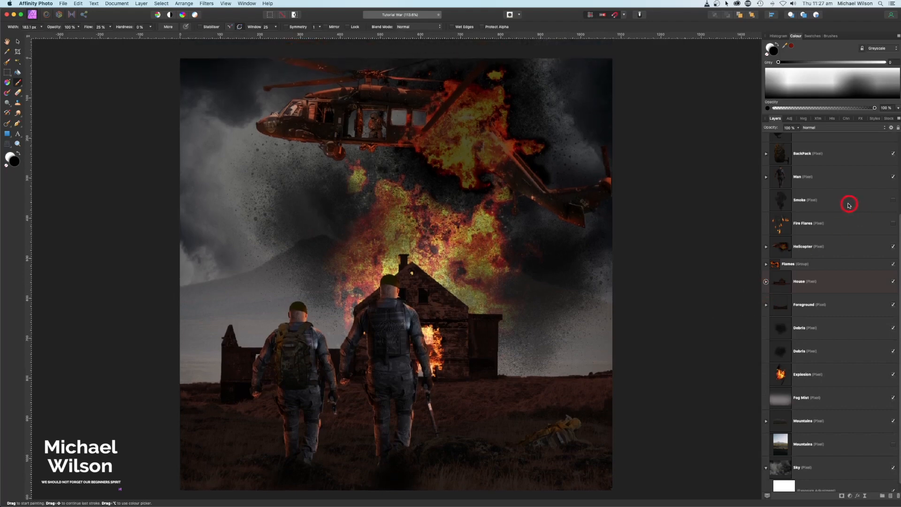
pyautogui.click(893, 203)
pyautogui.click(860, 203)
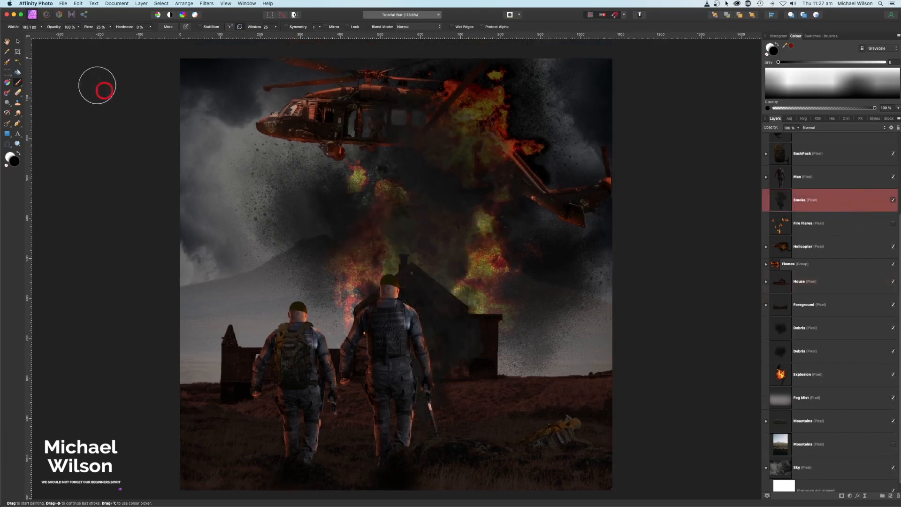
pyautogui.click(17, 41)
pyautogui.moveTo(411, 217); pyautogui.dragTo(483, 233)
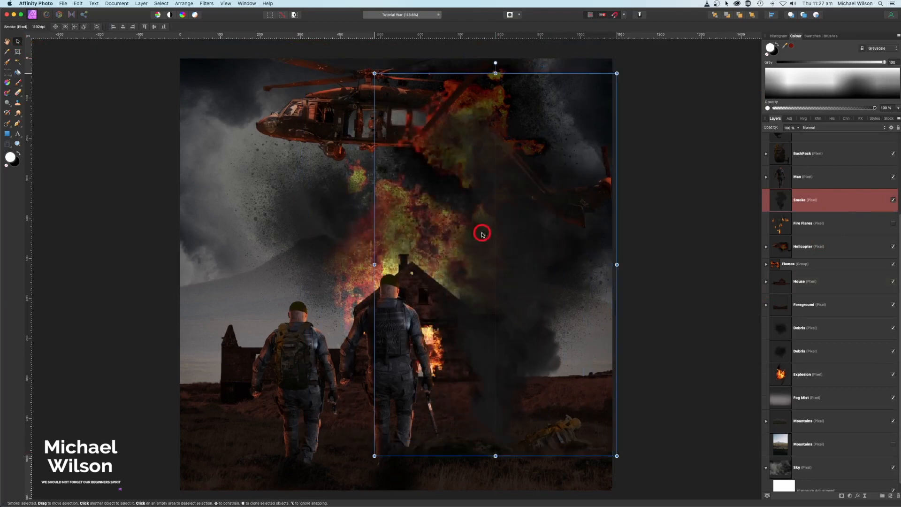
pyautogui.moveTo(617, 74); pyautogui.dragTo(576, 136)
pyautogui.moveTo(545, 204); pyautogui.dragTo(560, 184)
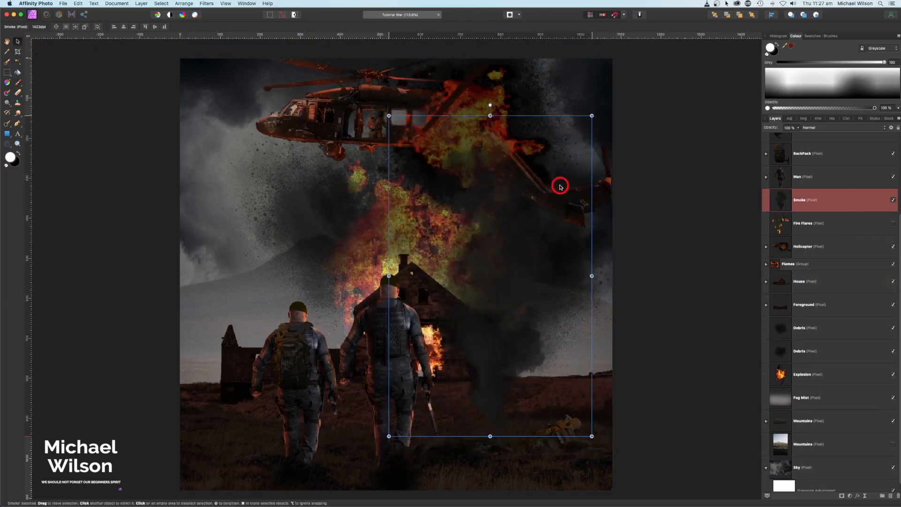
# Place the Smoke layer directly beneath the House layer, tilted clockwise toward the upper right, at 80% opacity
pyautogui.moveTo(835, 207); pyautogui.dragTo(807, 287)
pyautogui.moveTo(490, 104); pyautogui.dragTo(611, 135)
pyautogui.click(798, 128)
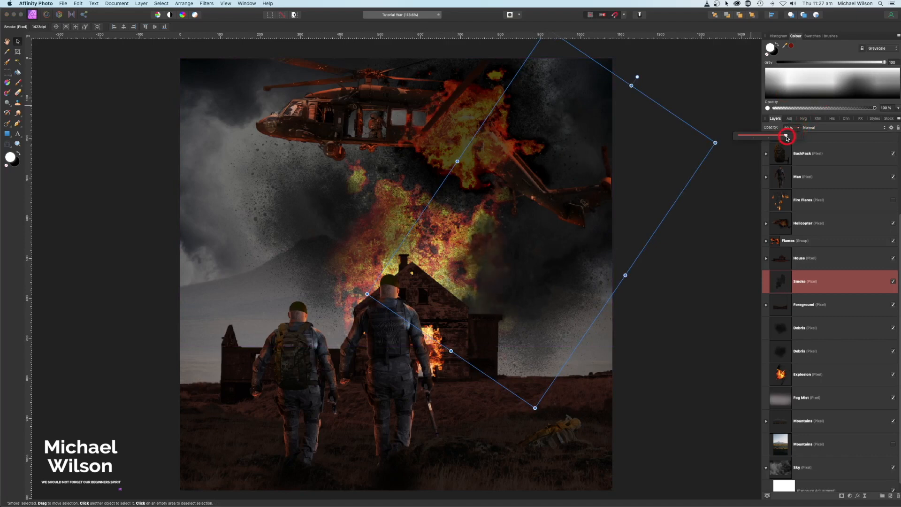
# Duplicate the Smoke layer, flip the copy horizontally and move it to the left side of the flames
pyautogui.click(806, 285)
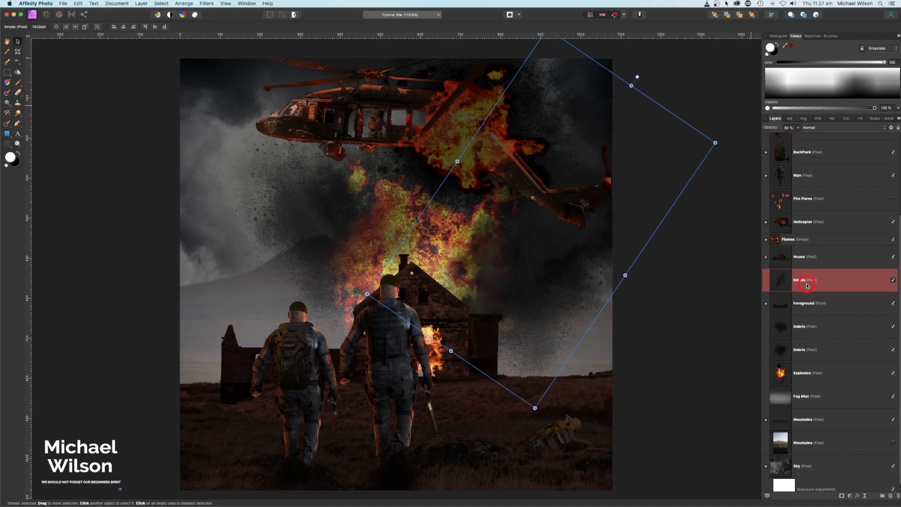
pyautogui.press('super+j')
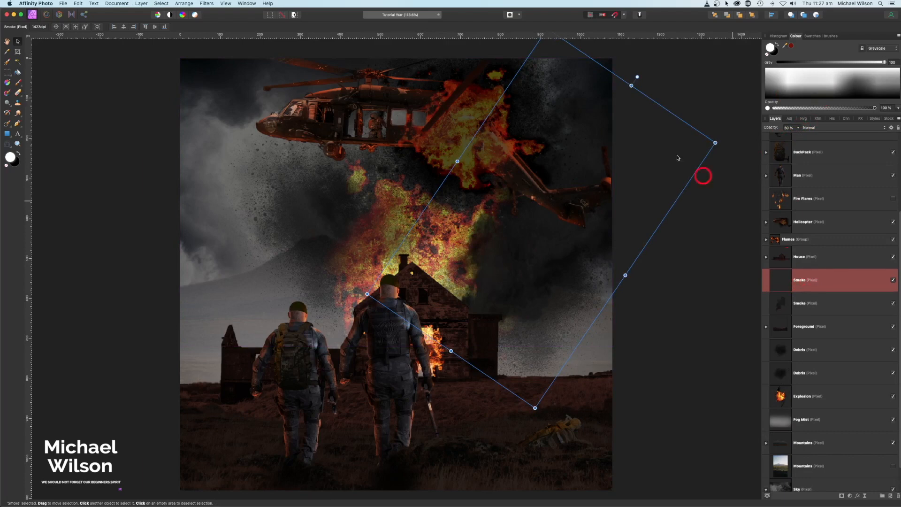
pyautogui.click(176, 5)
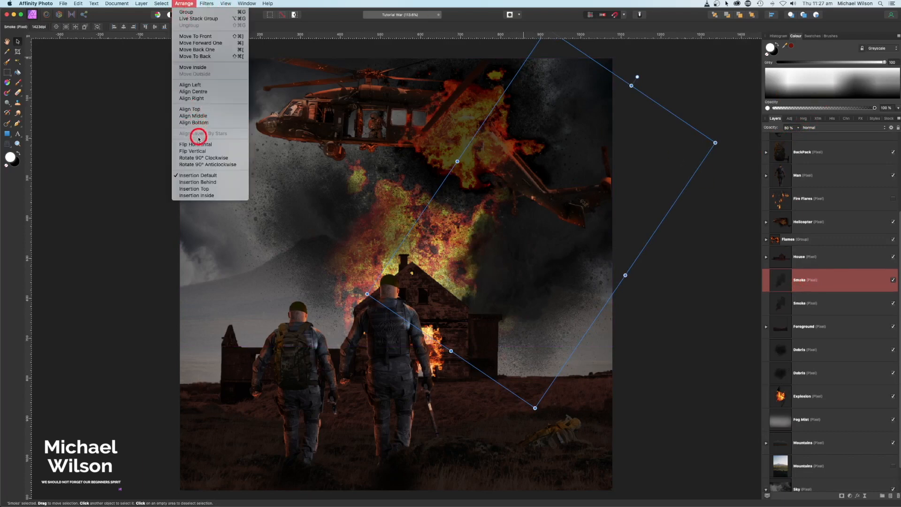
pyautogui.click(212, 144)
pyautogui.moveTo(520, 168); pyautogui.dragTo(247, 165)
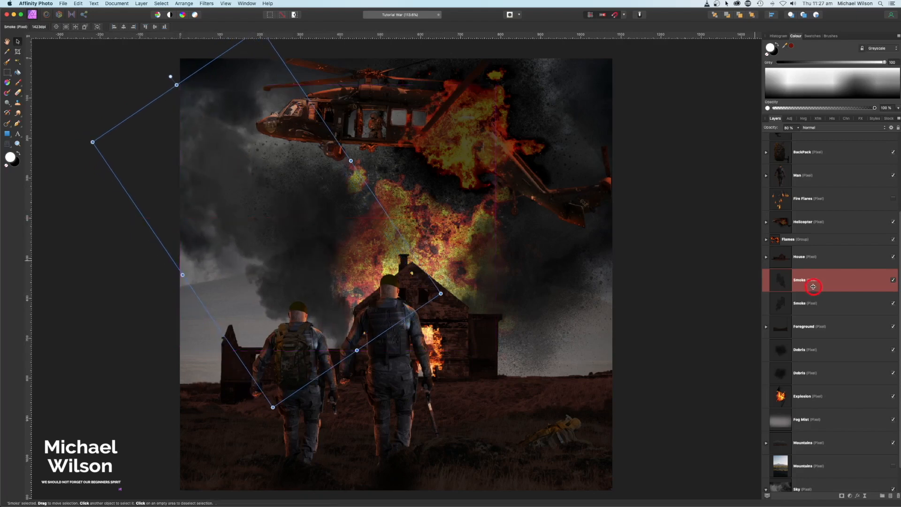
# Duplicate the Smoke layer again, move the copy above Foreground front and lay it across the ground over the men's legs
pyautogui.press('super+j')
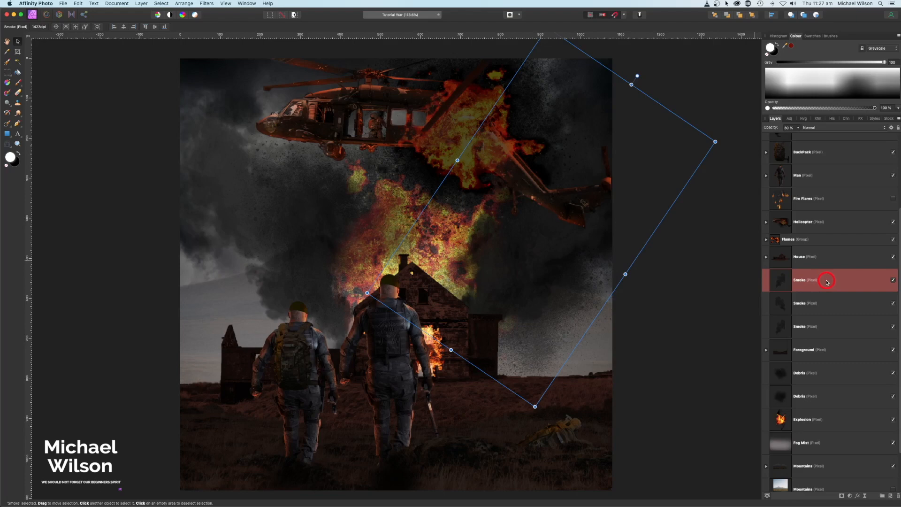
pyautogui.scroll(4, 826, 282)
pyautogui.scroll(-1, 827, 282)
pyautogui.moveTo(822, 332); pyautogui.dragTo(810, 143)
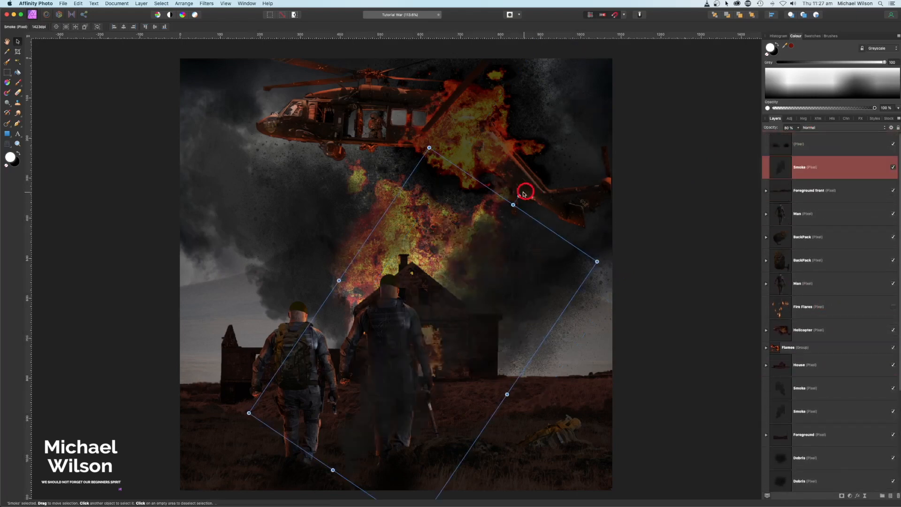
pyautogui.moveTo(519, 195); pyautogui.dragTo(612, 405)
pyautogui.click(720, 316)
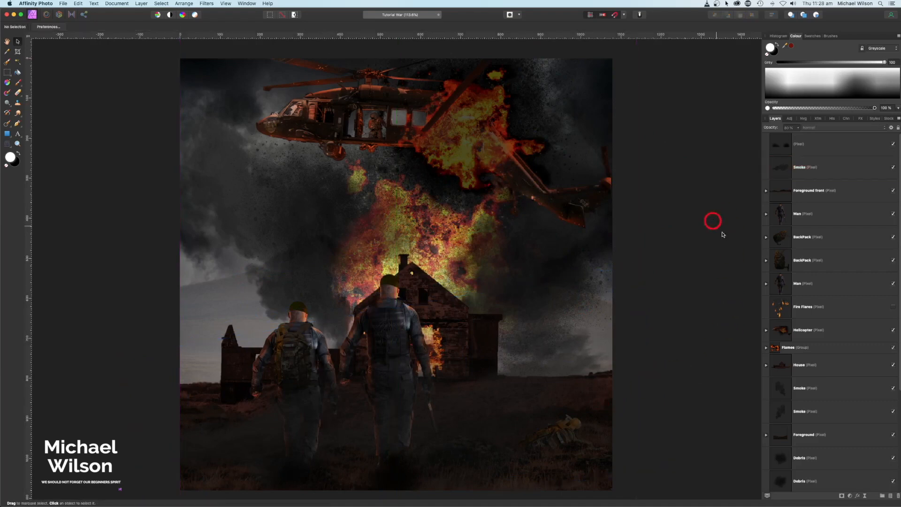
# Lower the Exposure adjustment nested in the Mountains layer to about -7
pyautogui.scroll(-6, 802, 298)
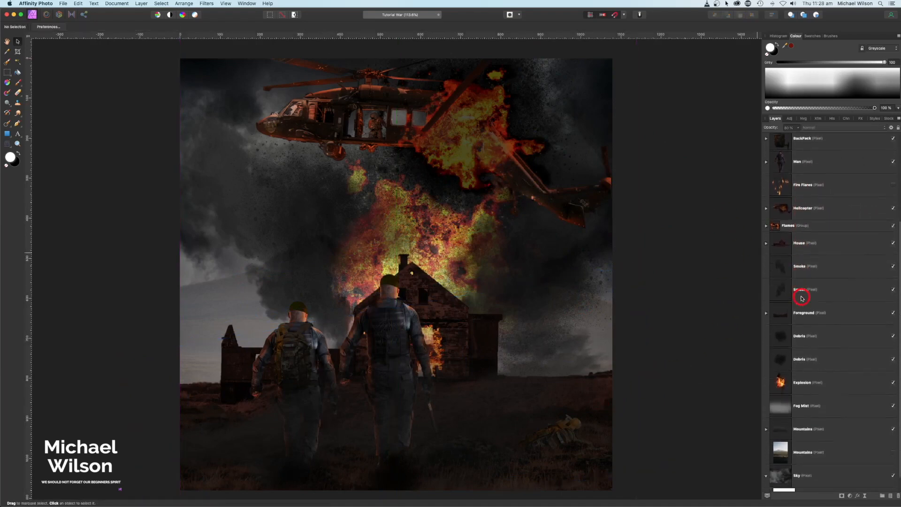
pyautogui.click(766, 411)
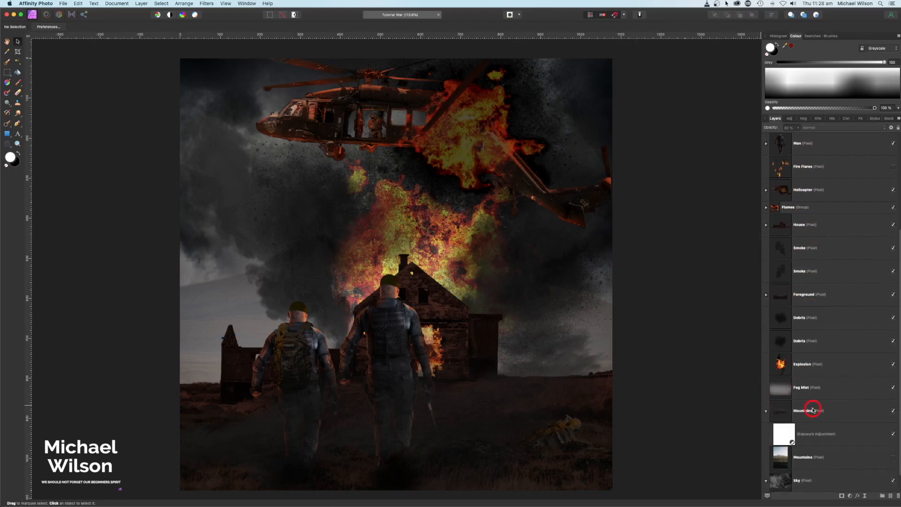
pyautogui.scroll(-1, 805, 396)
pyautogui.doubleClick(782, 409)
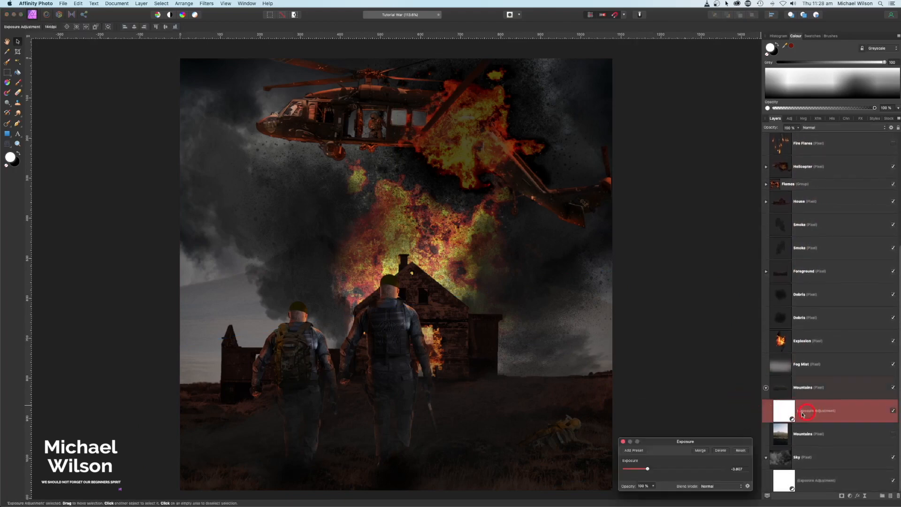
pyautogui.moveTo(646, 468); pyautogui.dragTo(643, 468)
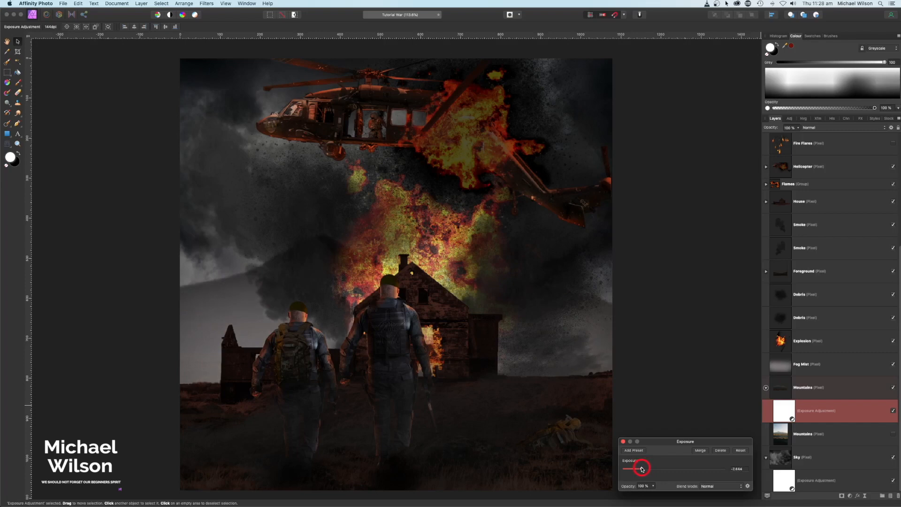
pyautogui.moveTo(642, 469); pyautogui.dragTo(641, 469)
# Show the Fire Flares layer and move it up and right, beneath the burning helicopter tail
pyautogui.scroll(4, 798, 294)
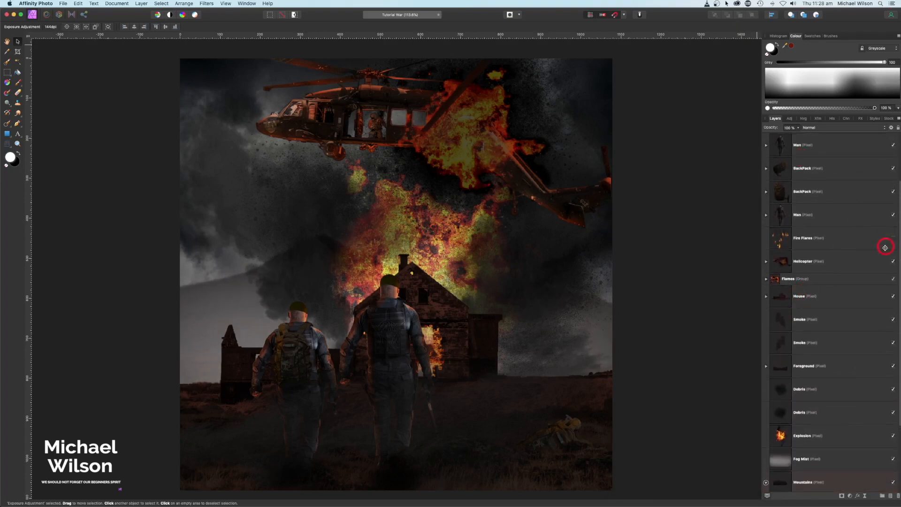
pyautogui.click(829, 237)
pyautogui.click(892, 238)
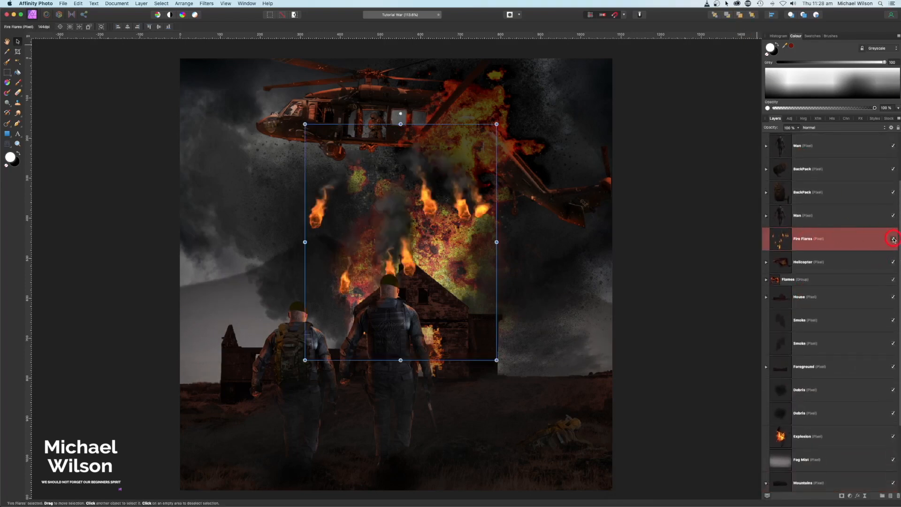
pyautogui.moveTo(437, 187); pyautogui.dragTo(486, 148)
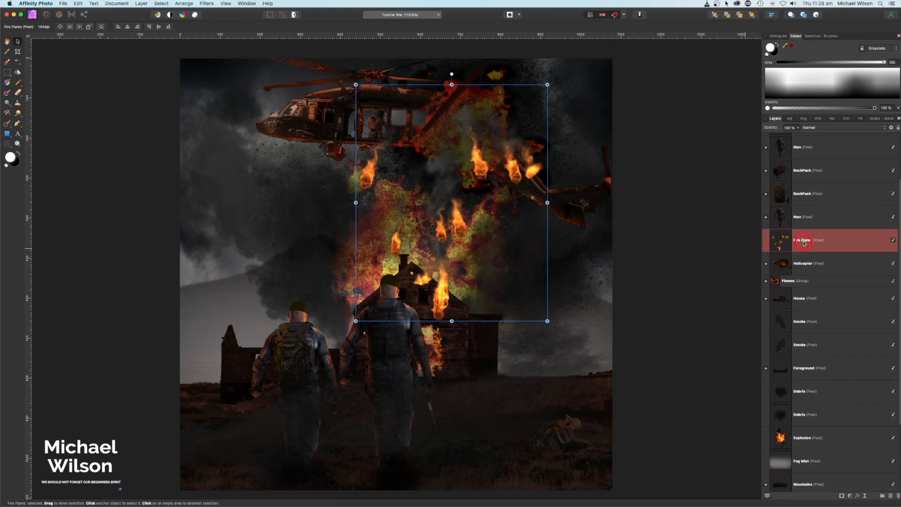
# Duplicate the Fire Flares layer, scale the copy down, and place it rotated clockwise below the helicopter's cabin
pyautogui.press('super+j')
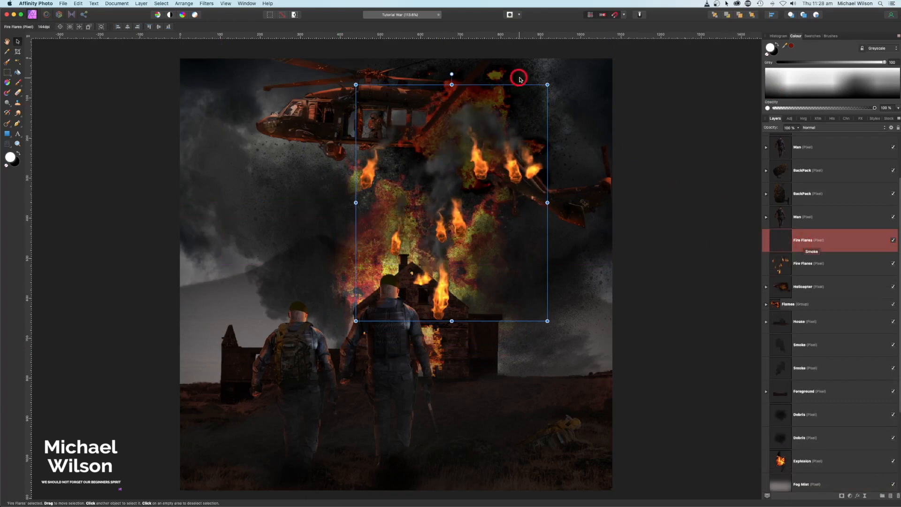
pyautogui.moveTo(548, 85); pyautogui.dragTo(488, 158)
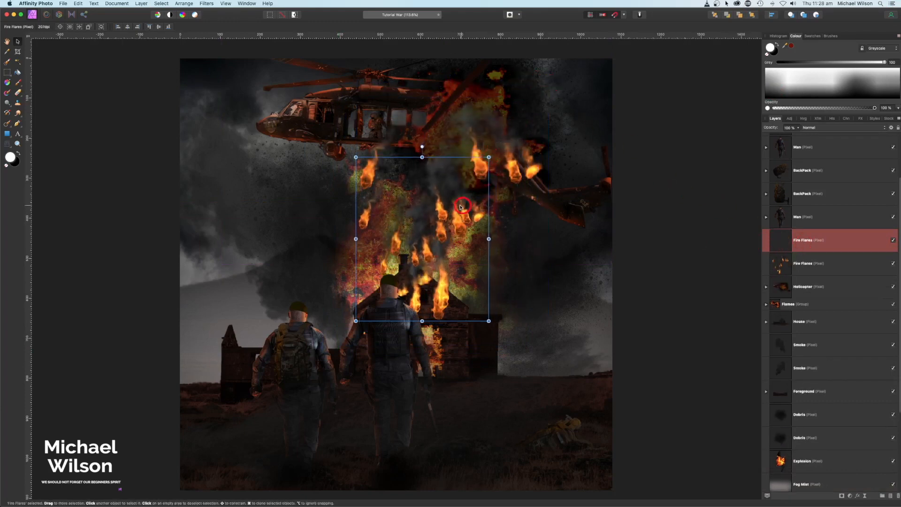
pyautogui.moveTo(459, 206); pyautogui.dragTo(411, 168)
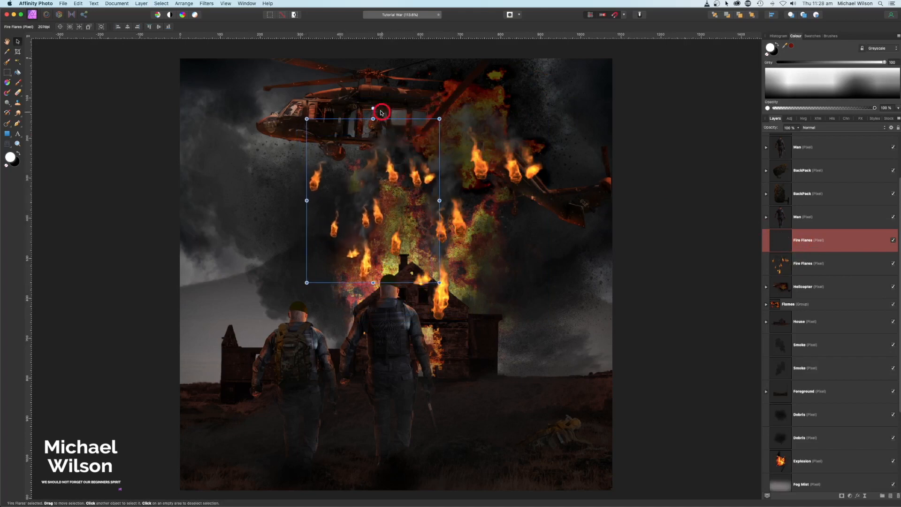
pyautogui.moveTo(374, 111); pyautogui.dragTo(420, 131)
pyautogui.click(655, 158)
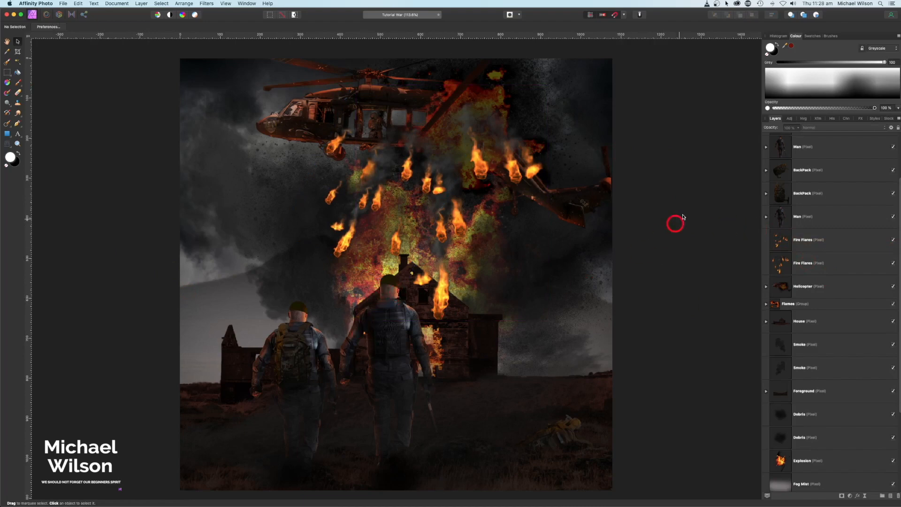
# Paint black on the mask of the upper Man layer's top Exposure adjustment, over the soldiers' heads and upper backs
pyautogui.click(766, 148)
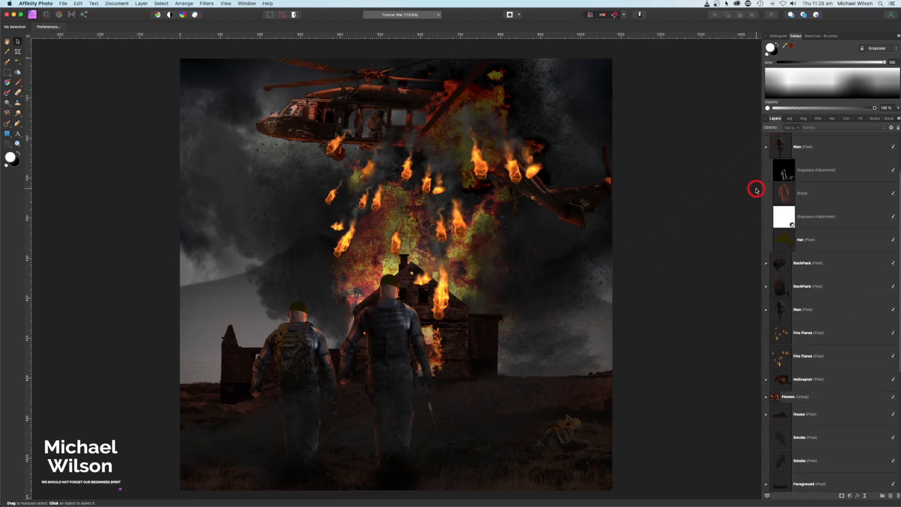
pyautogui.click(783, 172)
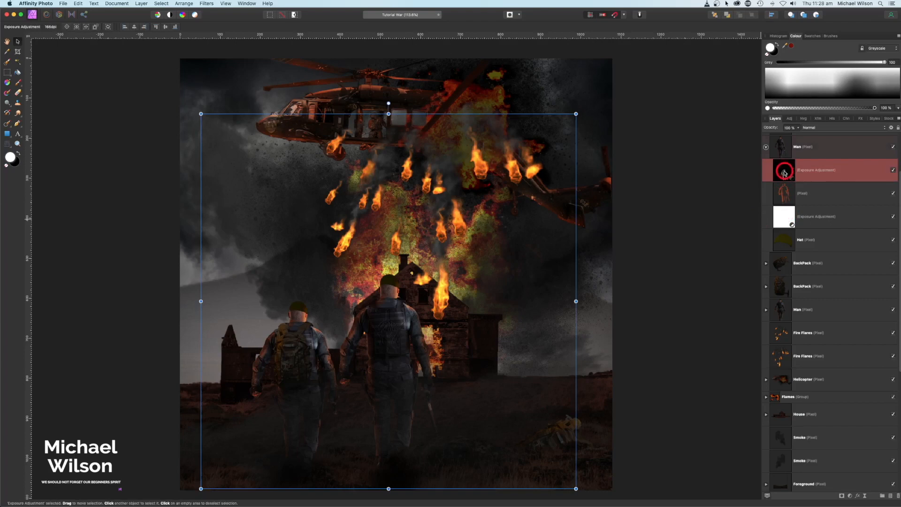
pyautogui.click(18, 83)
pyautogui.click(772, 47)
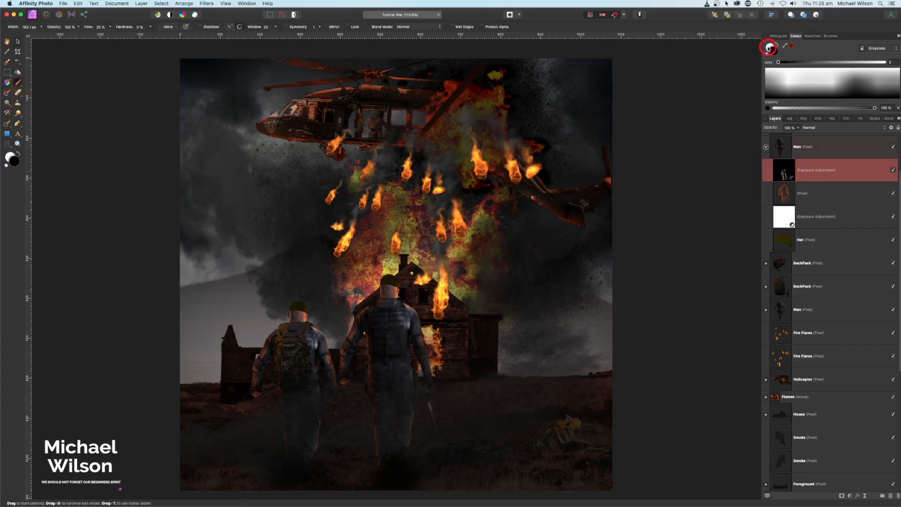
pyautogui.moveTo(395, 298)
pyautogui.mouseDown()
pyautogui.moveTo(392, 288)
pyautogui.moveTo(384, 322)
pyautogui.mouseUp()
pyautogui.moveTo(305, 322)
pyautogui.mouseDown()
pyautogui.moveTo(292, 318)
pyautogui.moveTo(303, 315)
pyautogui.mouseUp()
pyautogui.moveTo(393, 296)
pyautogui.mouseDown()
pyautogui.moveTo(406, 322)
pyautogui.moveTo(408, 314)
pyautogui.mouseUp()
pyautogui.moveTo(301, 350); pyautogui.dragTo(316, 332)
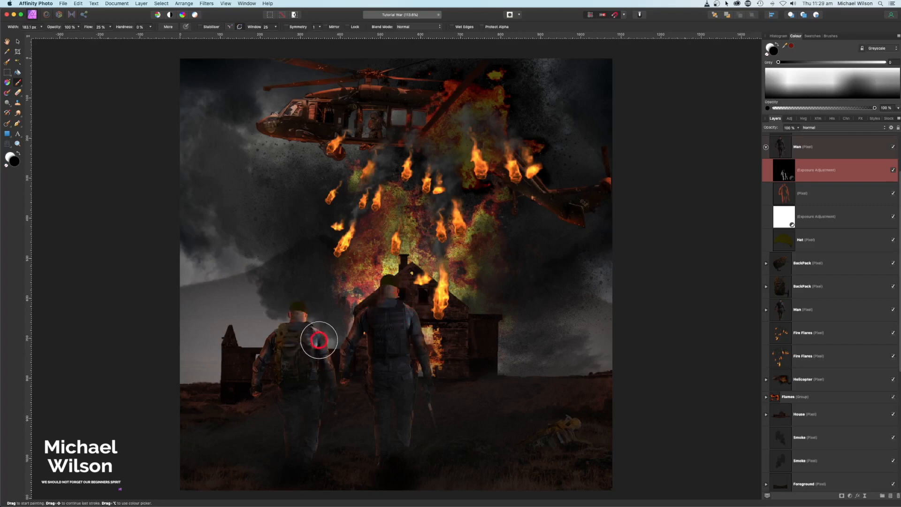
# Check the lower Man layer's nested Exposure adjustment and collapse both Man layers
pyautogui.click(766, 311)
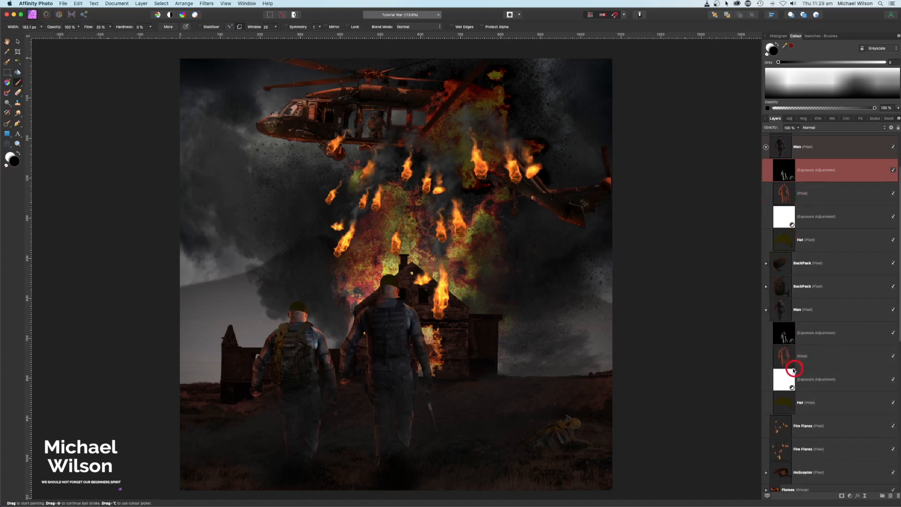
pyautogui.click(783, 336)
pyautogui.click(767, 311)
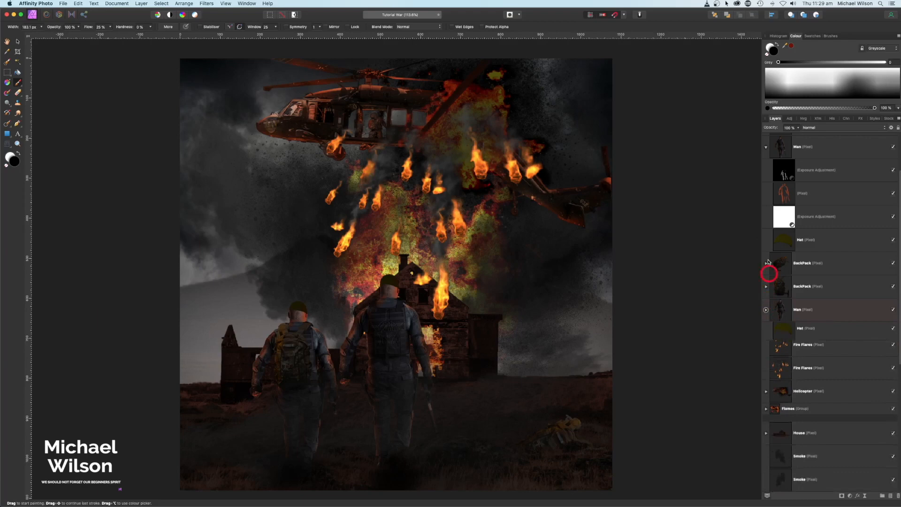
pyautogui.click(767, 147)
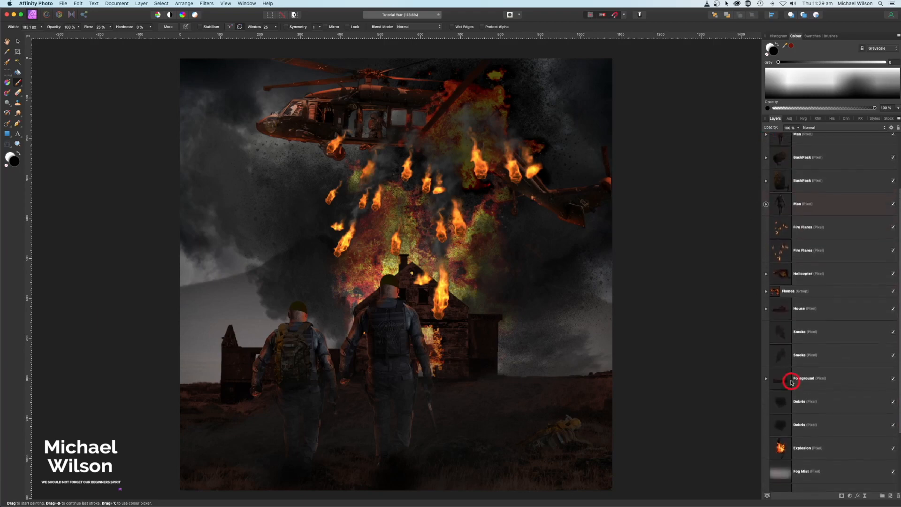
# Add a new pixel layer above all layers and choose a 2500 px brush from Free Fog Photoshop Brushes 10
pyautogui.scroll(3, 791, 382)
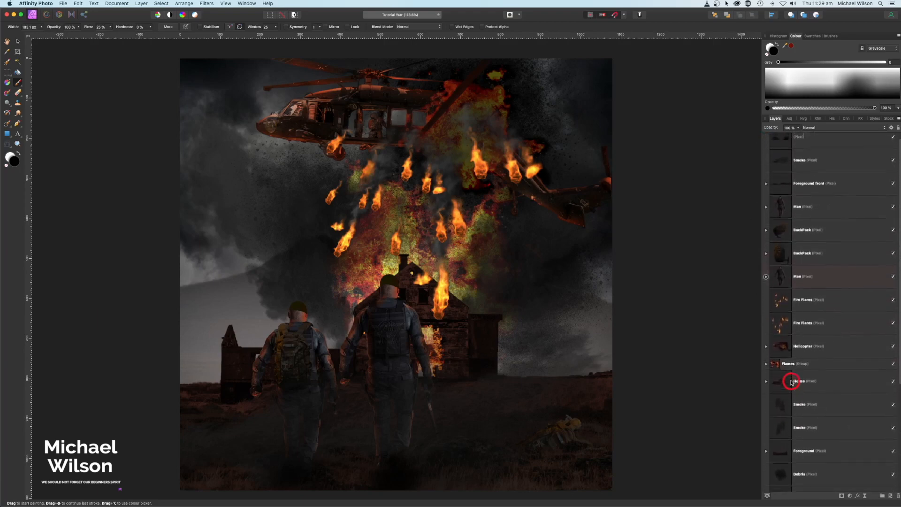
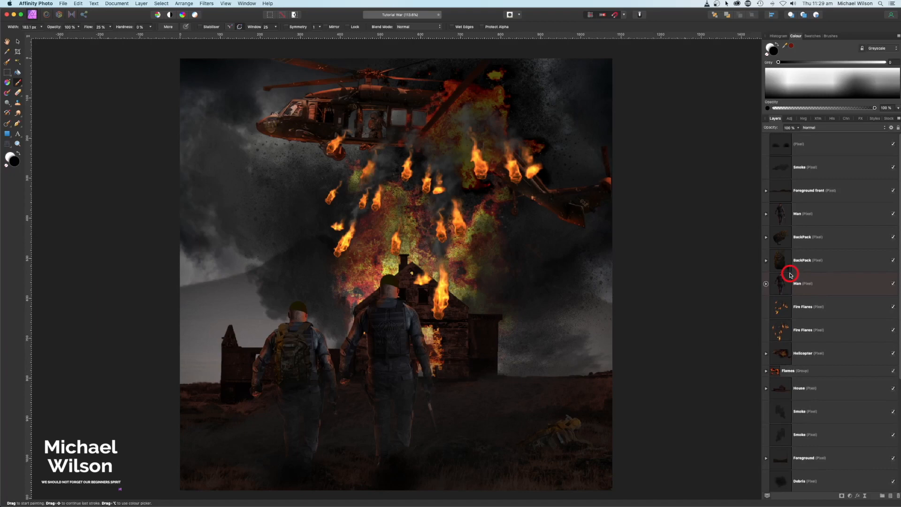
pyautogui.click(830, 138)
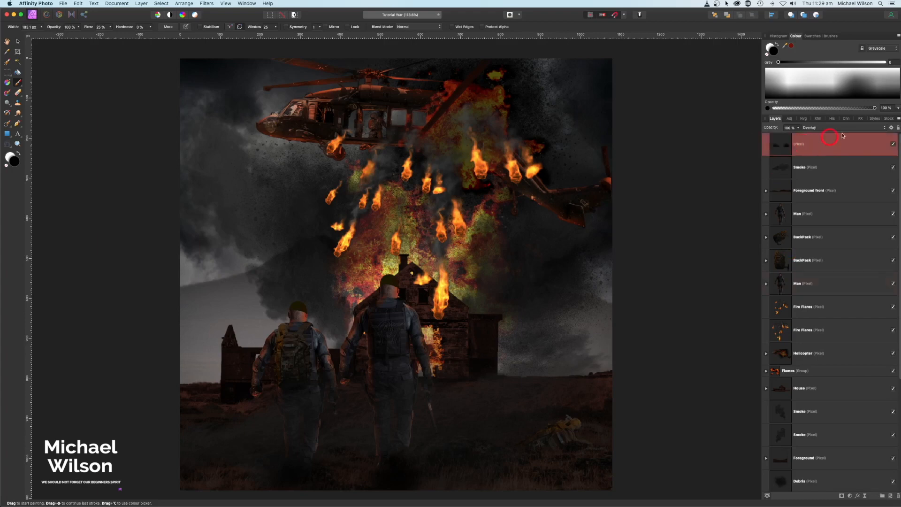
pyautogui.click(891, 494)
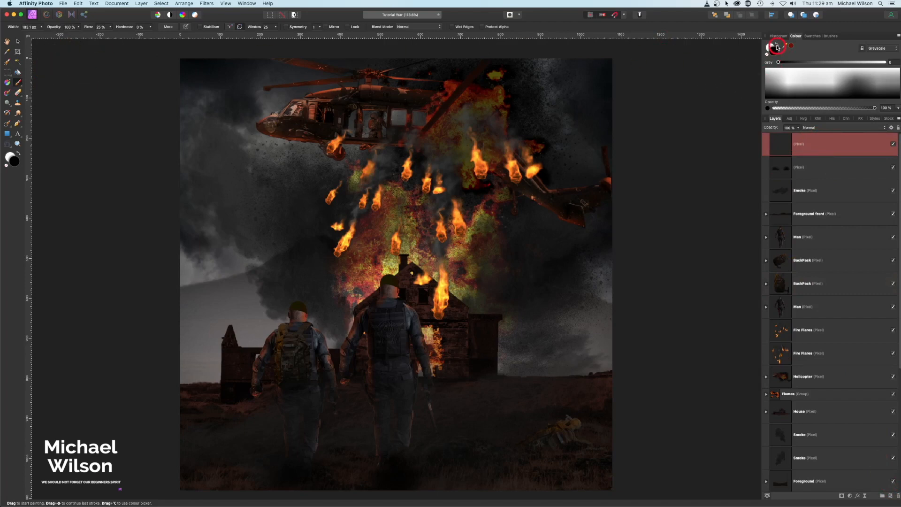
pyautogui.click(831, 36)
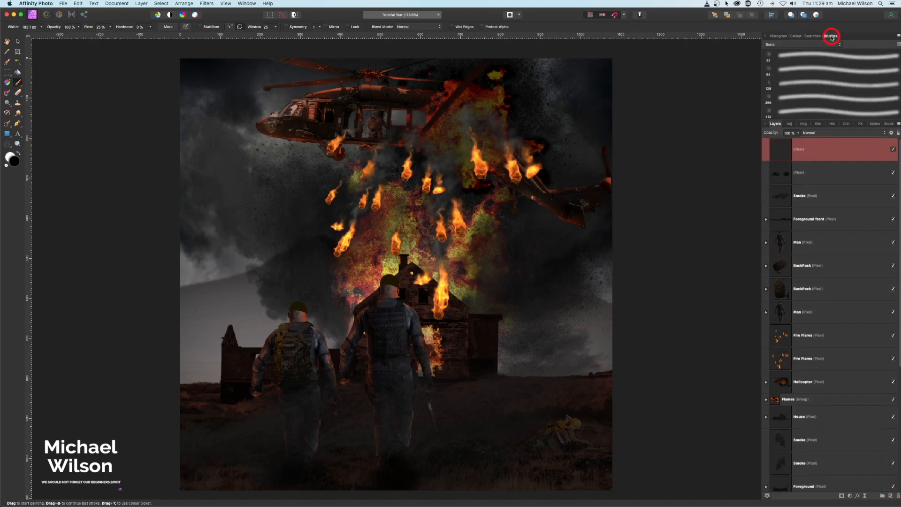
pyautogui.click(795, 45)
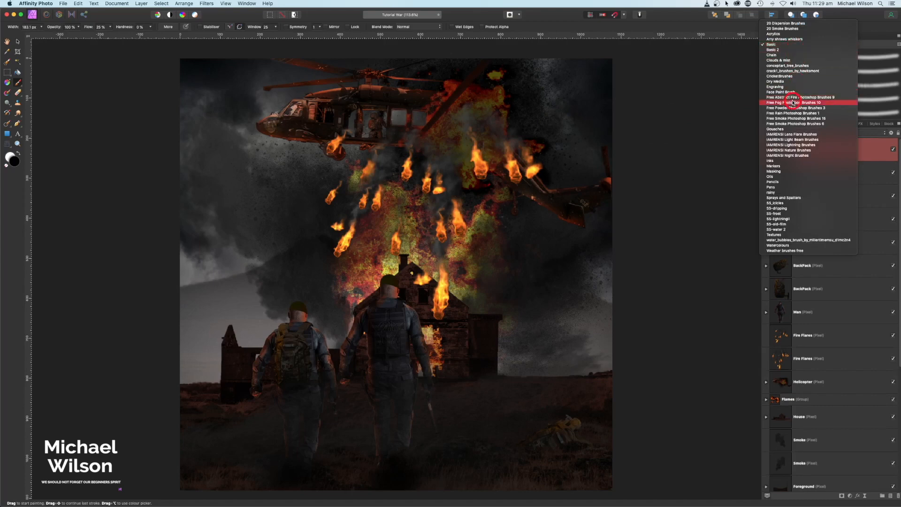
pyautogui.click(793, 102)
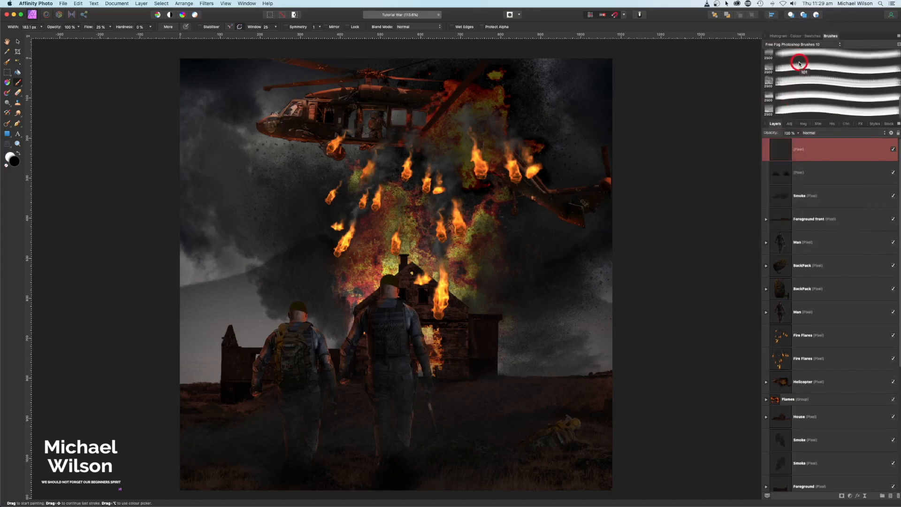
pyautogui.click(796, 113)
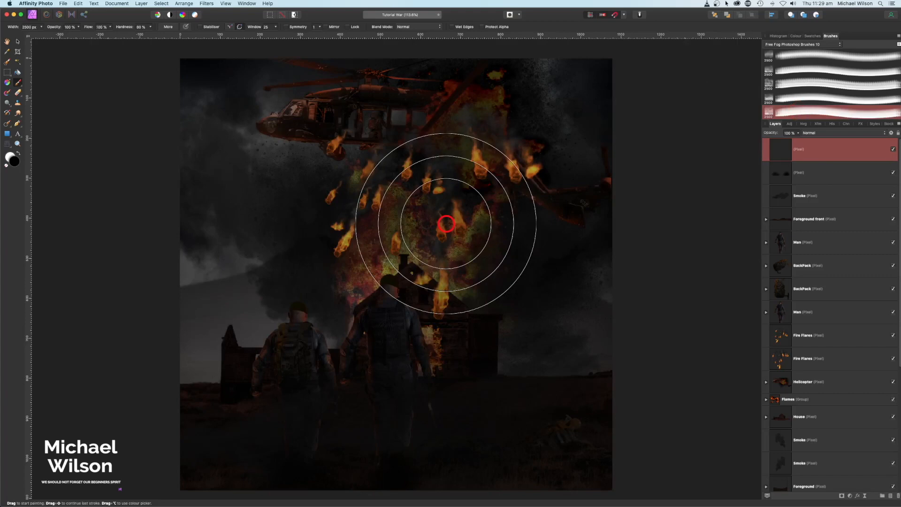
# Set the brush colour to light grey and paint fog over the ground and the soldiers' legs on the new layer
pyautogui.scroll(-3, 446, 223)
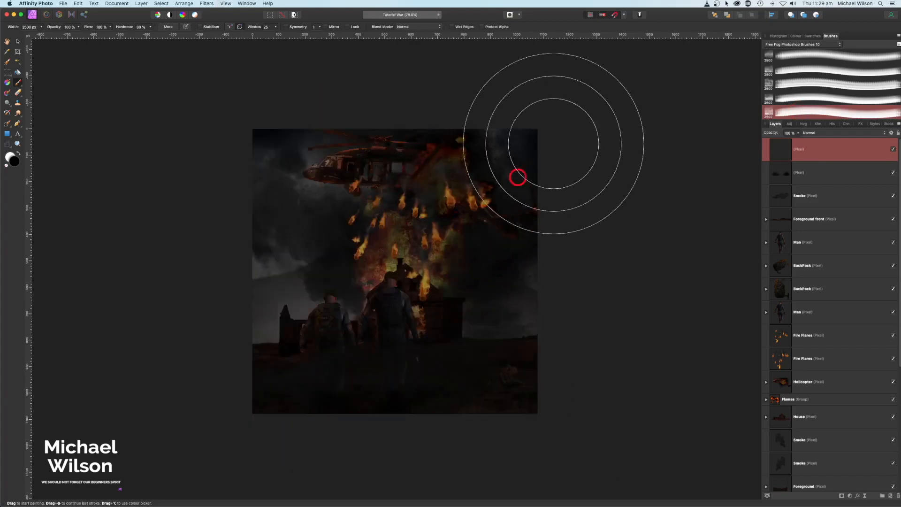
pyautogui.click(796, 37)
pyautogui.doubleClick(772, 48)
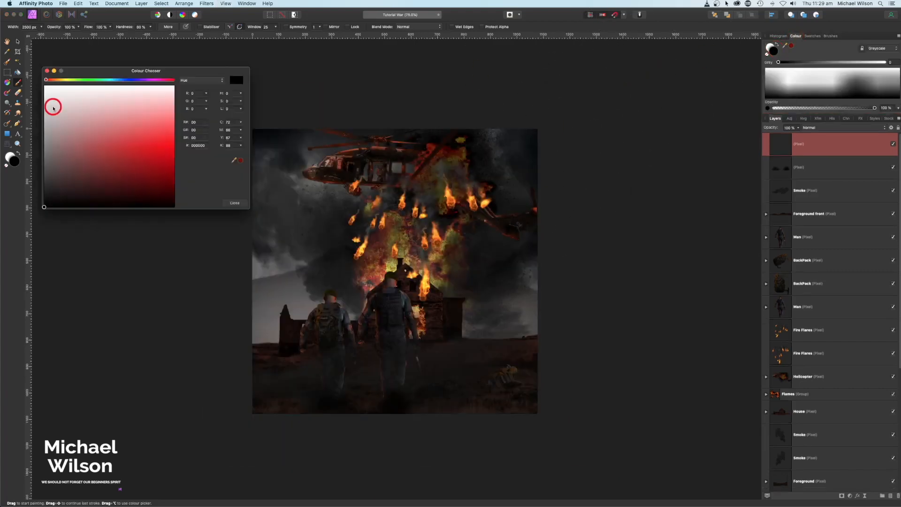
pyautogui.click(48, 130)
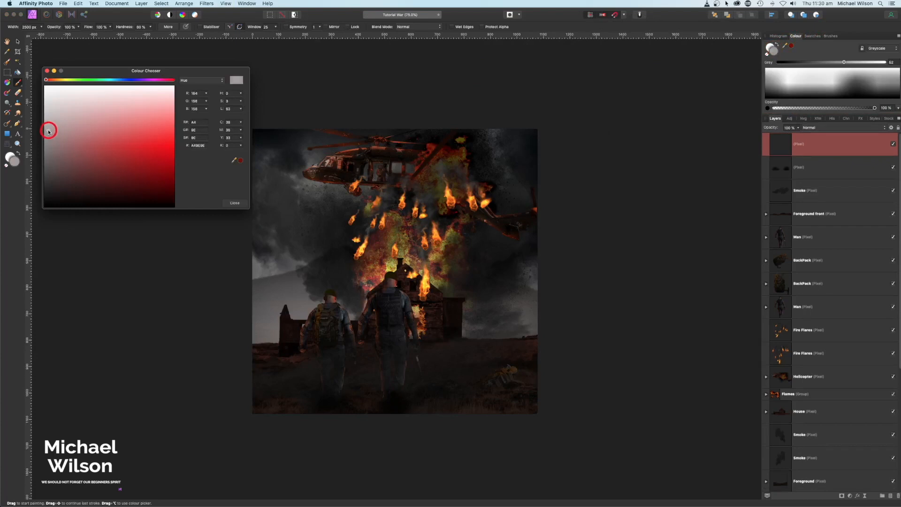
pyautogui.click(47, 73)
pyautogui.click(135, 291)
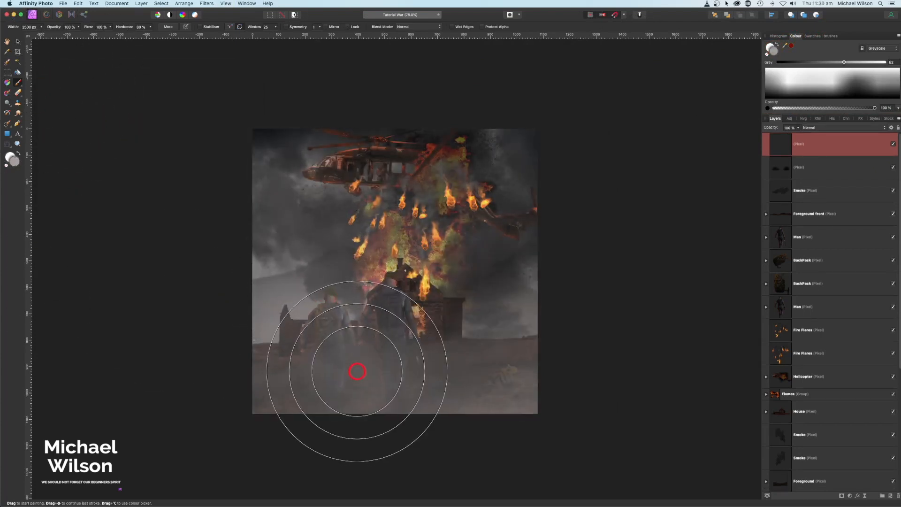
pyautogui.click(357, 371)
# Lower the fog layer's opacity to about 60% and toggle its visibility to compare the effect
pyautogui.click(799, 128)
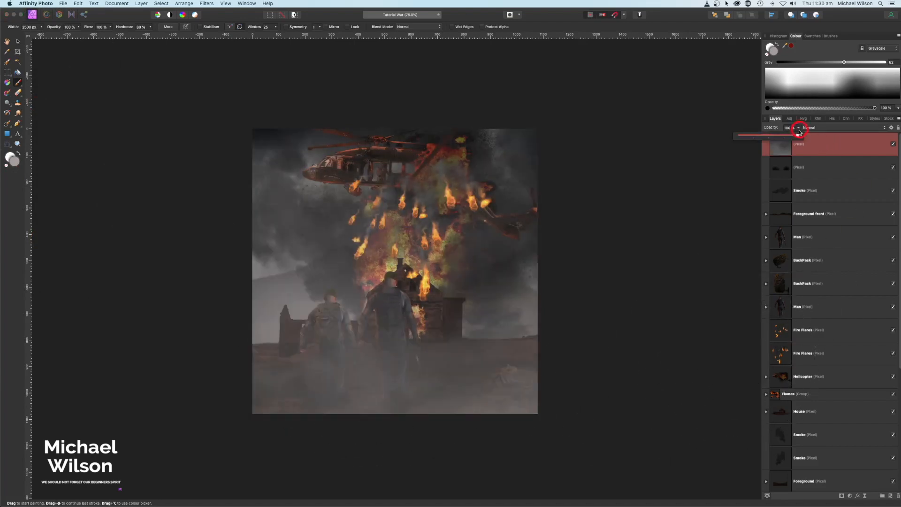
pyautogui.moveTo(792, 137); pyautogui.dragTo(771, 137)
pyautogui.click(894, 144)
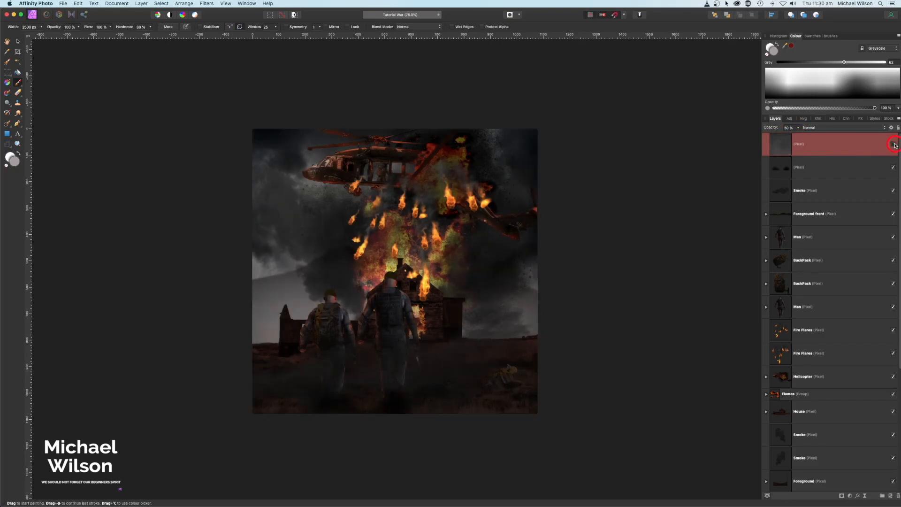
pyautogui.click(894, 144)
# Merge all visible layers into a new pixel layer on top of the stack
pyautogui.click(140, 5)
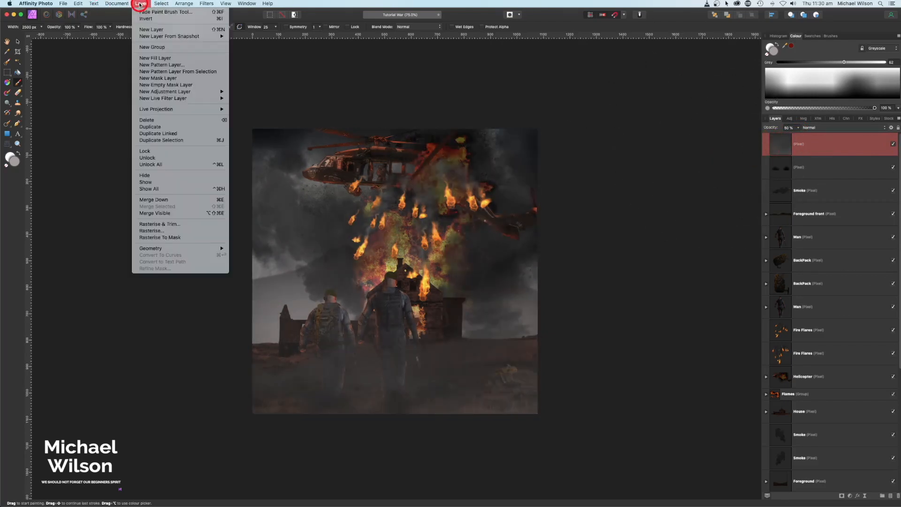
pyautogui.click(159, 213)
pyautogui.press('v')
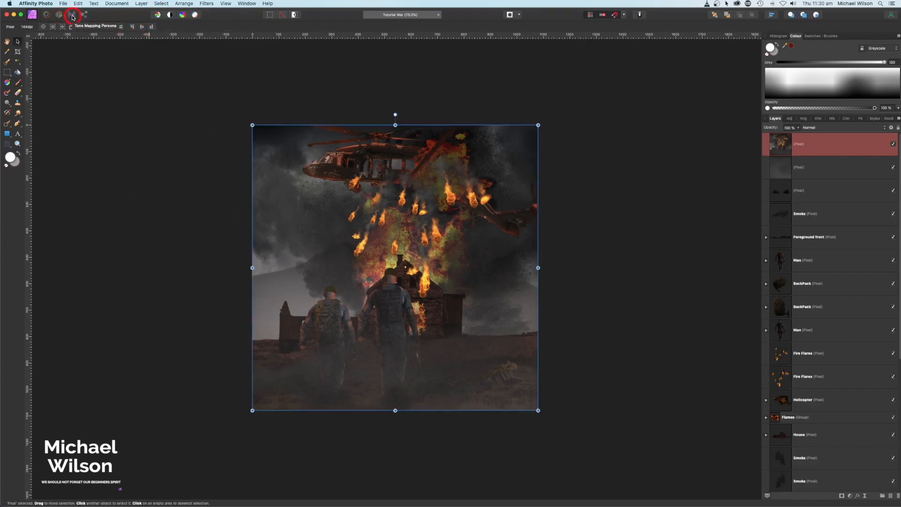
# Tone map the merged layer with the Detailed preset, setting Tone Compression to 5% and Local Contrast to 27%
pyautogui.click(58, 18)
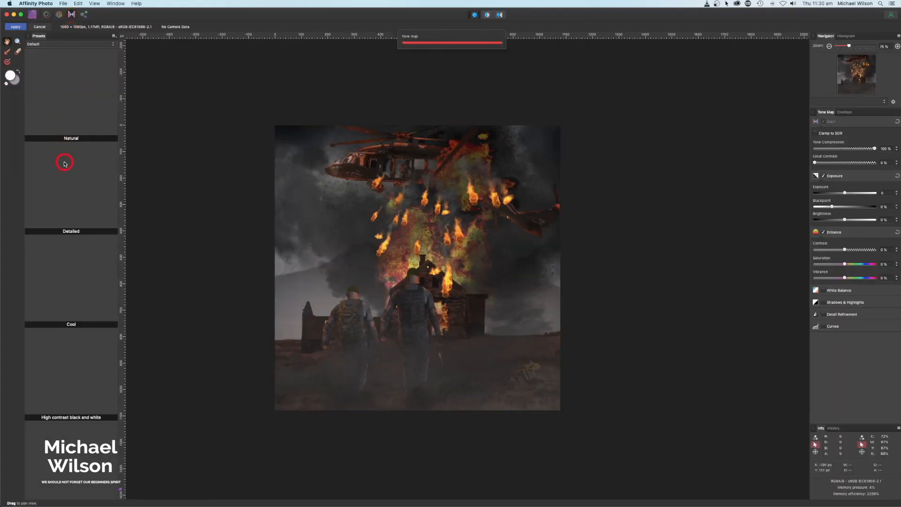
pyautogui.click(64, 163)
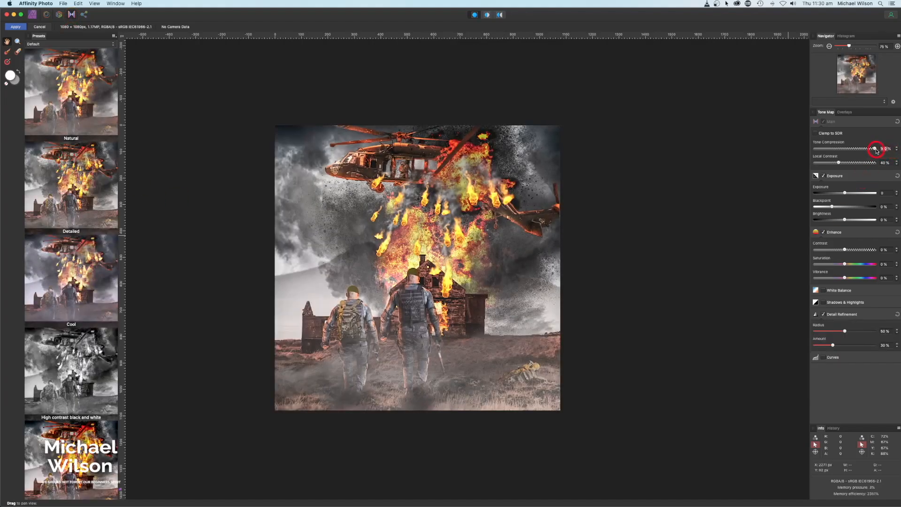
pyautogui.press('Return')
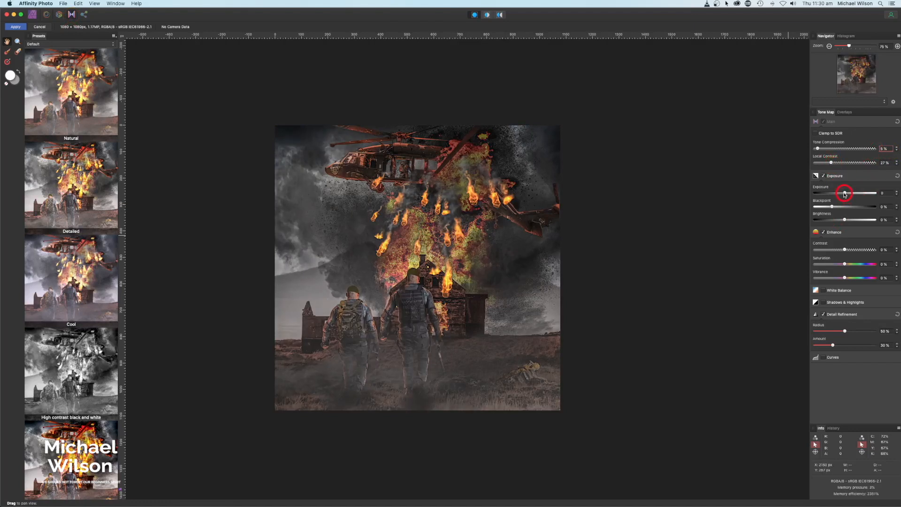
# Lower the tone map's Exposure to about -1.2, raise Vibrance, warm the White Balance, increase the Detail Refinement amount and apply
pyautogui.moveTo(845, 194); pyautogui.dragTo(826, 193)
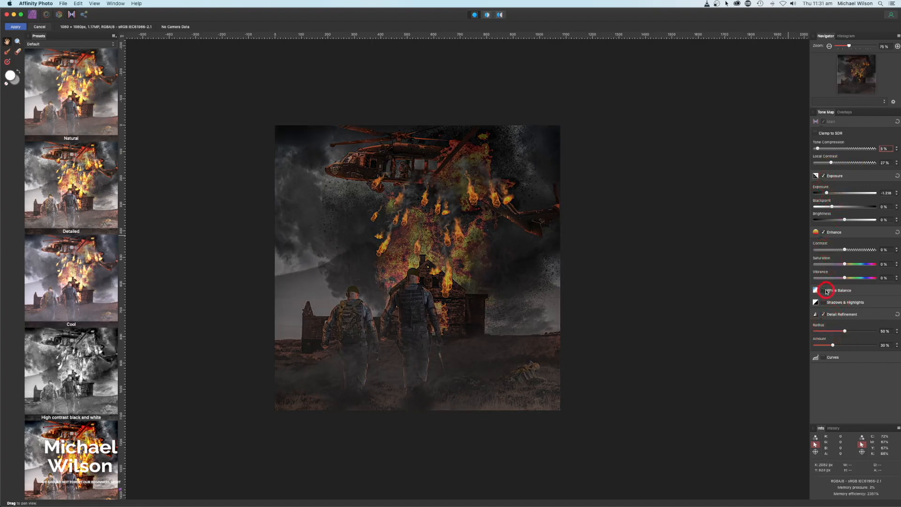
pyautogui.click(826, 290)
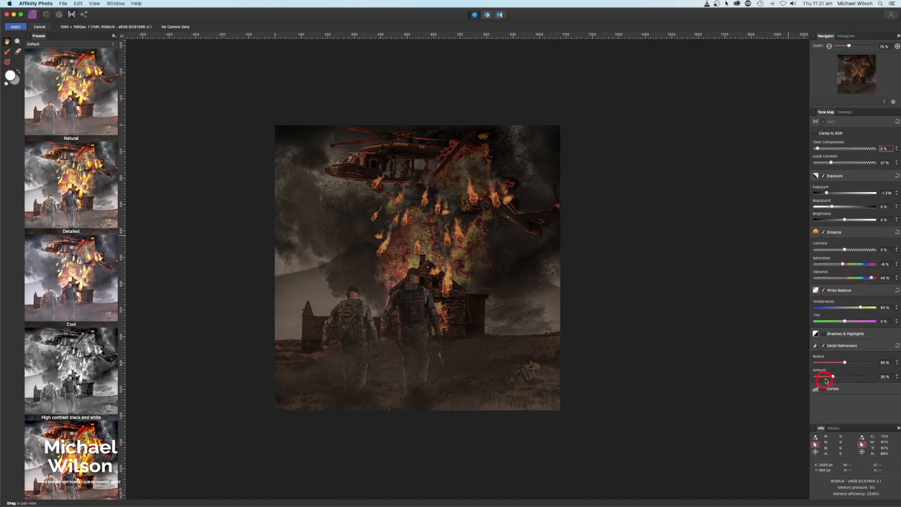
pyautogui.moveTo(830, 373); pyautogui.dragTo(845, 375)
pyautogui.click(15, 26)
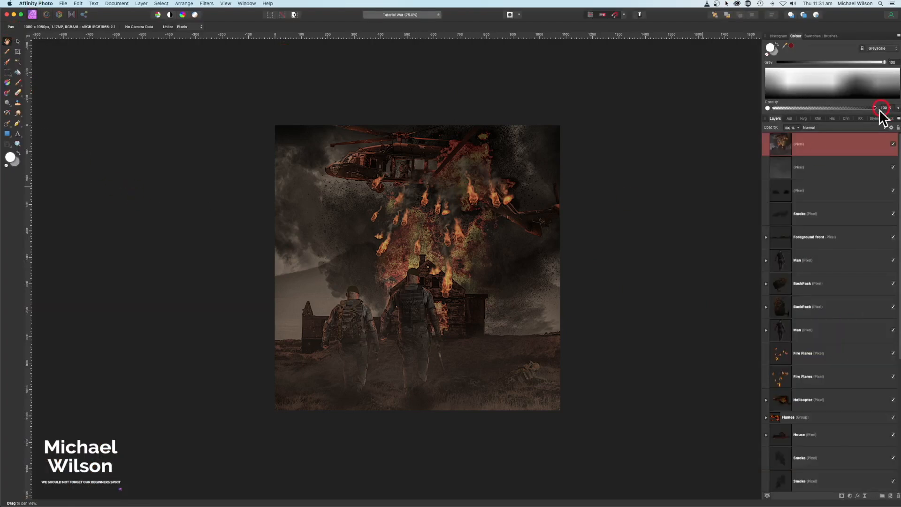
# Add a Curves adjustment above the merged layer, lifting the black point slightly and bending the curve to darken midtones and add contrast
pyautogui.click(863, 496)
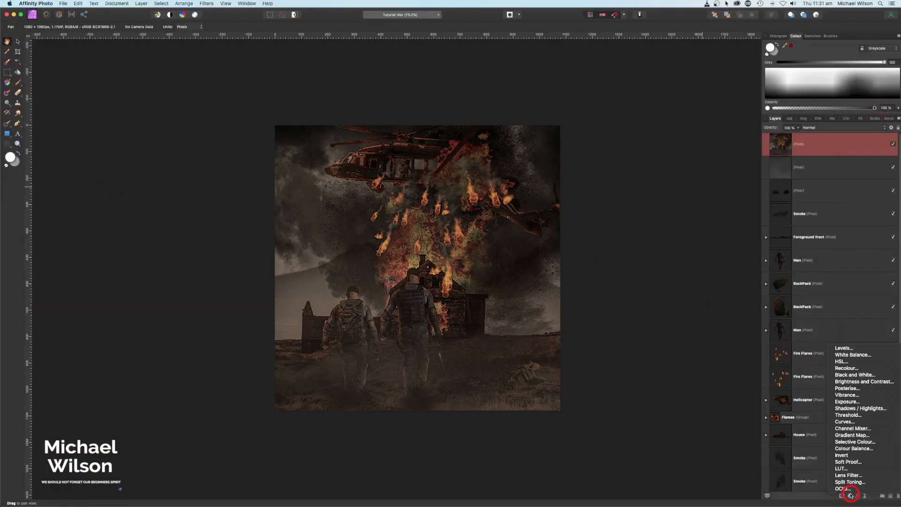
pyautogui.click(845, 421)
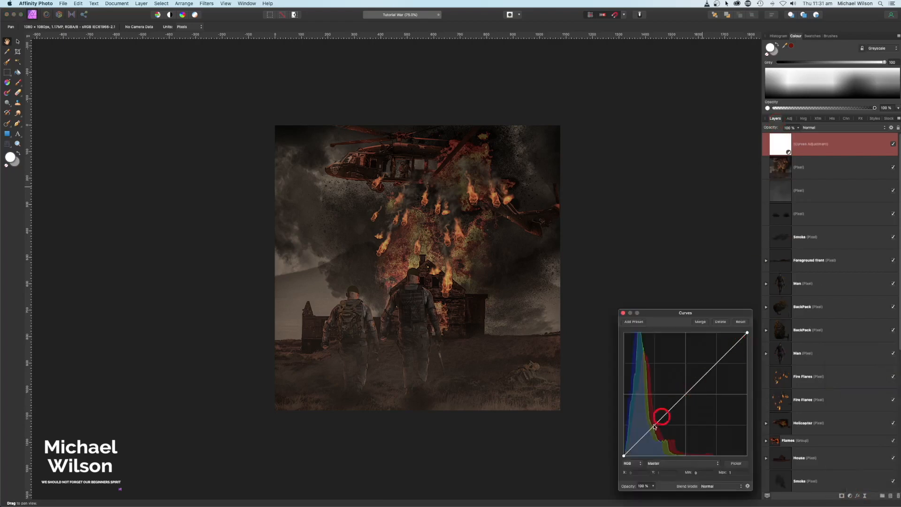
pyautogui.moveTo(626, 454); pyautogui.dragTo(624, 450)
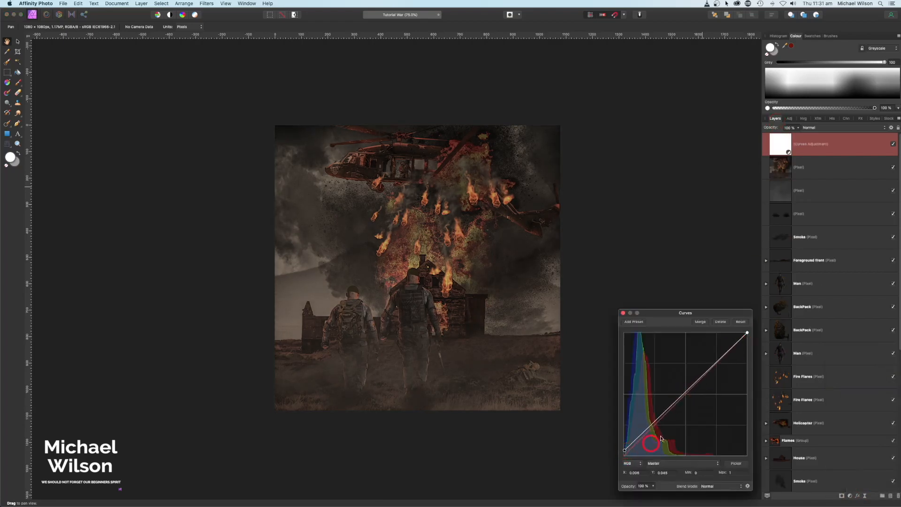
pyautogui.click(684, 393)
pyautogui.moveTo(684, 393); pyautogui.dragTo(693, 400)
pyautogui.moveTo(716, 371); pyautogui.dragTo(716, 368)
pyautogui.click(622, 313)
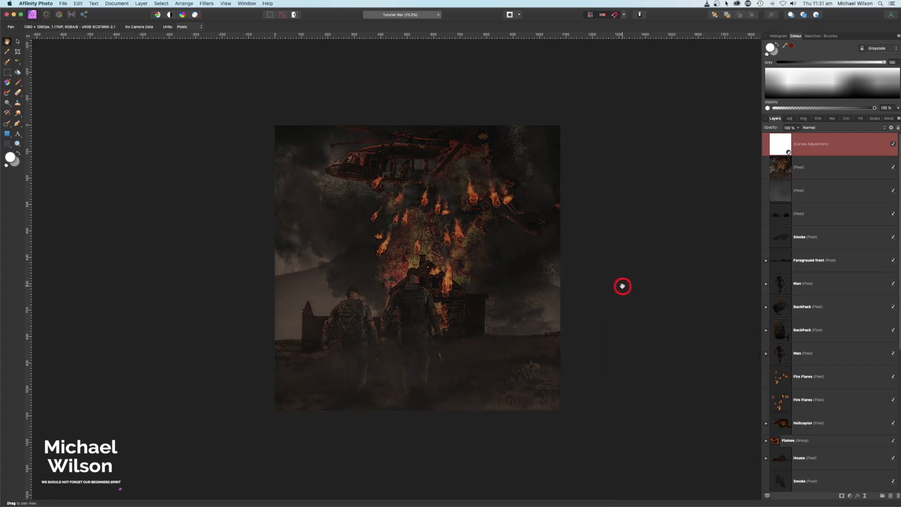
pyautogui.press('super+0')
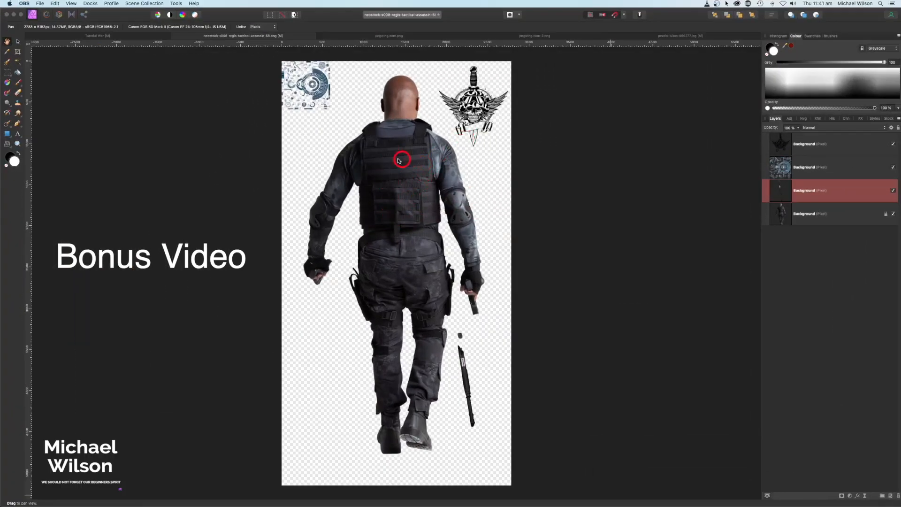
pyautogui.scroll(-1, 395, 168)
pyautogui.scroll(2, 394, 168)
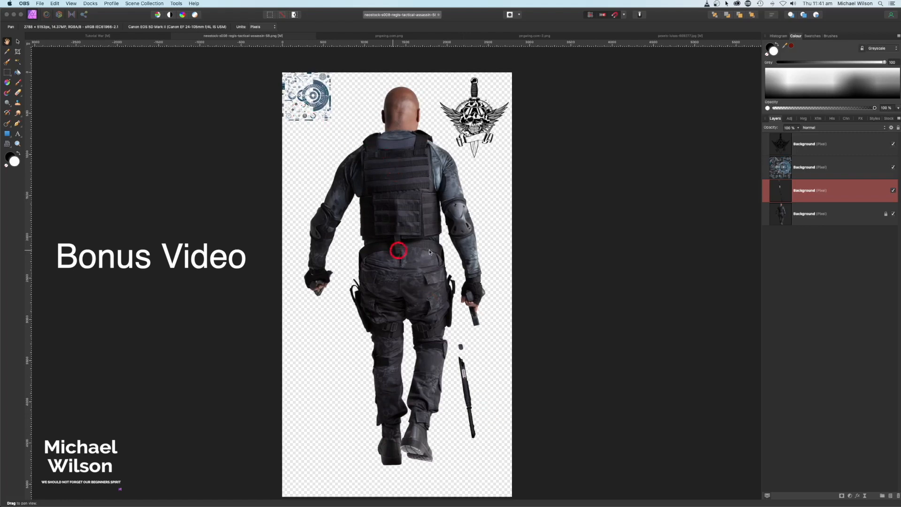
# Move the winged skull emblem onto the back of the soldier's vest and scale it down slightly to fit
pyautogui.click(856, 147)
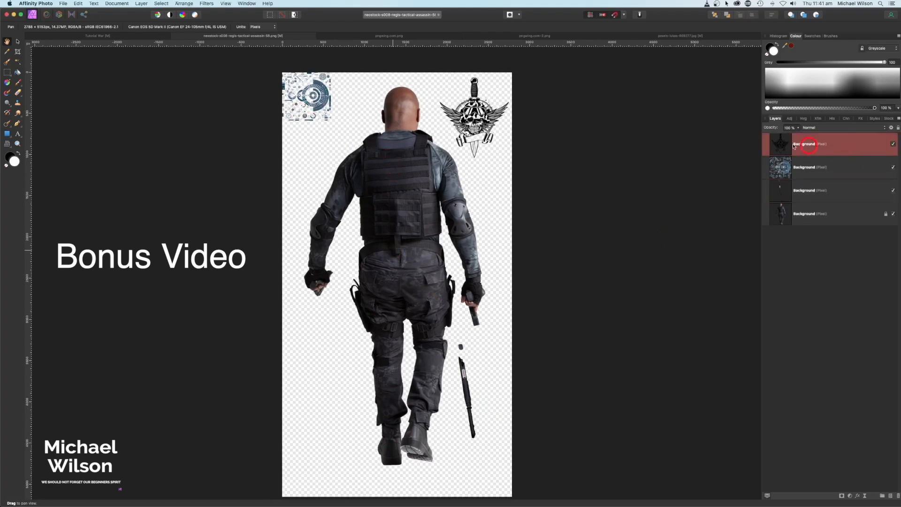
pyautogui.click(17, 43)
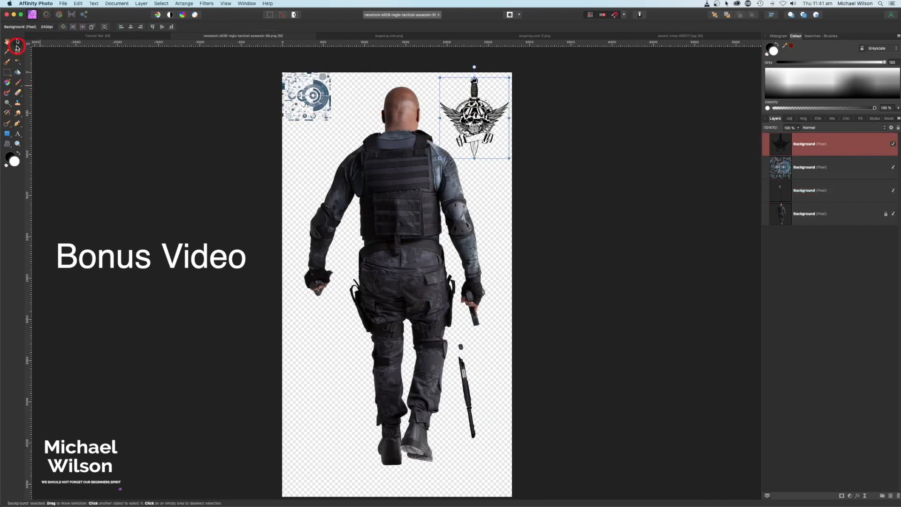
pyautogui.moveTo(475, 108); pyautogui.dragTo(399, 184)
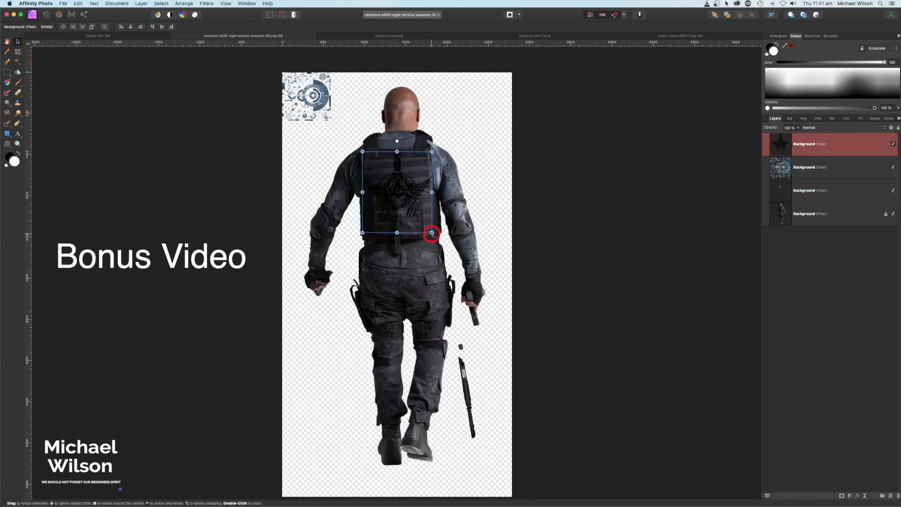
pyautogui.moveTo(431, 233); pyautogui.dragTo(418, 210)
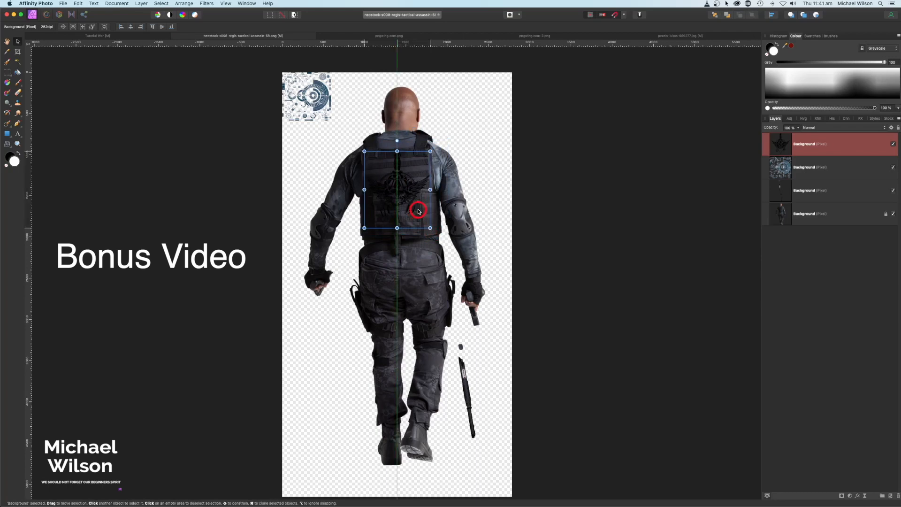
# Duplicate the skull emblem layer and flood fill the upper copy with white at 7% tolerance
pyautogui.click(797, 147)
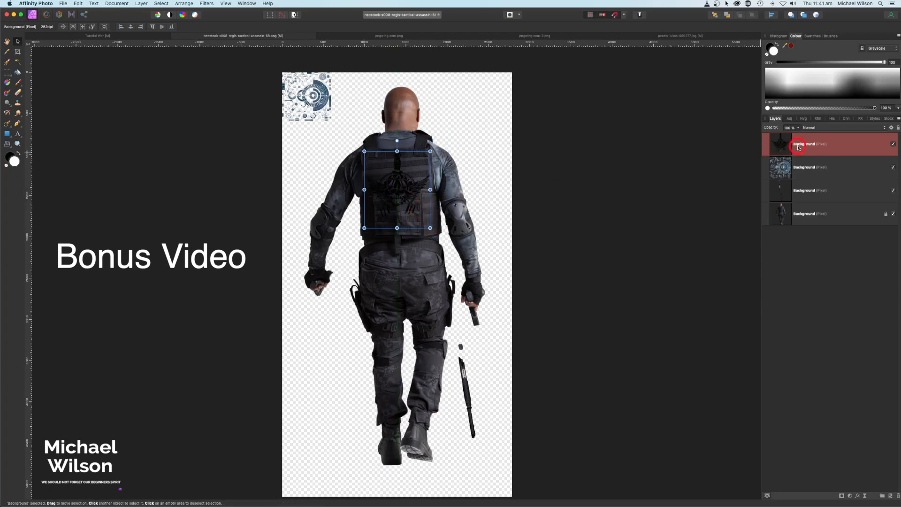
pyautogui.press('super+j')
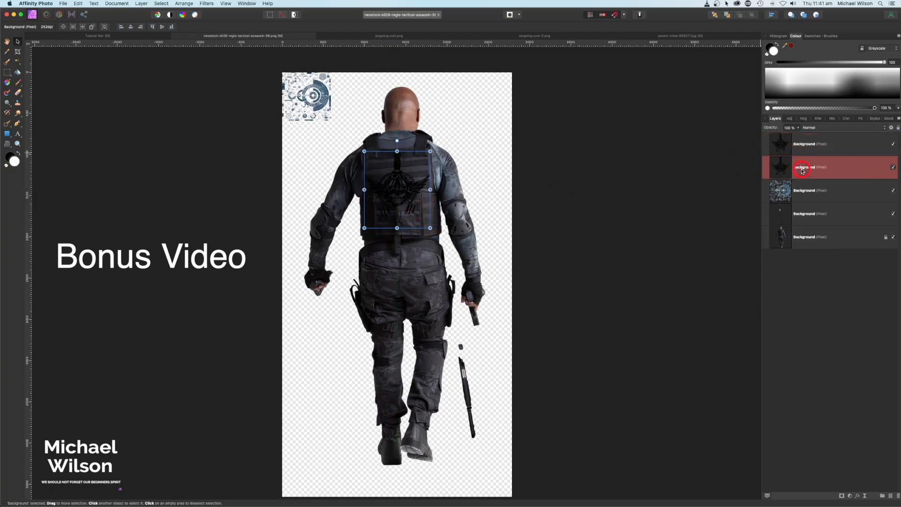
pyautogui.click(801, 147)
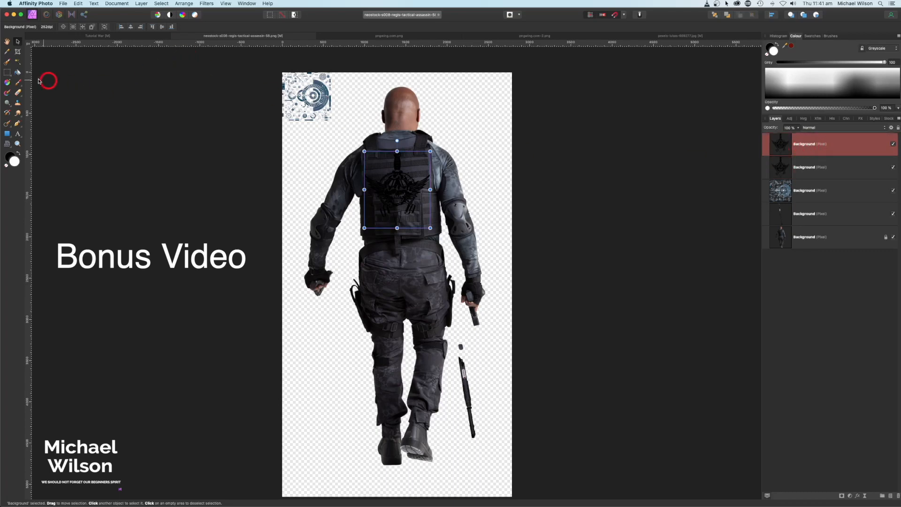
pyautogui.click(18, 73)
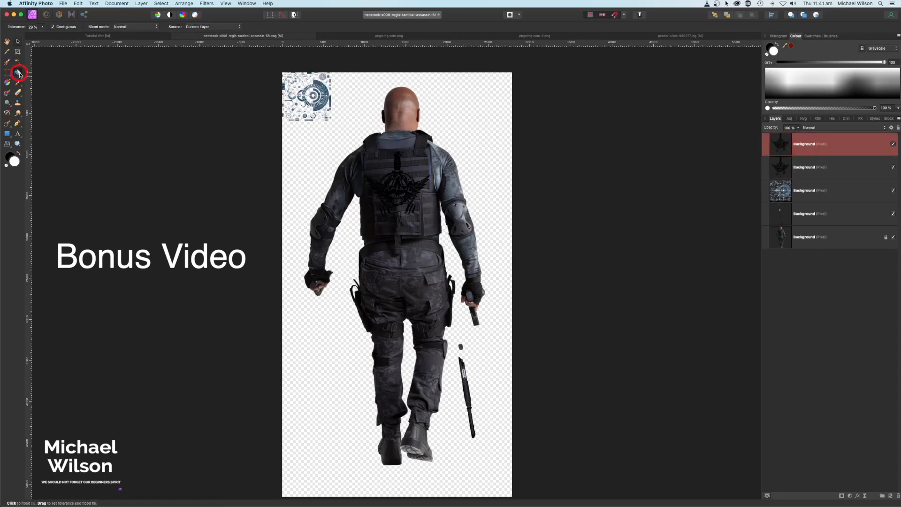
pyautogui.click(800, 147)
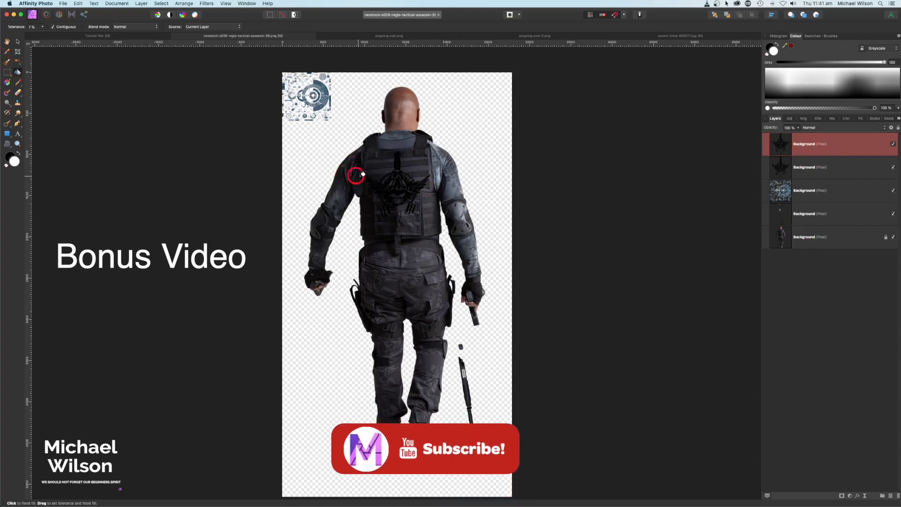
pyautogui.click(402, 185)
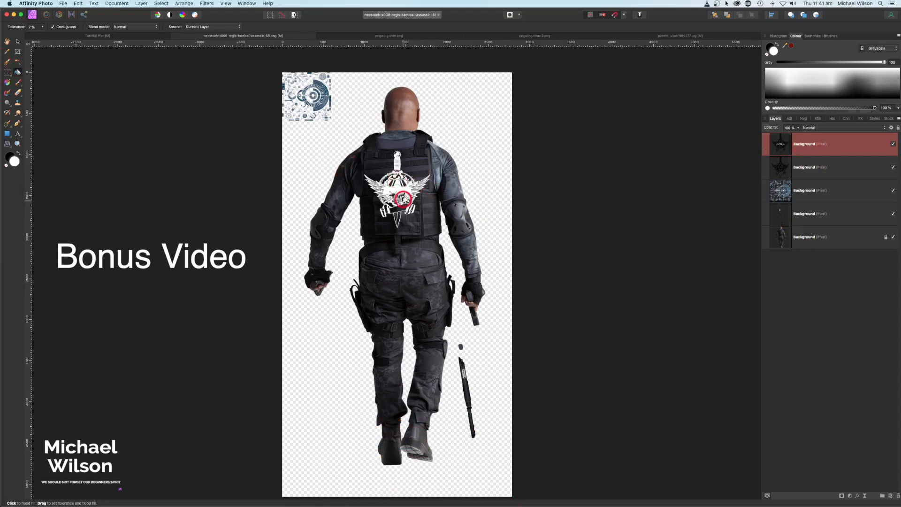
# Set the blend mode of both the white and the black emblem layers to Soft Light
pyautogui.click(778, 172)
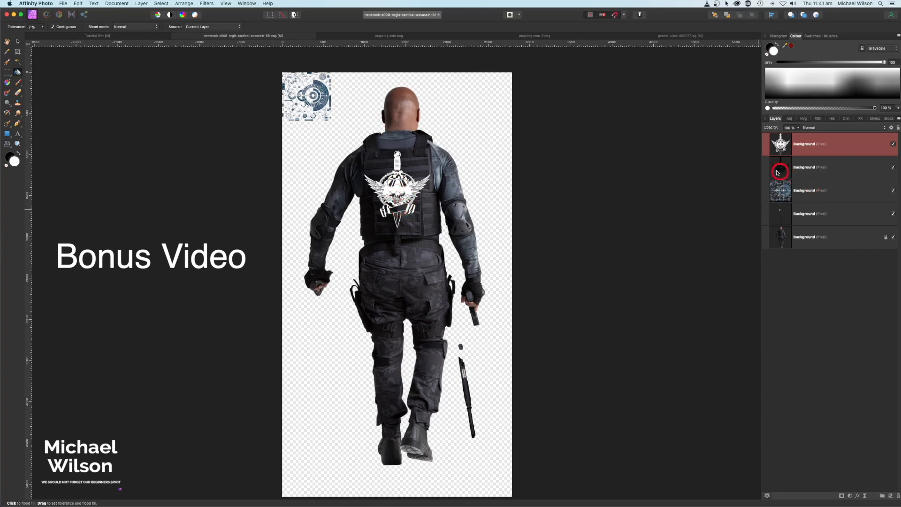
pyautogui.click(819, 138)
pyautogui.click(830, 129)
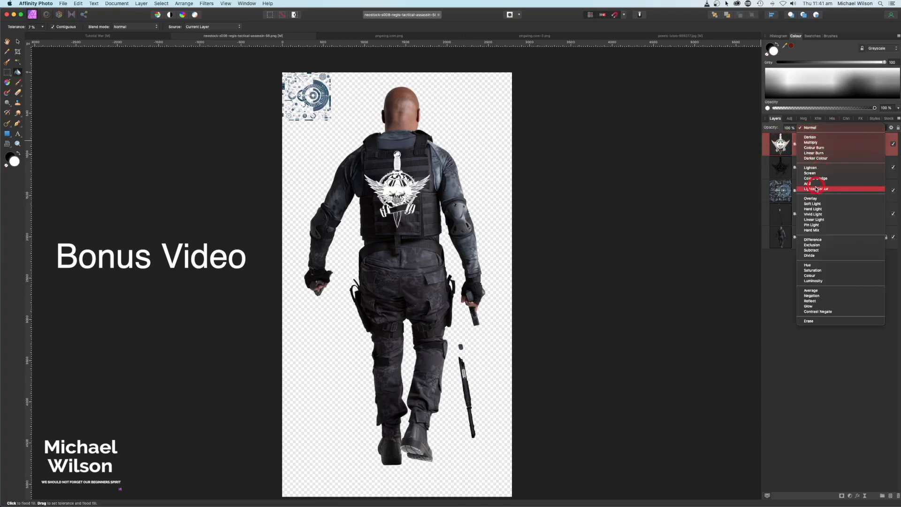
pyautogui.click(812, 203)
pyautogui.click(817, 167)
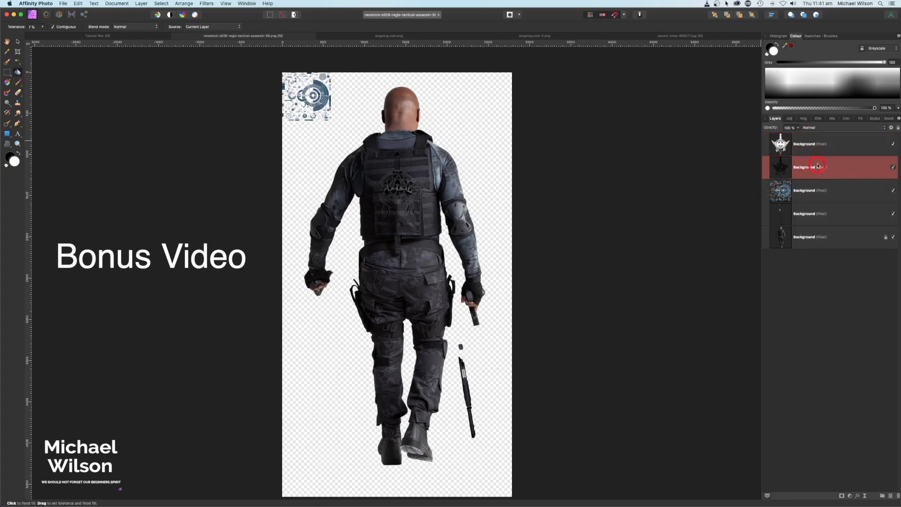
pyautogui.click(817, 130)
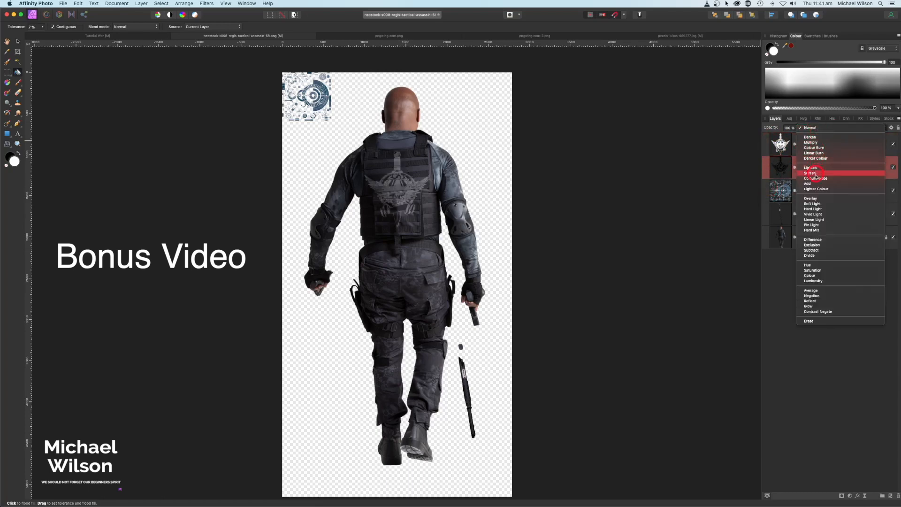
pyautogui.click(813, 203)
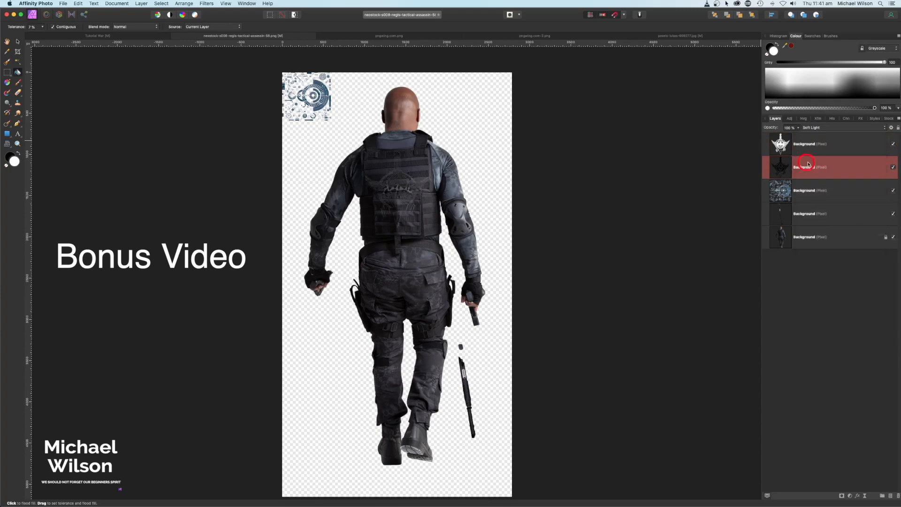
# Place the black emblem layer above the white one and nudge it left for an embossed look
pyautogui.moveTo(815, 162); pyautogui.dragTo(801, 138)
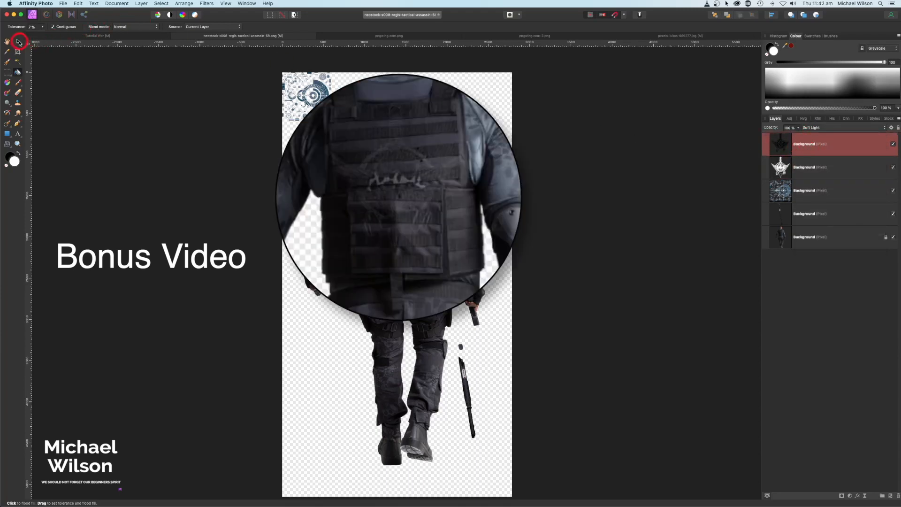
pyautogui.click(19, 42)
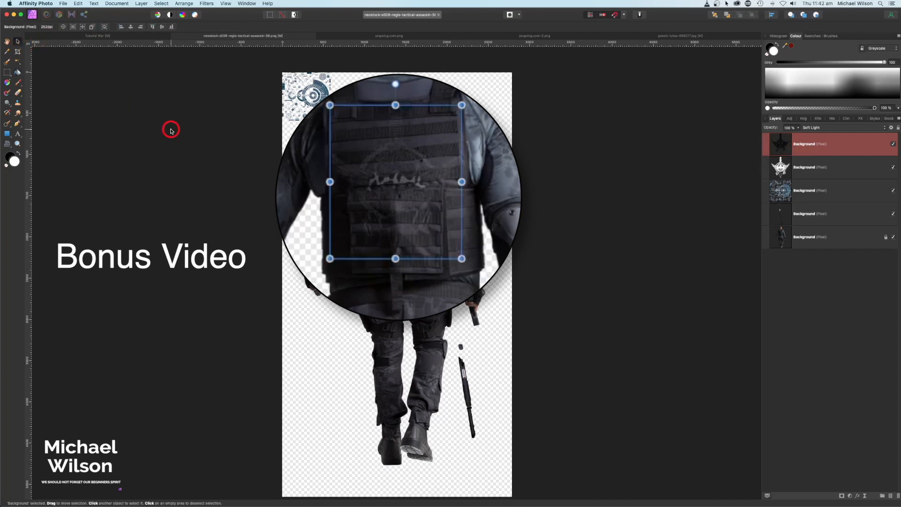
pyautogui.press('Left')
pyautogui.press('Left')
pyautogui.press('Left')
pyautogui.press('Left')
pyautogui.press('Left')
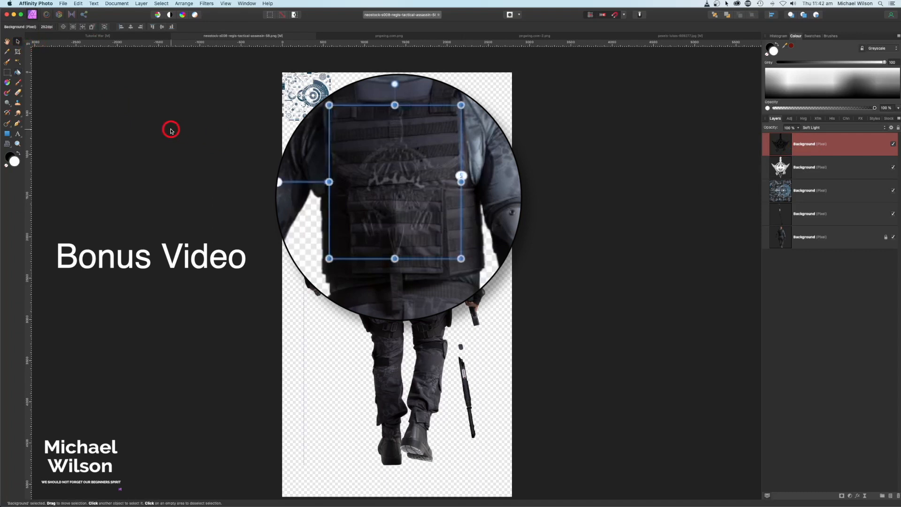
pyautogui.press('Left')
pyautogui.press('Left')
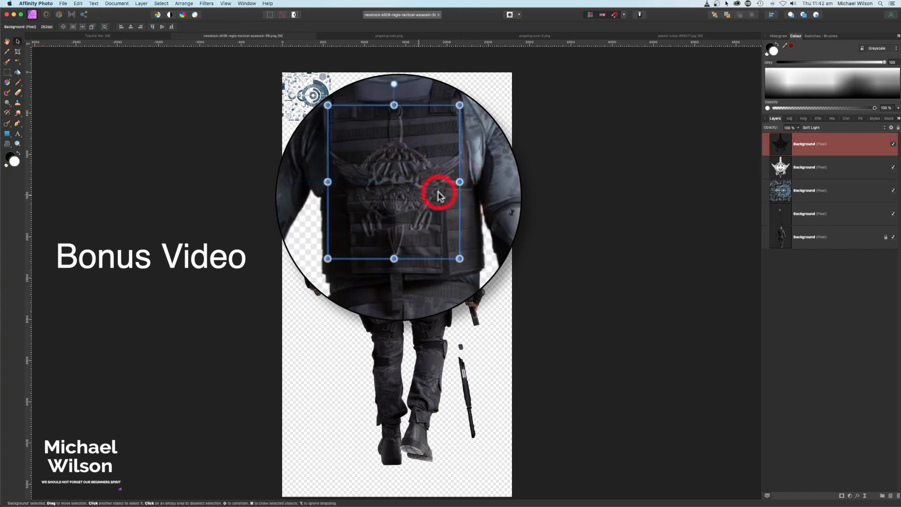
# Nudge the black emblem copy to the right to refine the embossed offset on the vest
pyautogui.press('super+plus')
pyautogui.press('super+plus')
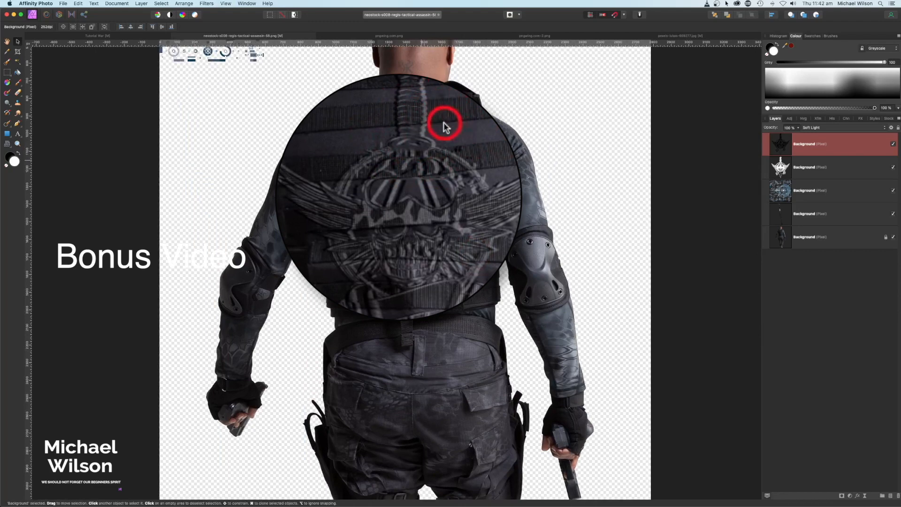
pyautogui.press('Right')
pyautogui.press('Right')
pyautogui.press('Right')
pyautogui.press('Right')
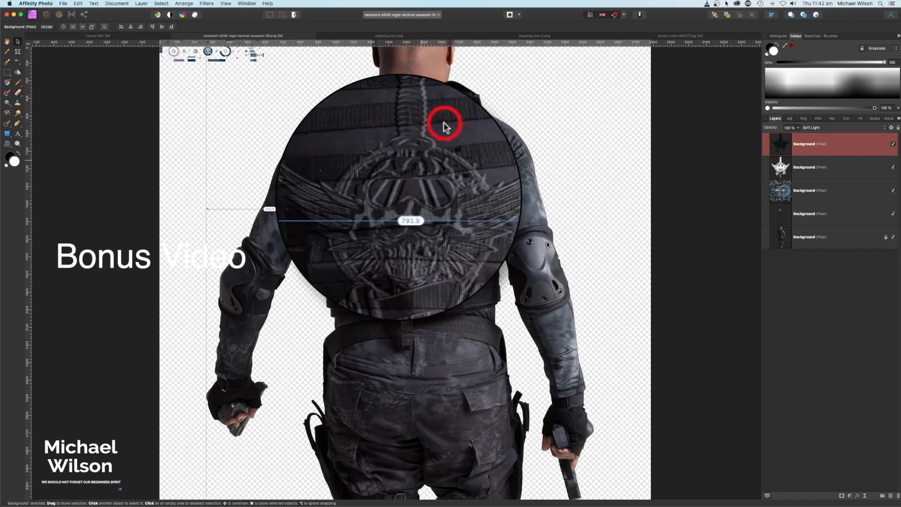
pyautogui.press('Right')
pyautogui.press('Right')
pyautogui.press('Right')
pyautogui.press('Right')
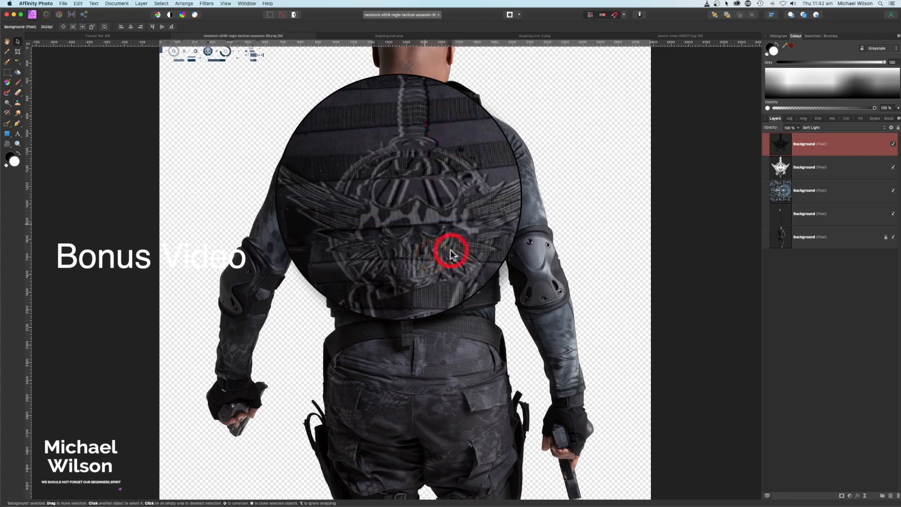
pyautogui.press('super+0')
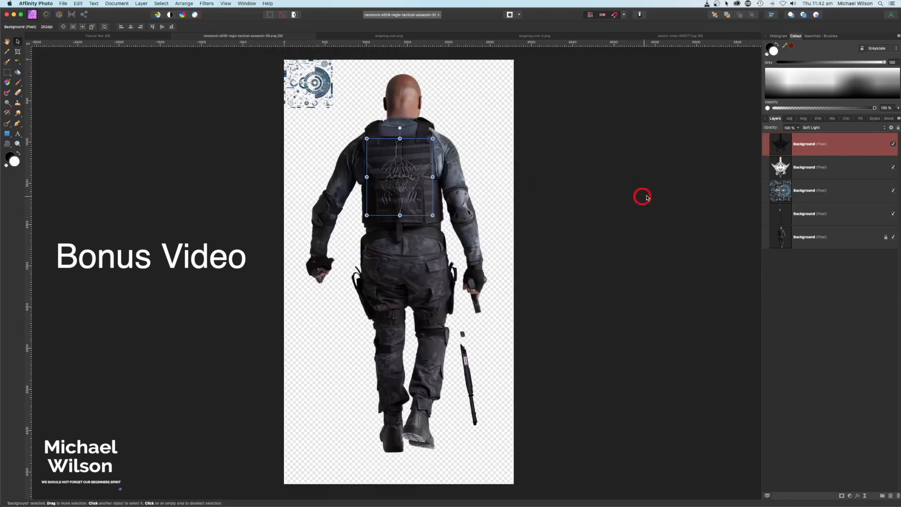
# Clip the blue circuit pattern layer inside the soldier layer and move it over his bald head
pyautogui.click(812, 191)
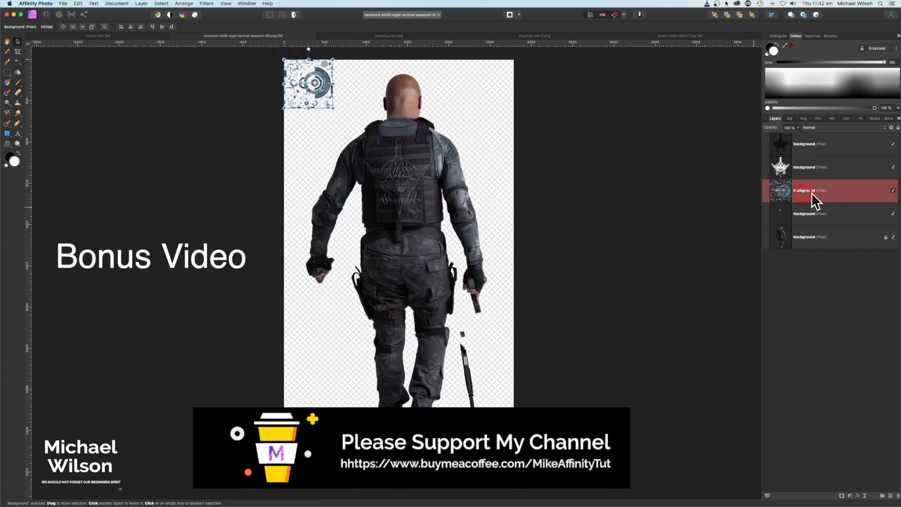
pyautogui.moveTo(783, 178); pyautogui.dragTo(782, 238)
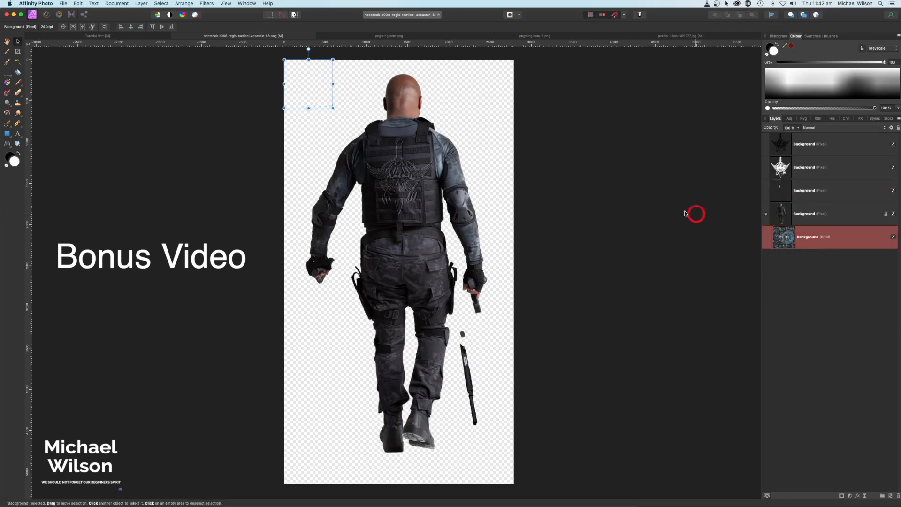
pyautogui.moveTo(315, 96); pyautogui.dragTo(404, 108)
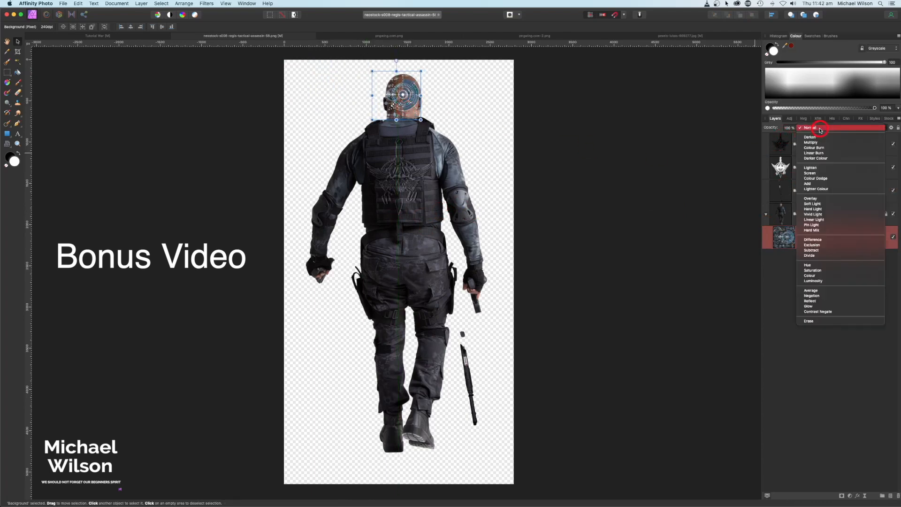
# Blend the circuit pattern into the head with Soft Light at reduced opacity and adjust its position
pyautogui.click(821, 205)
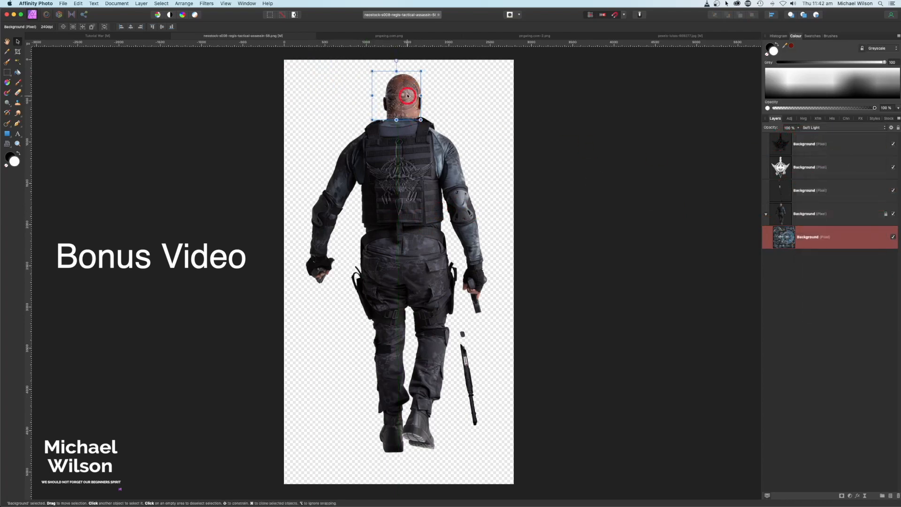
pyautogui.click(798, 130)
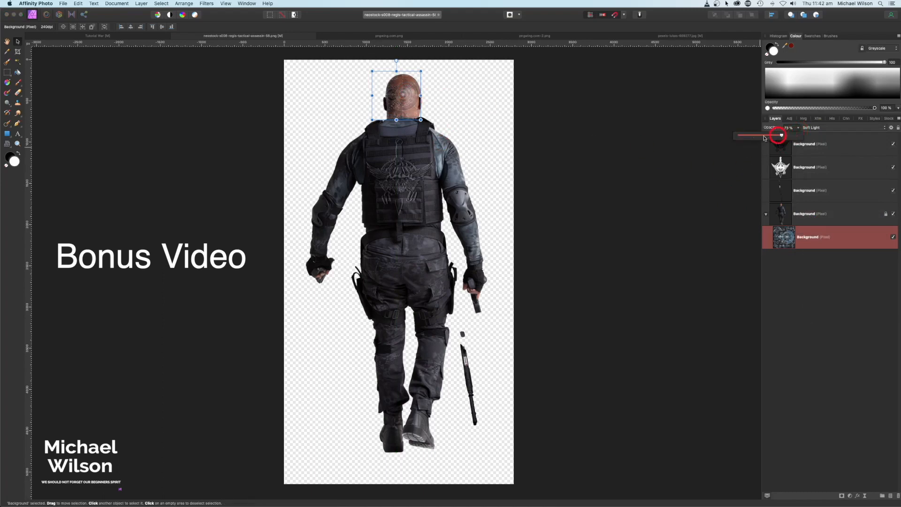
pyautogui.moveTo(403, 100); pyautogui.dragTo(404, 103)
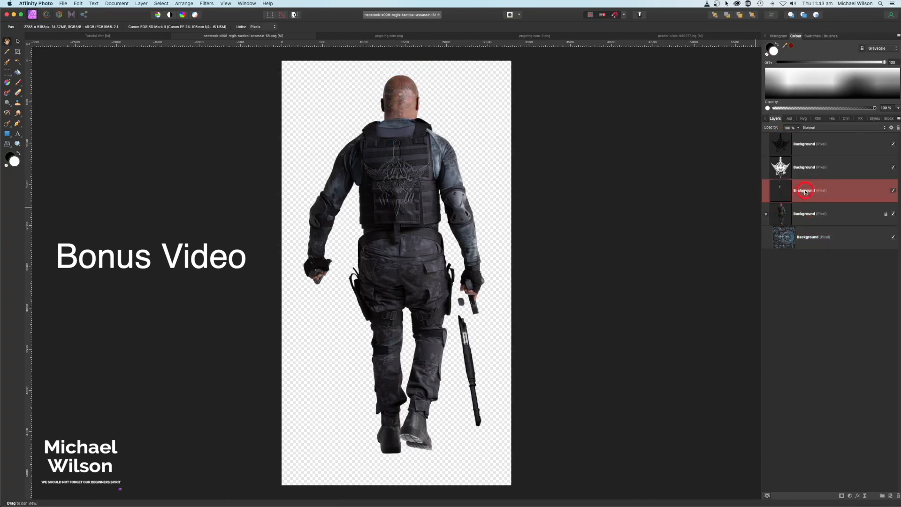
# Move the shotgun layer up to the soldier's right hand and rotate it slightly so the barrel points outward
pyautogui.click(18, 44)
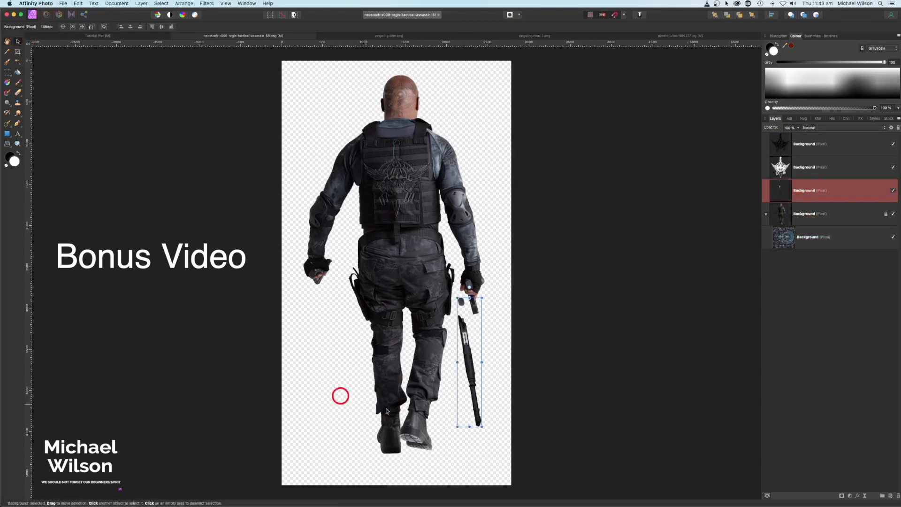
pyautogui.moveTo(469, 382); pyautogui.dragTo(479, 368)
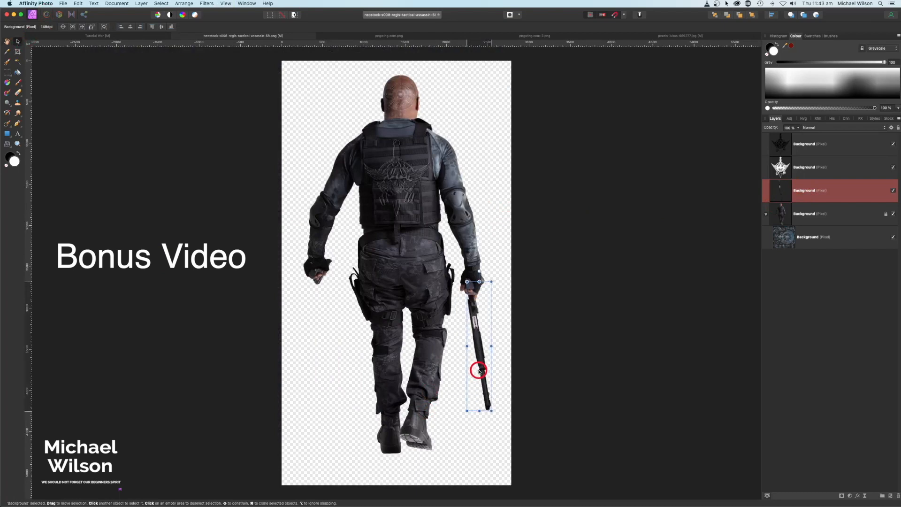
pyautogui.moveTo(477, 271); pyautogui.dragTo(471, 271)
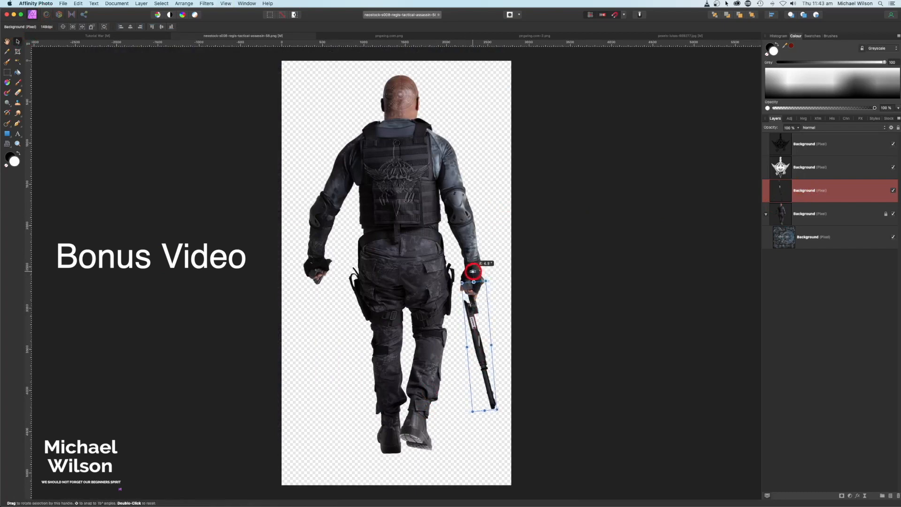
pyautogui.moveTo(483, 311); pyautogui.dragTo(487, 315)
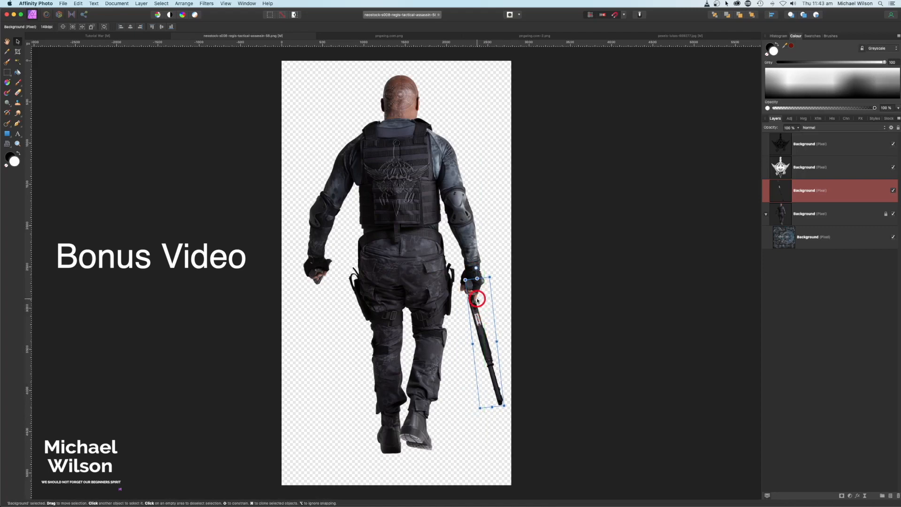
# Mesh warp the top of the shotgun so its grip fits the gloved hand, and apply the deformation
pyautogui.press('super+minus')
pyautogui.press('super+plus')
pyautogui.press('super+plus')
pyautogui.press('super+plus')
pyautogui.press('super+plus')
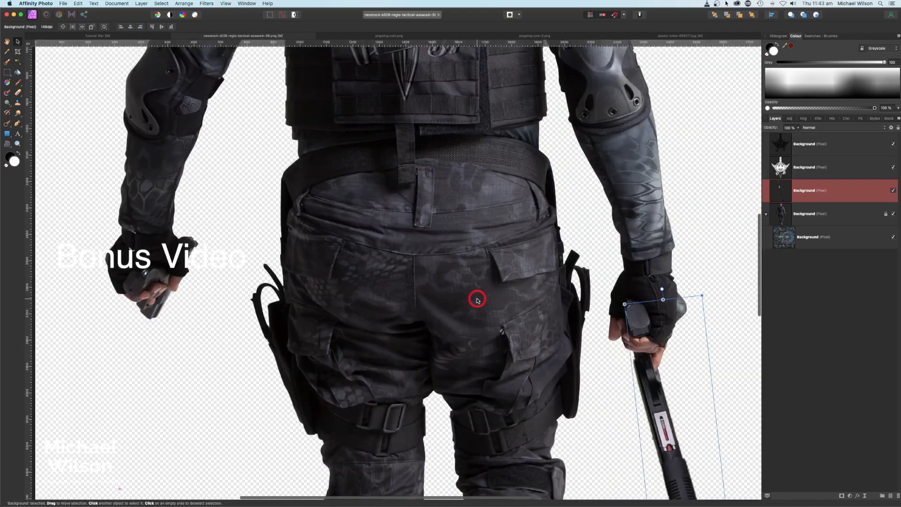
pyautogui.moveTo(504, 295); pyautogui.dragTo(302, 102)
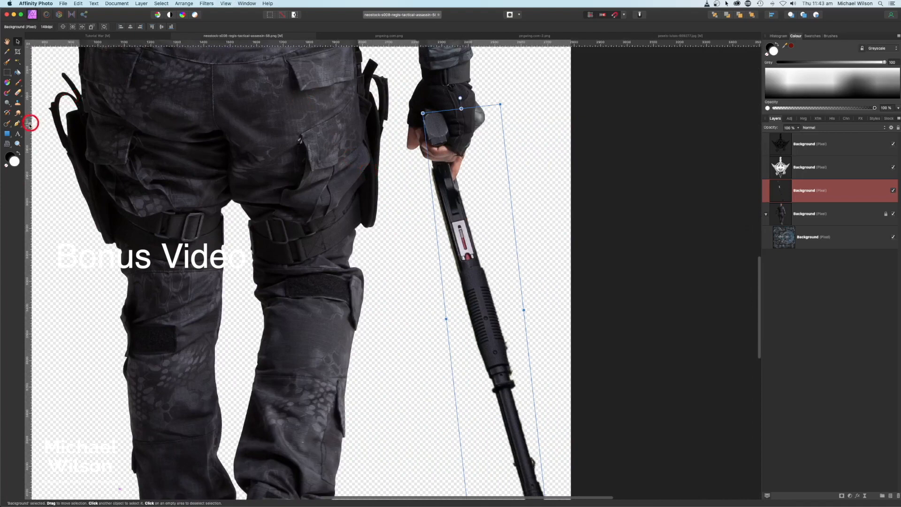
pyautogui.click(7, 144)
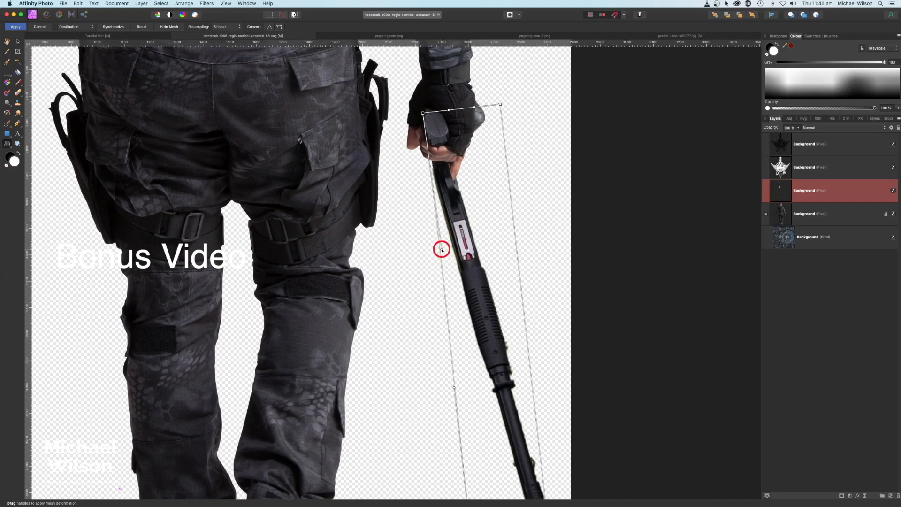
pyautogui.moveTo(449, 110); pyautogui.dragTo(437, 117)
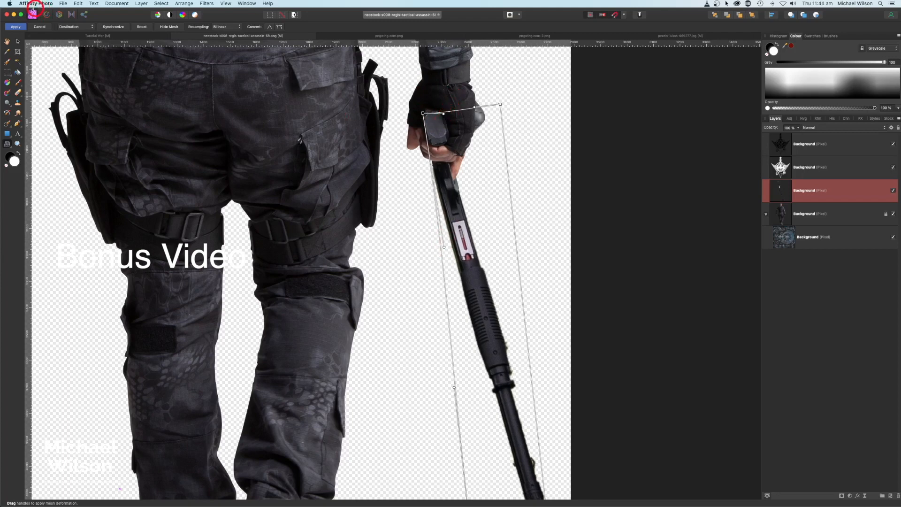
pyautogui.click(13, 27)
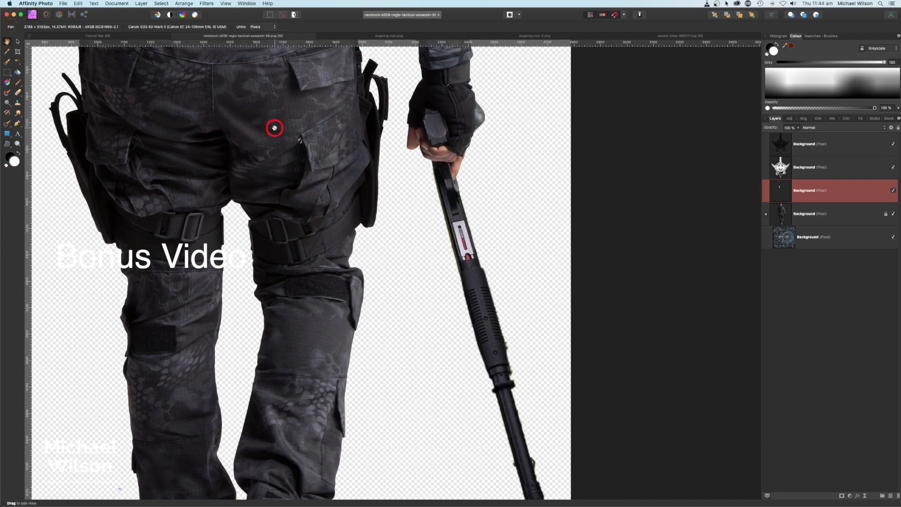
pyautogui.press('super+0')
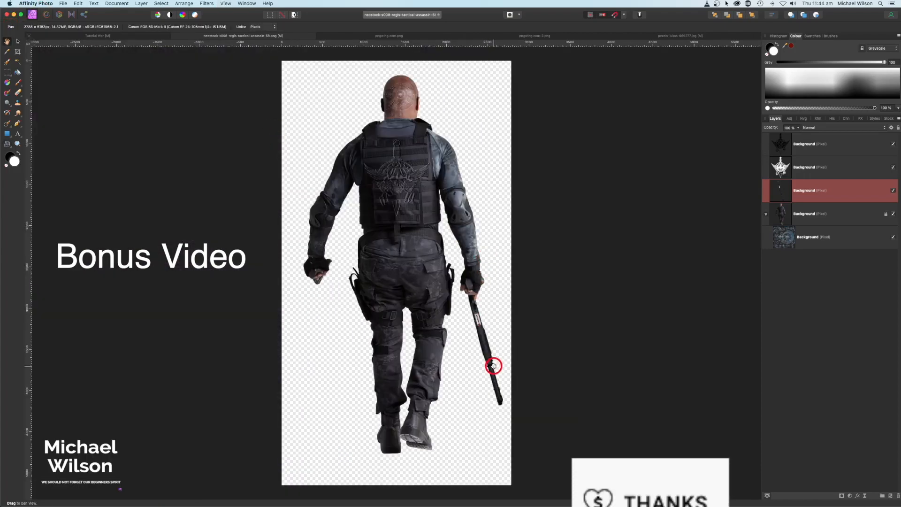